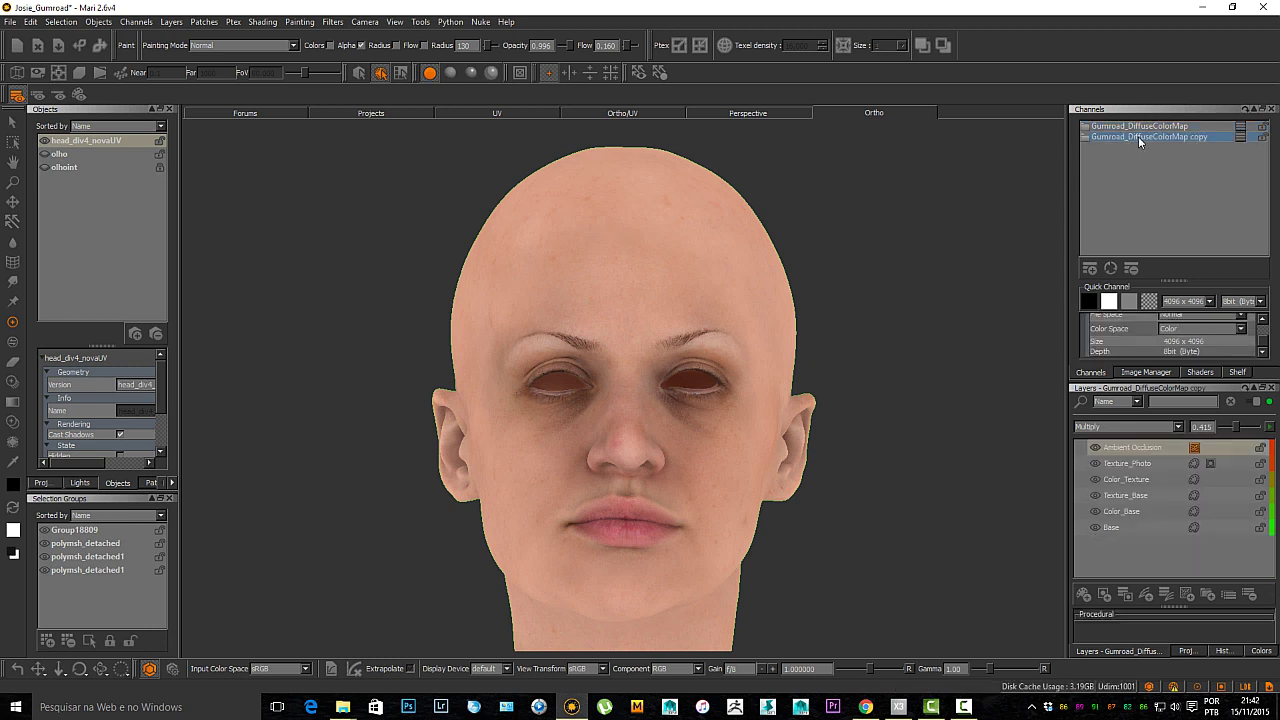
Rename the copied diffuse channel as Gumroad_SpecularMap.
double_click(1138, 136)
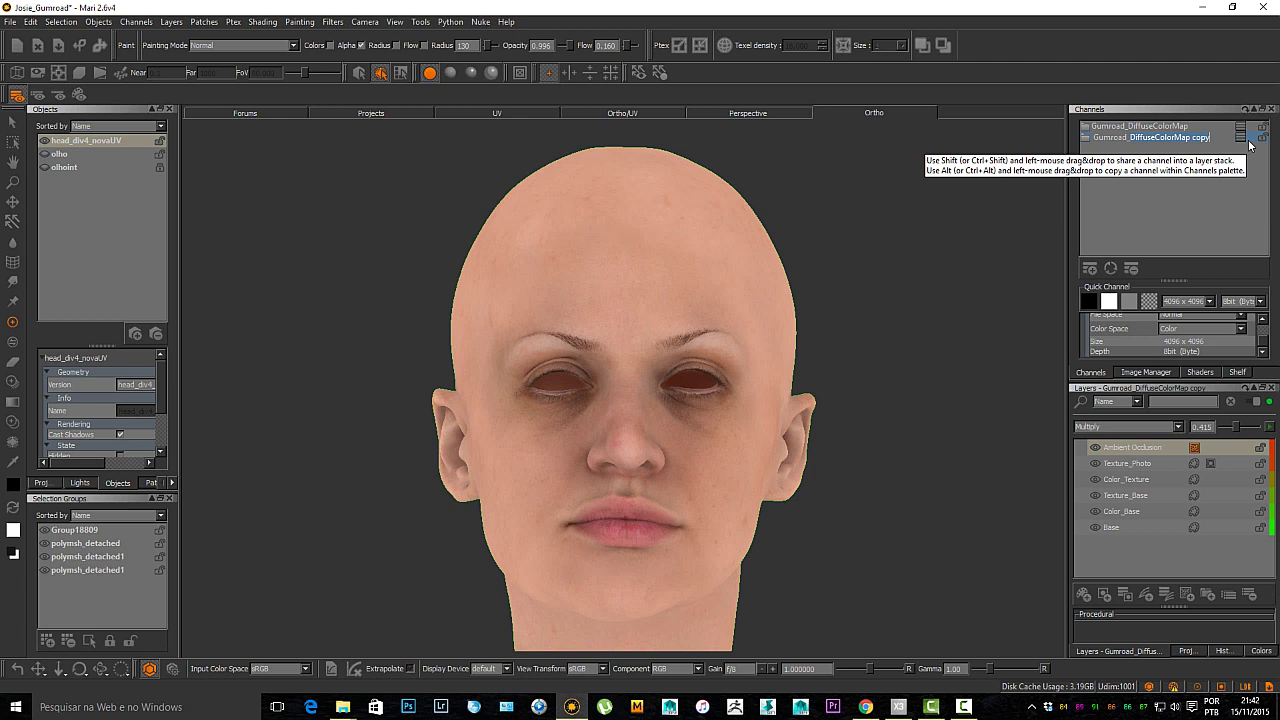
type("Specula")
key("Return")
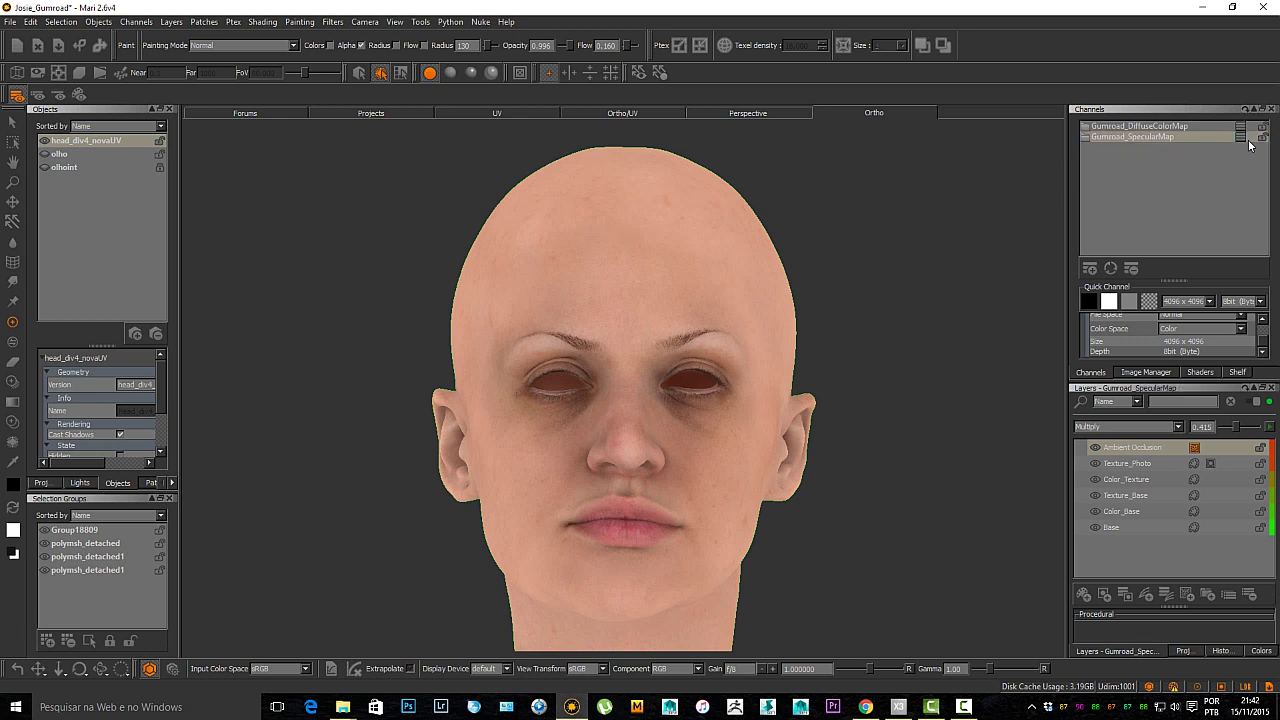
Merge the specular channel's layers from Base up to Texture_Photo into one layer and name it Texture_Base.
left_click(1114, 527)
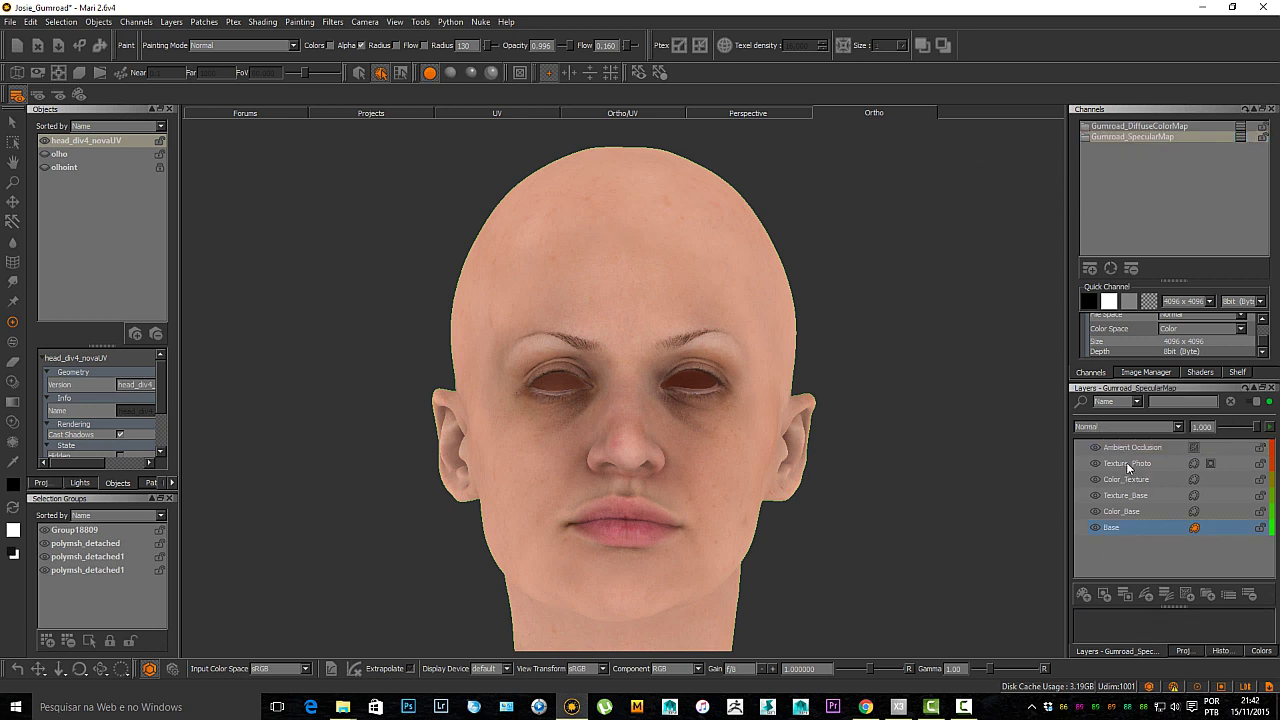
left_click(1126, 464, "shift")
right_click(1136, 484)
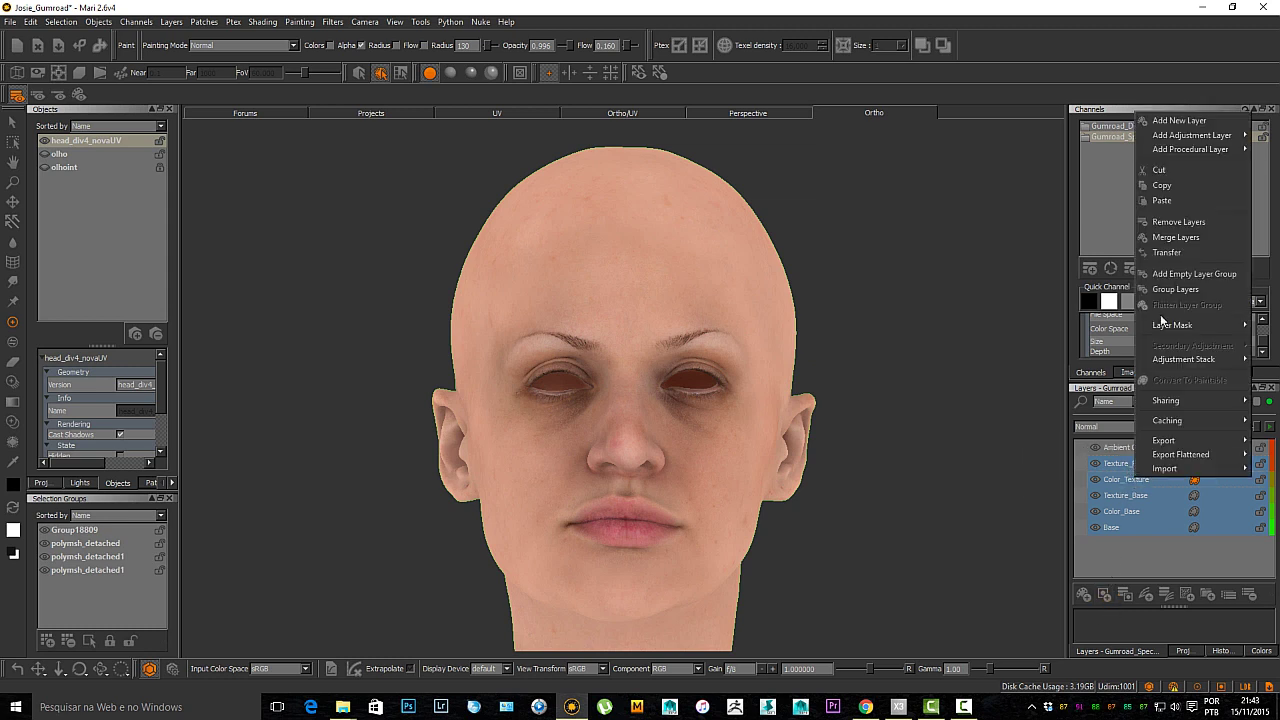
left_click(1176, 238)
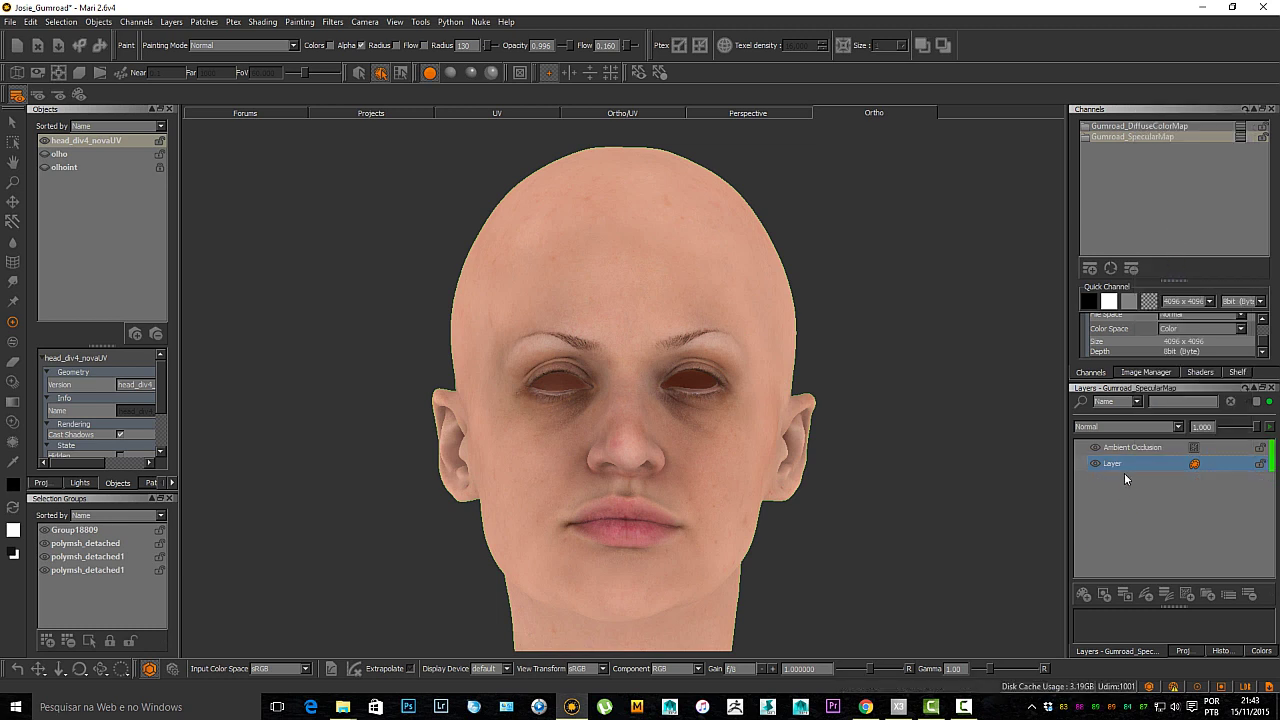
double_click(1121, 464)
key("Return")
Add a Luminosity adjustment layer above Texture_Base and a Contrast adjustment layer on top of it.
left_click(1147, 594)
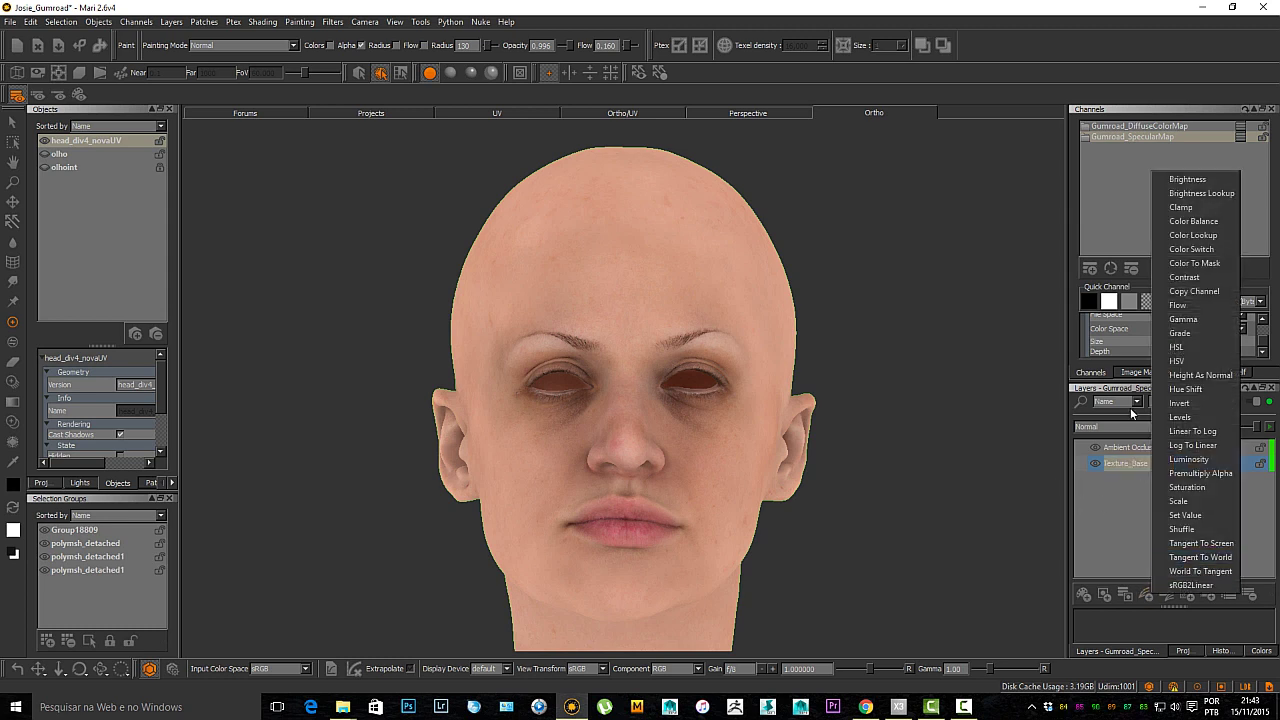
left_click(1192, 460)
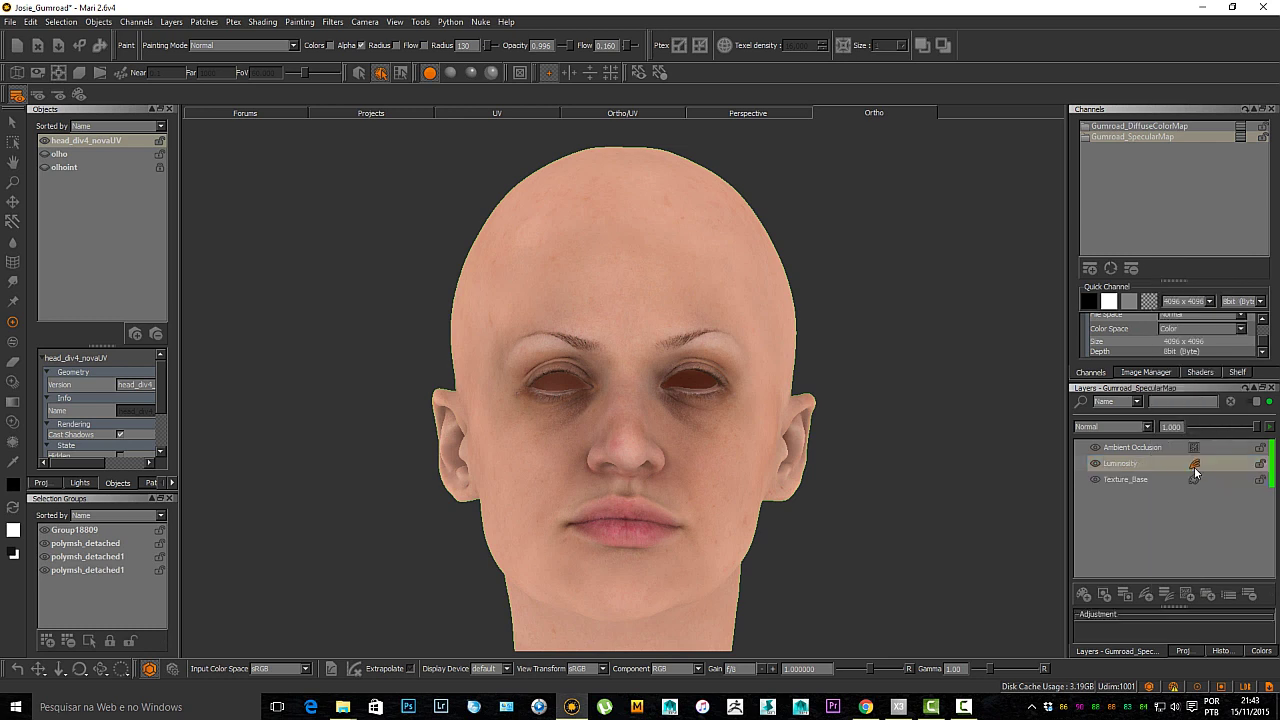
left_click(1150, 597)
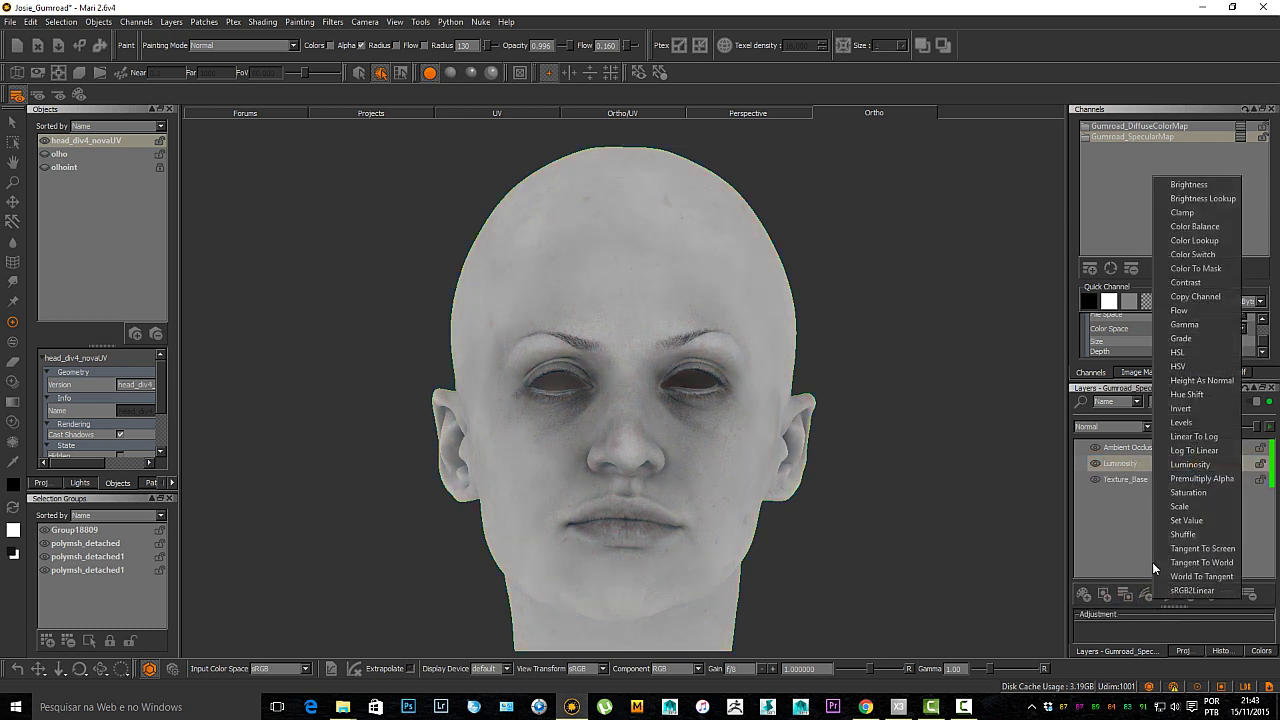
left_click(1201, 283)
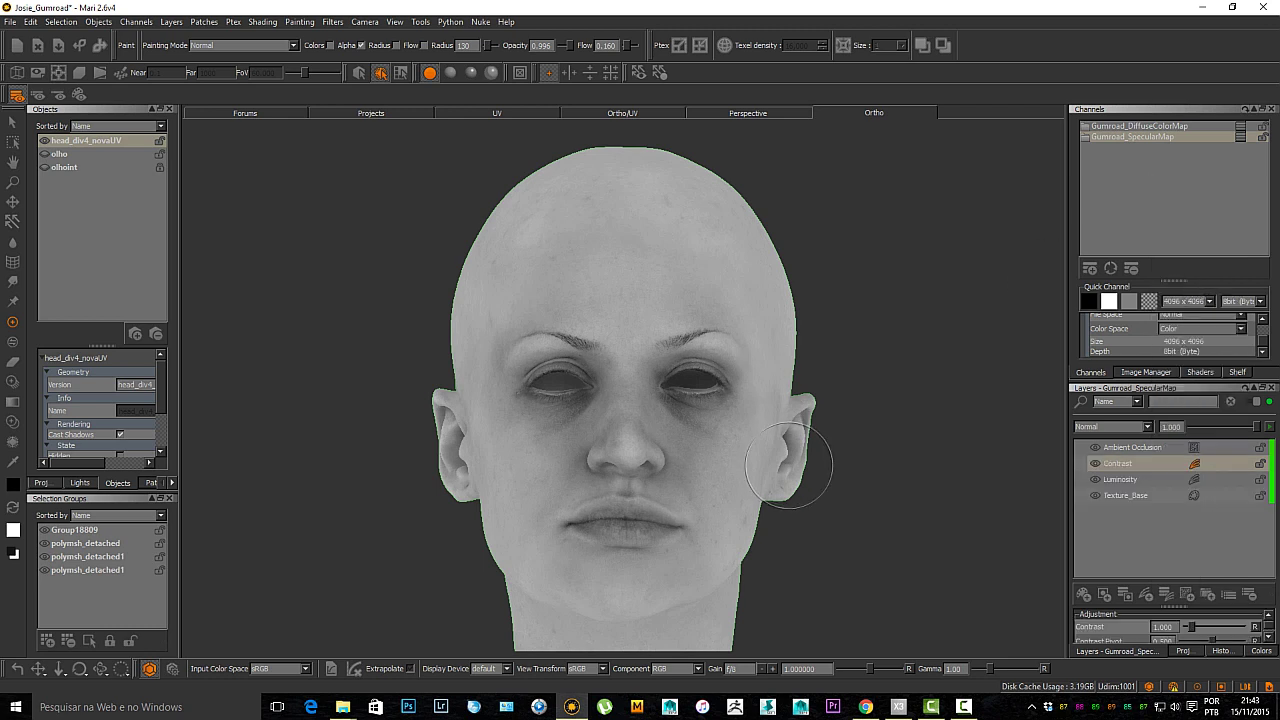
Convert the specular channel to 16bit (Half) and set its color space to Scalar.
scroll(820, 460, "up", 3)
middle_click_drag(824, 477, 820, 462, "alt")
right_click_drag(797, 452, 803, 454, "alt")
scroll(802, 453, "up", 3)
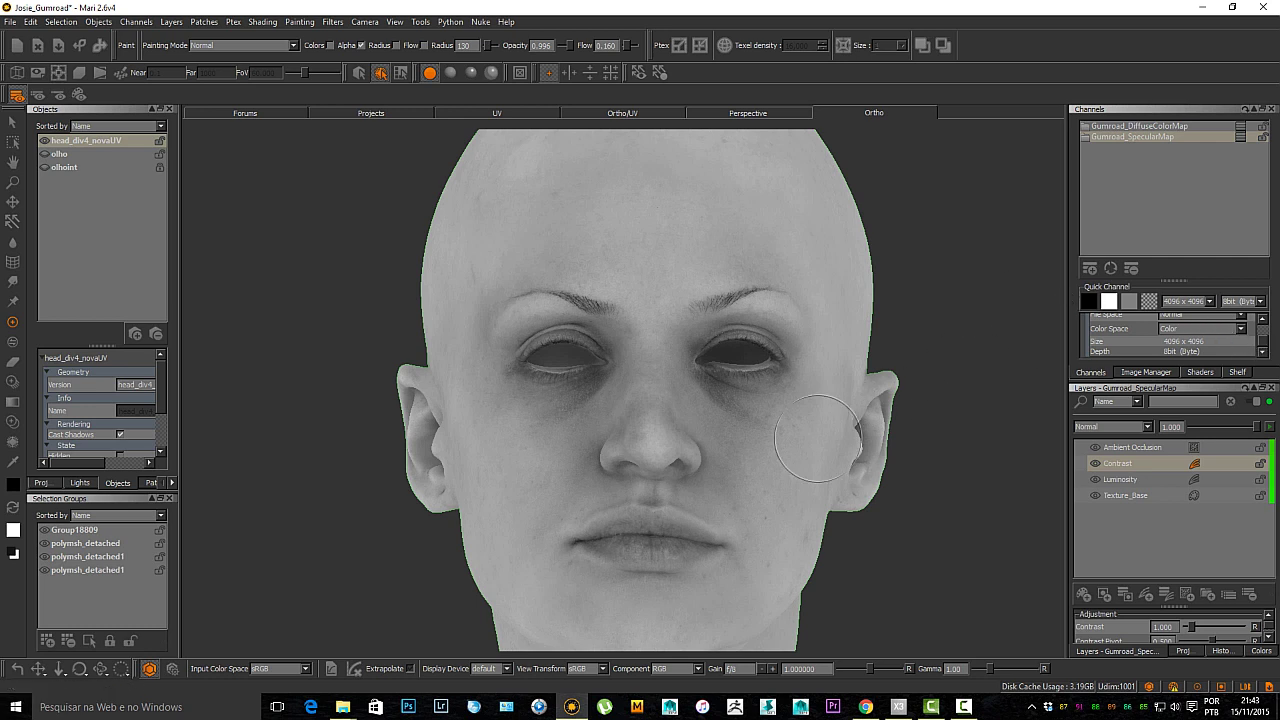
middle_click_drag(817, 438, 805, 436, "alt")
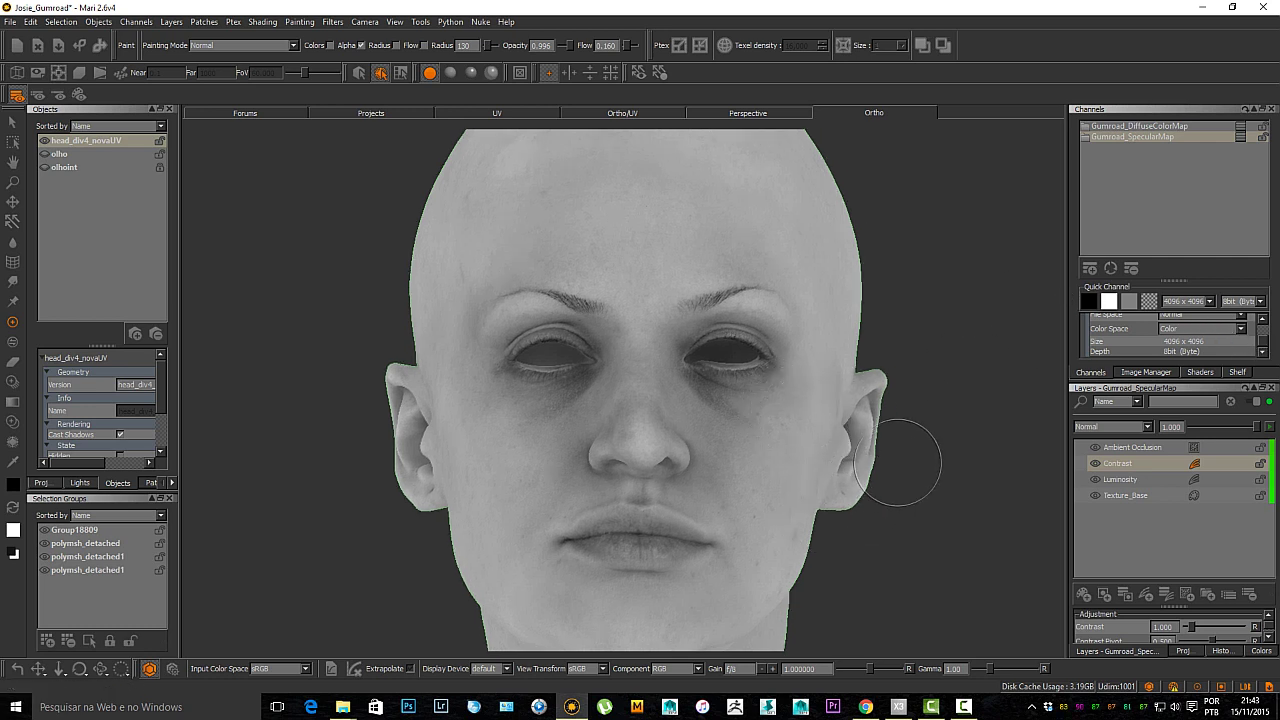
left_click(1111, 268)
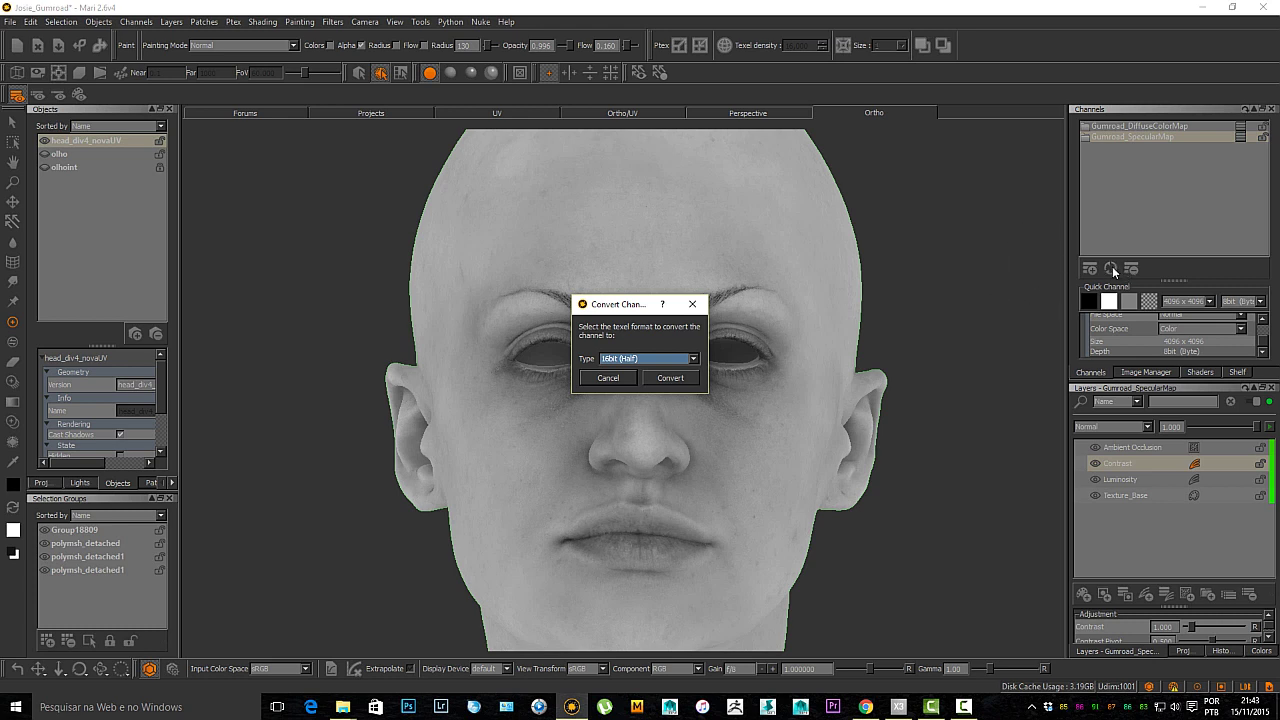
left_click(670, 378)
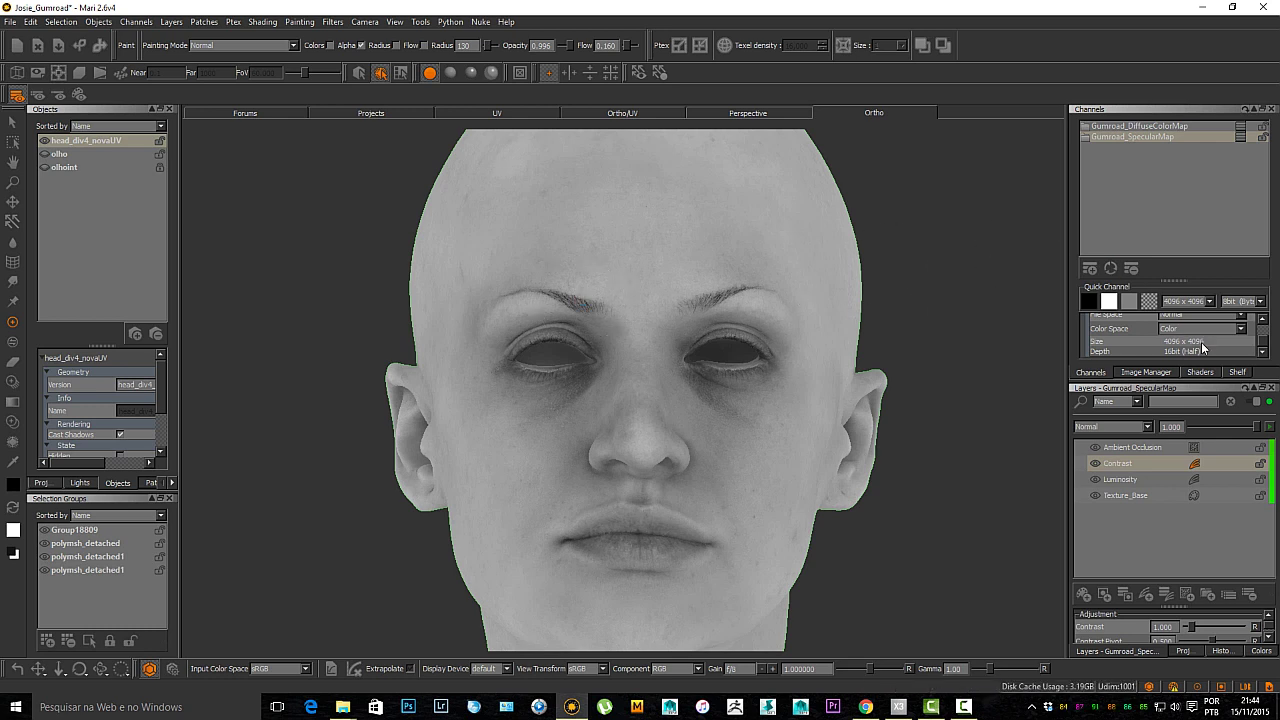
left_click(1239, 329)
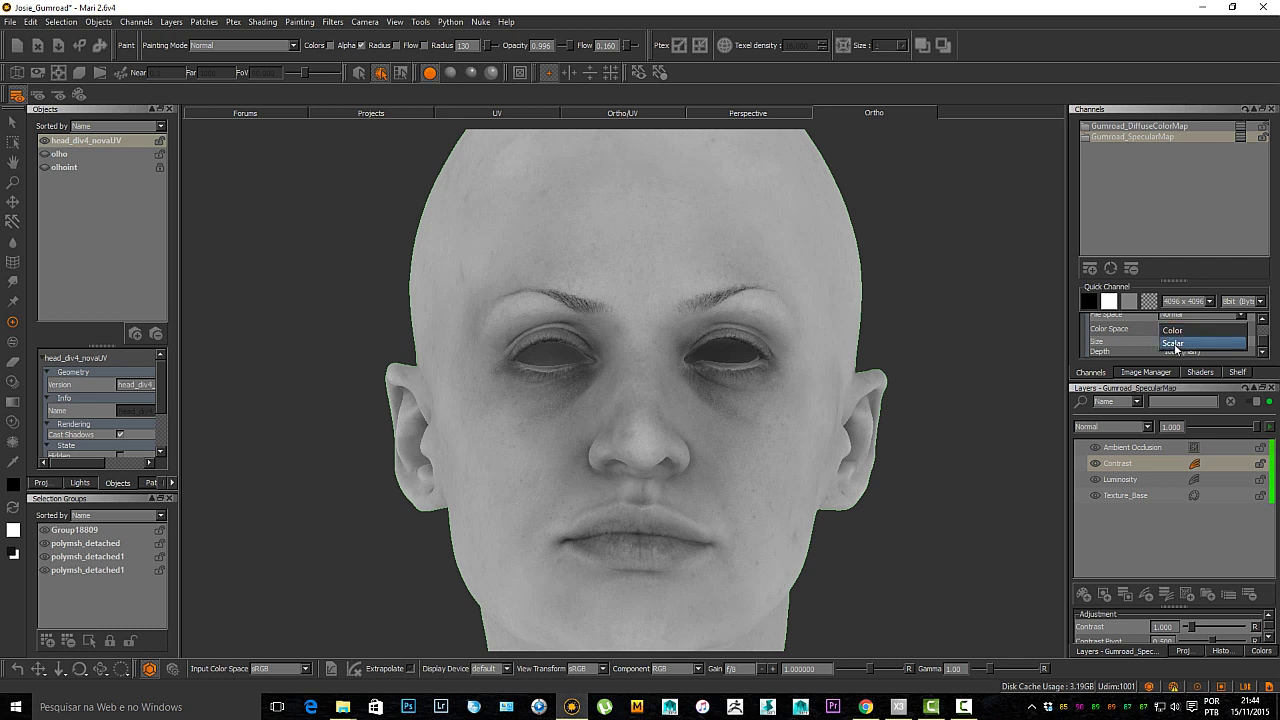
left_click(1180, 347)
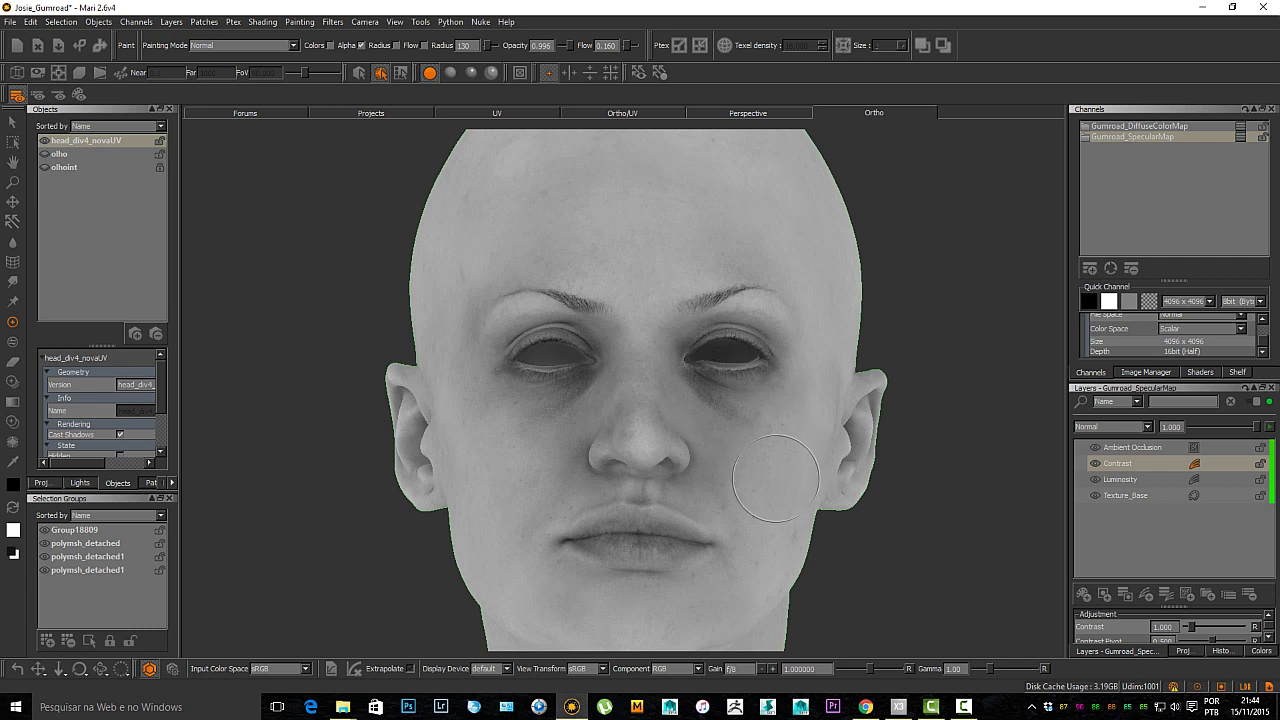
Set the Contrast adjustment layer to a contrast of 4.804 and a contrast pivot of 0.694.
left_click_drag(737, 431, 734, 435, "alt")
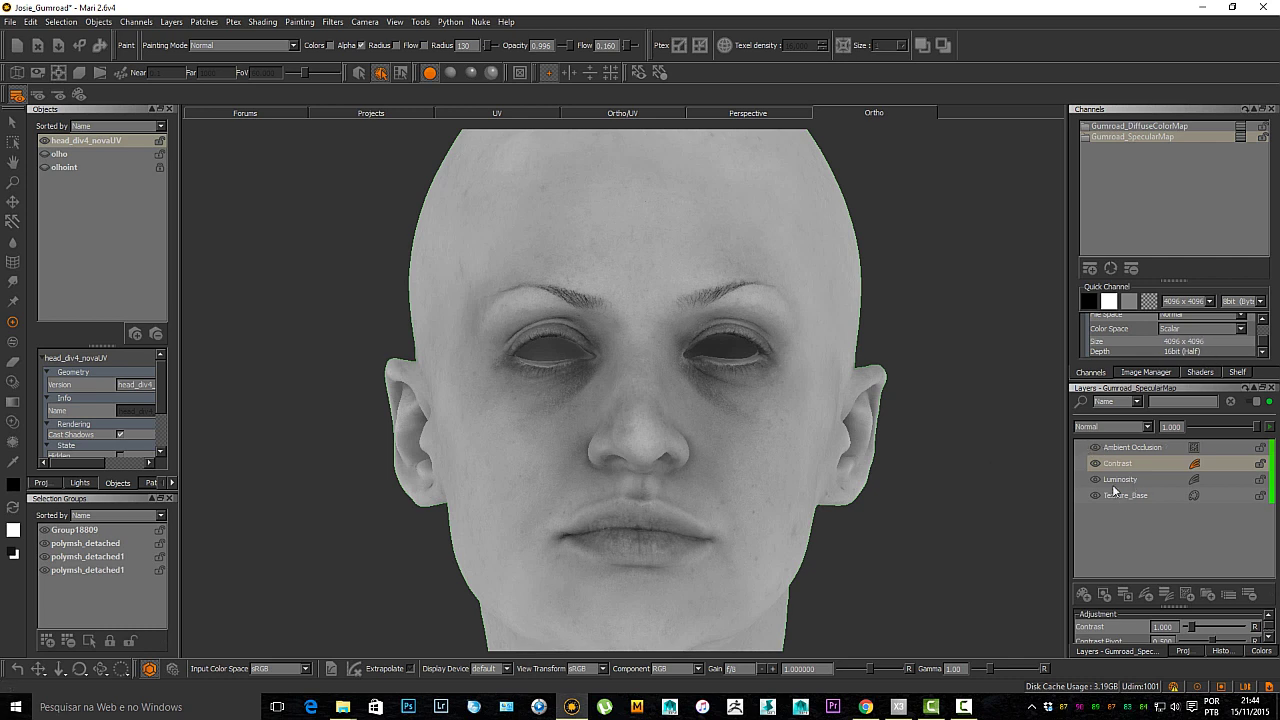
middle_click_drag(811, 431, 807, 441, "alt")
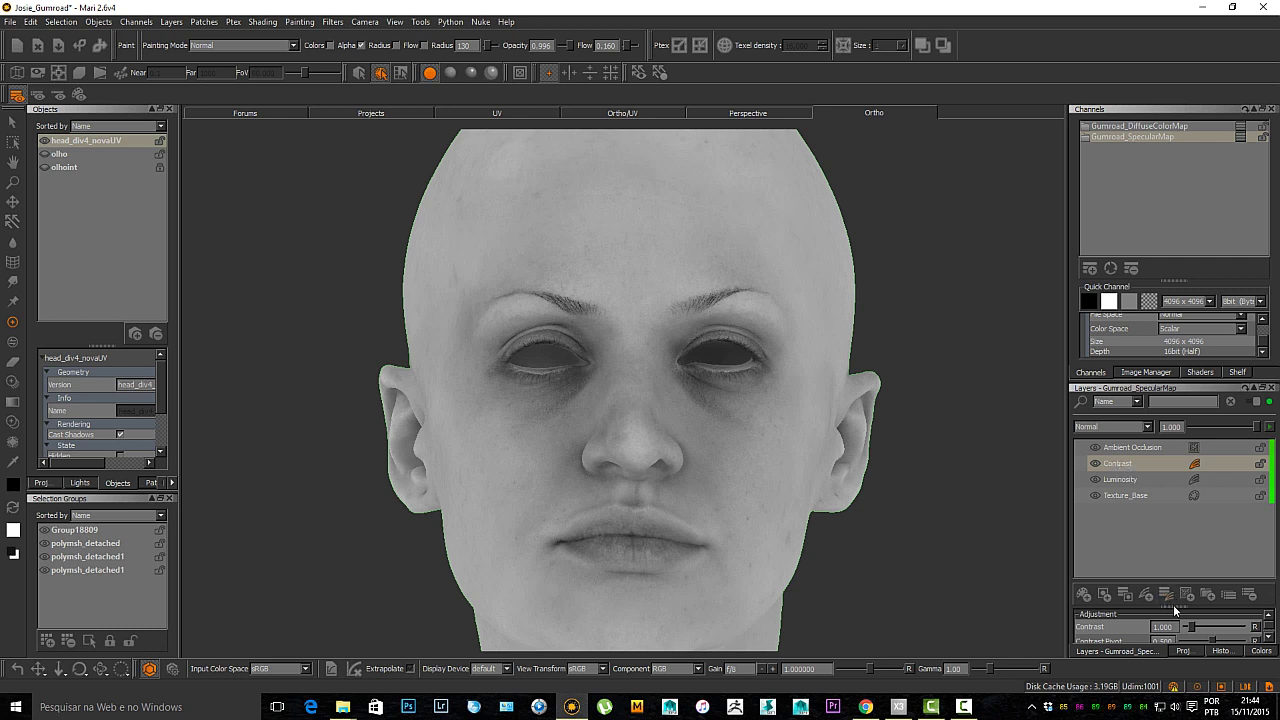
left_click_drag(1170, 604, 1236, 607)
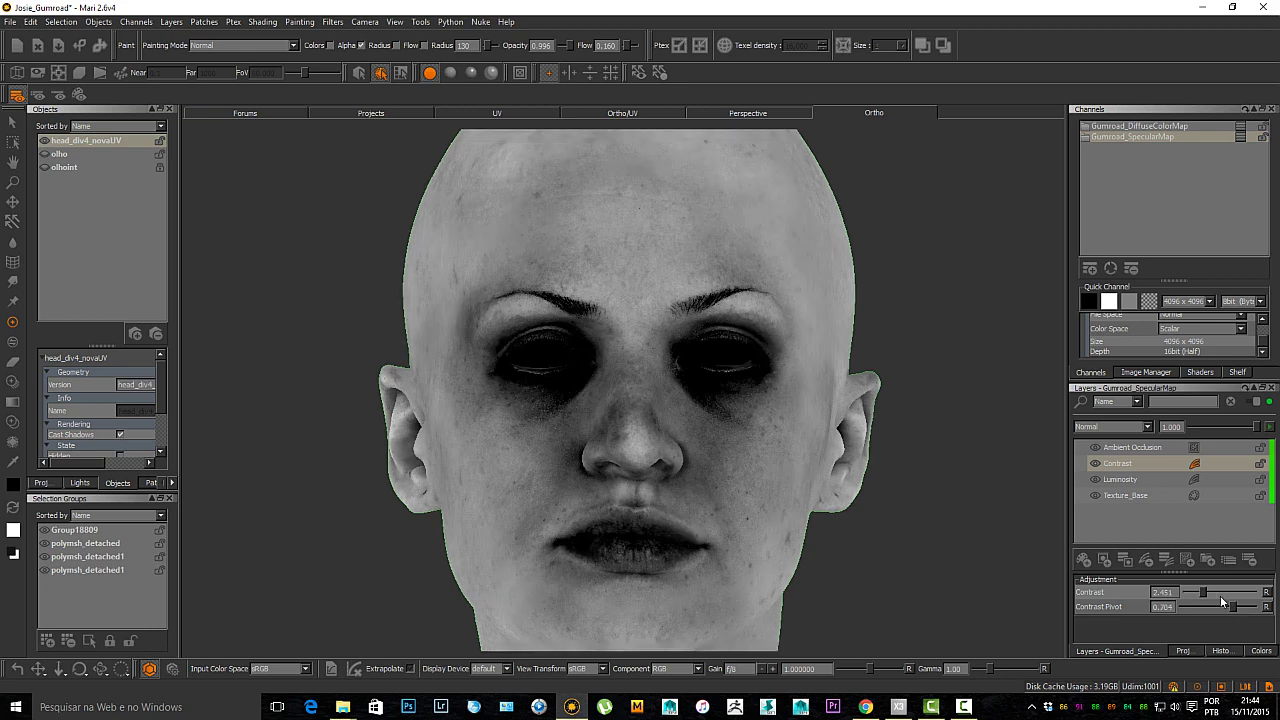
left_click_drag(1215, 591, 1221, 591)
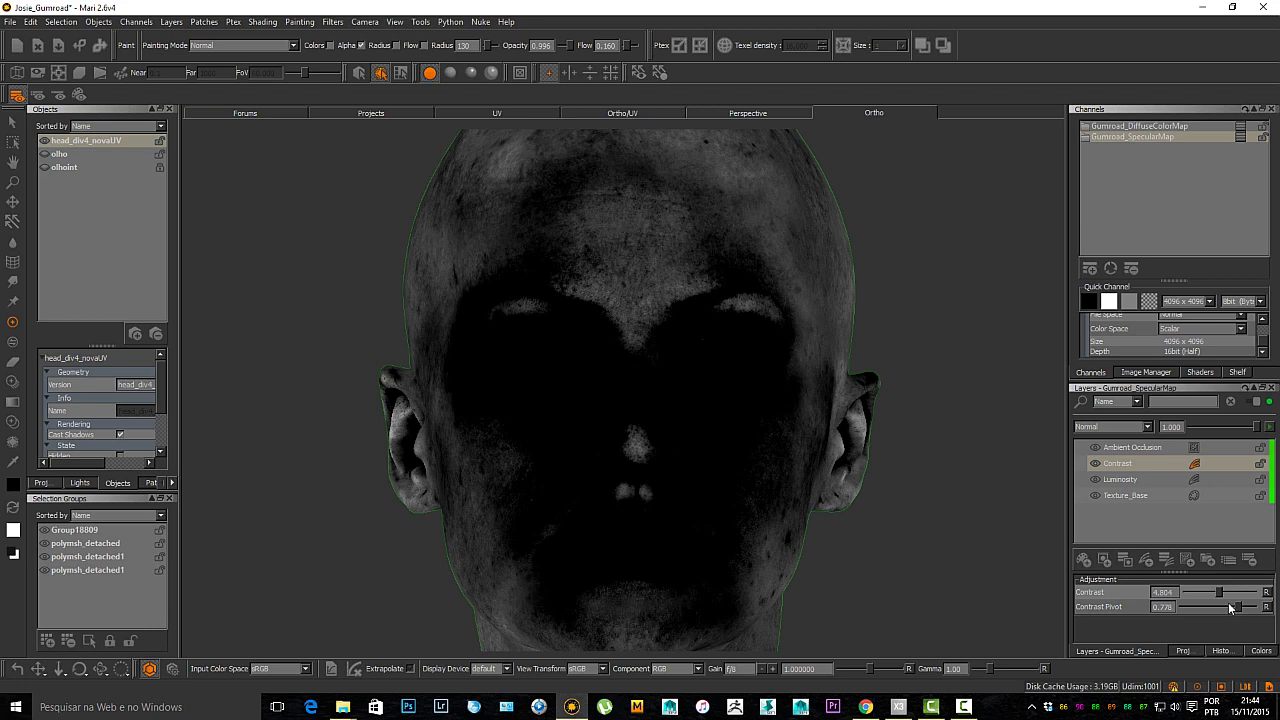
left_click_drag(1221, 604, 1237, 608)
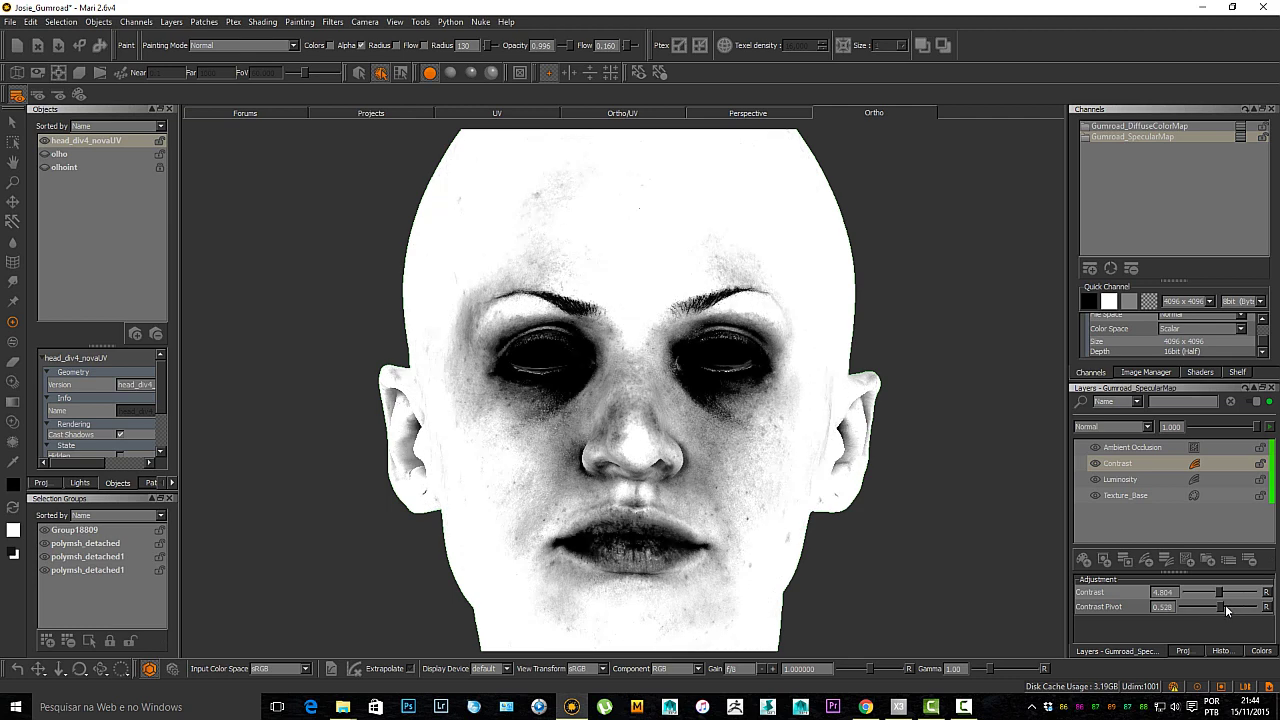
left_click_drag(1240, 612, 1223, 607)
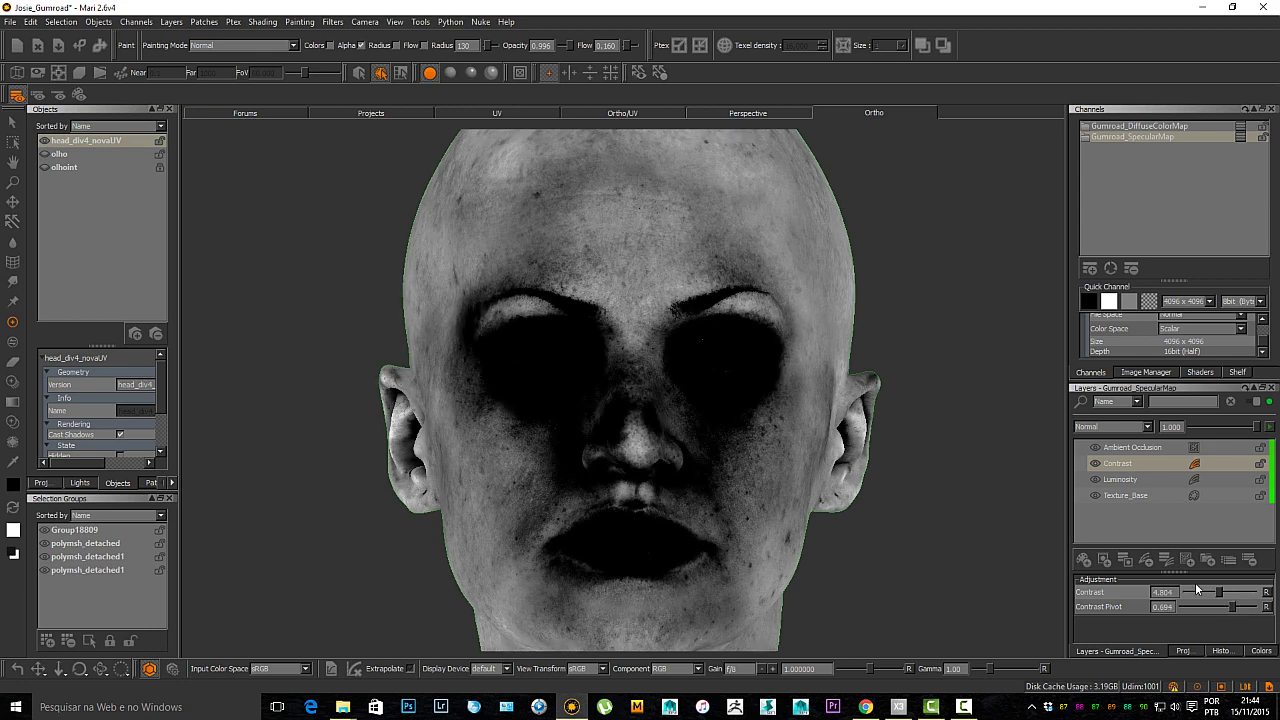
Examine the contrast-adjusted specular texture on the side of the head and the front of the face.
left_click_drag(537, 423, 667, 418, "alt")
middle_click_drag(667, 418, 765, 552, "alt")
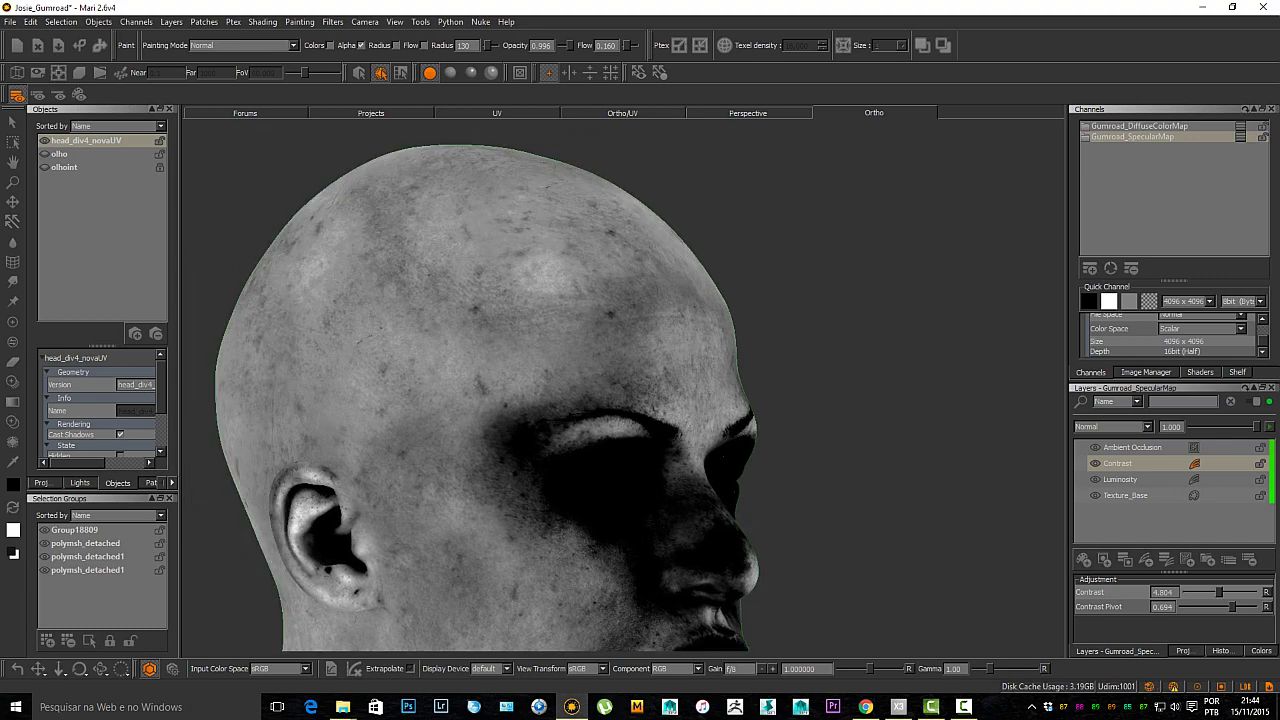
left_click_drag(730, 420, 784, 416, "alt")
key("a")
right_click_drag(582, 352, 650, 446, "alt")
middle_click_drag(608, 352, 620, 532, "alt")
mouse_move(680, 523)
right_mouse_down("alt")
mouse_move(651, 517)
mouse_move(660, 508)
right_mouse_up("alt")
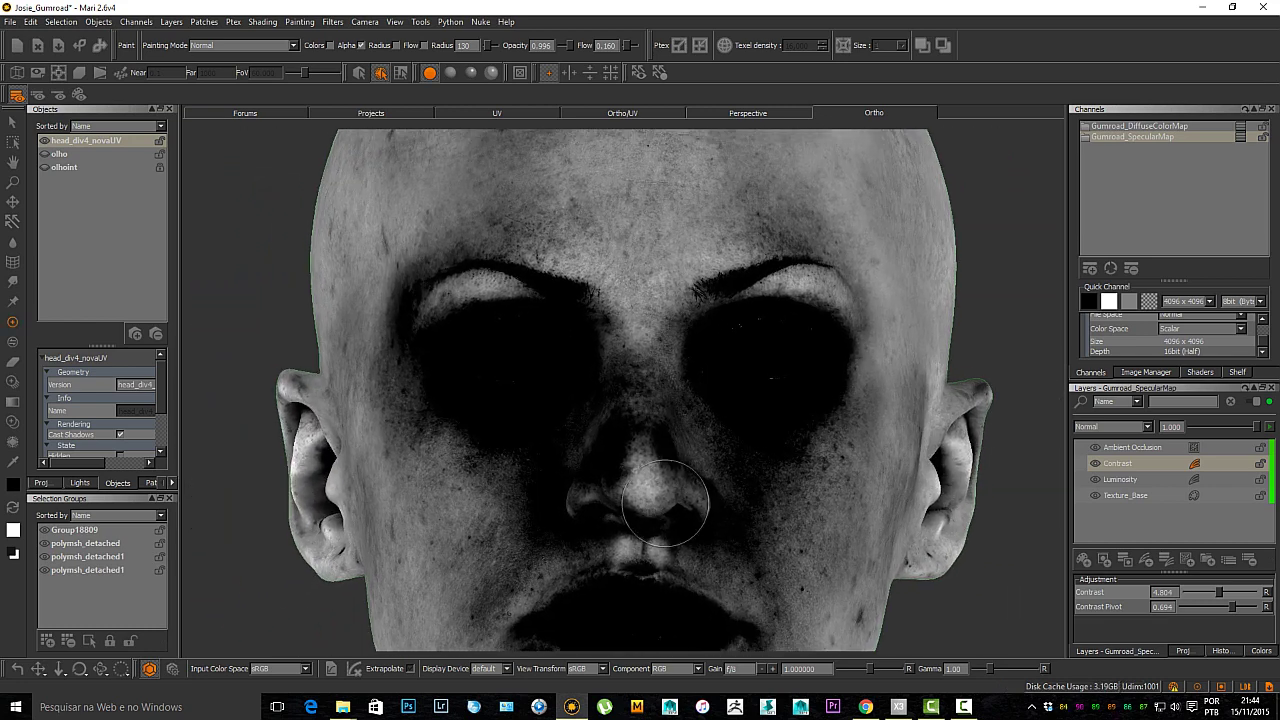
middle_click_drag(665, 503, 665, 491, "alt")
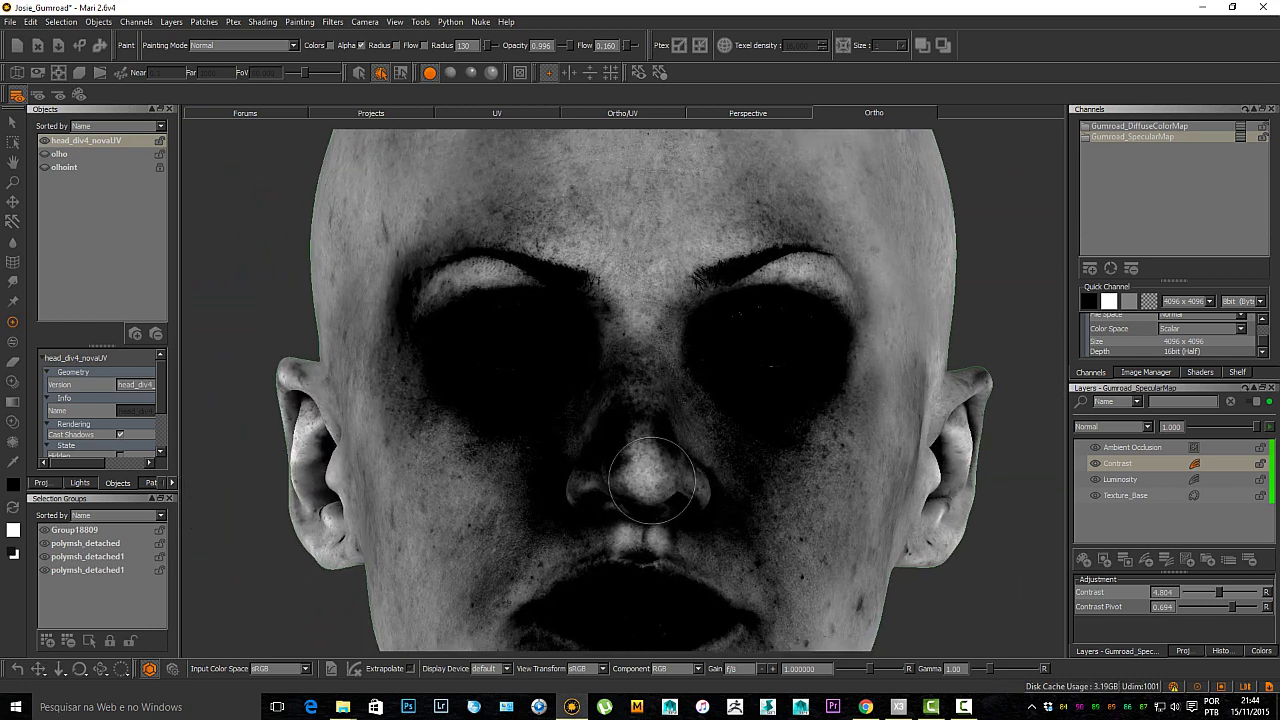
Add a layer mask to the Contrast layer, make it the paint target and choose the sloflowS... basic brush.
left_click(1106, 560)
left_click(1212, 465)
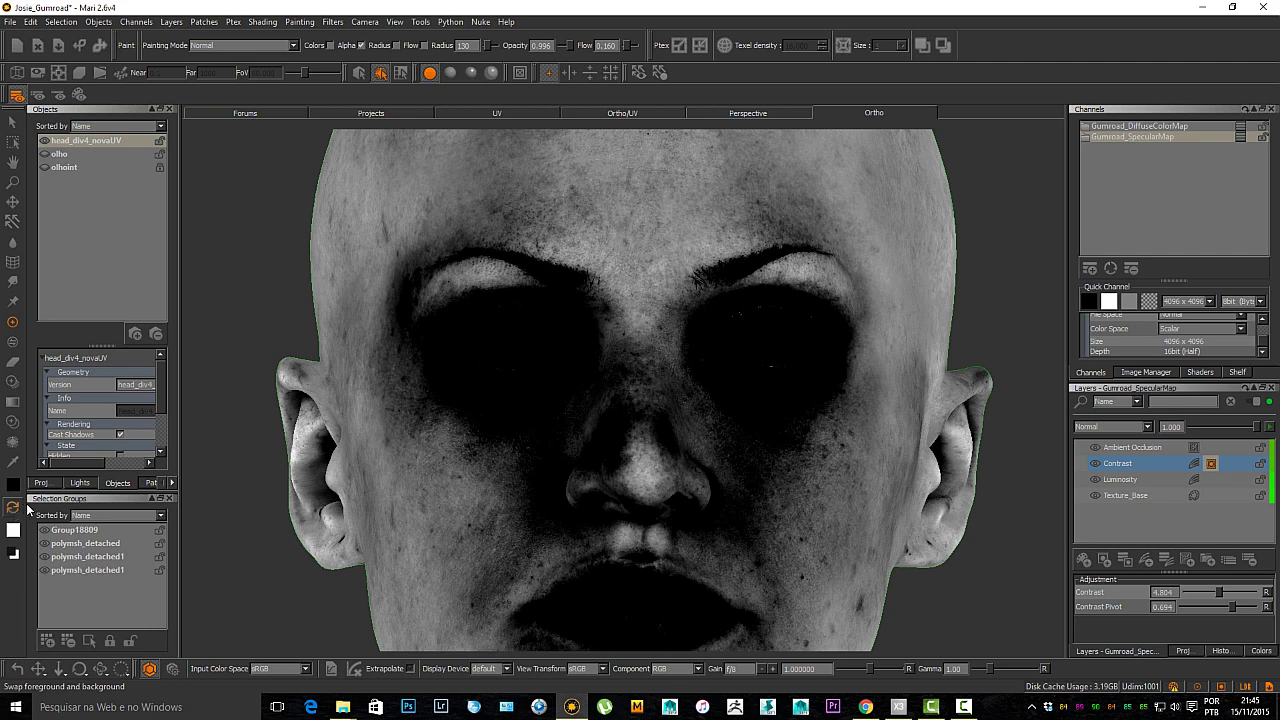
key("k")
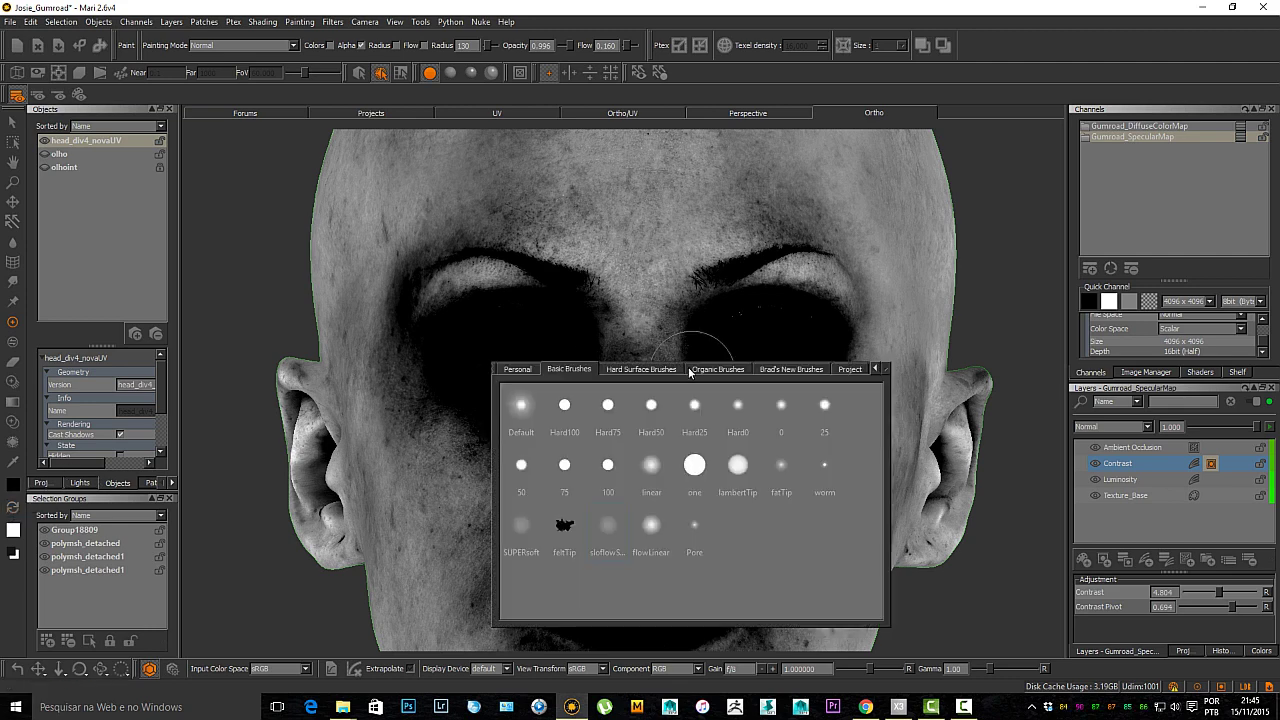
left_click(609, 526)
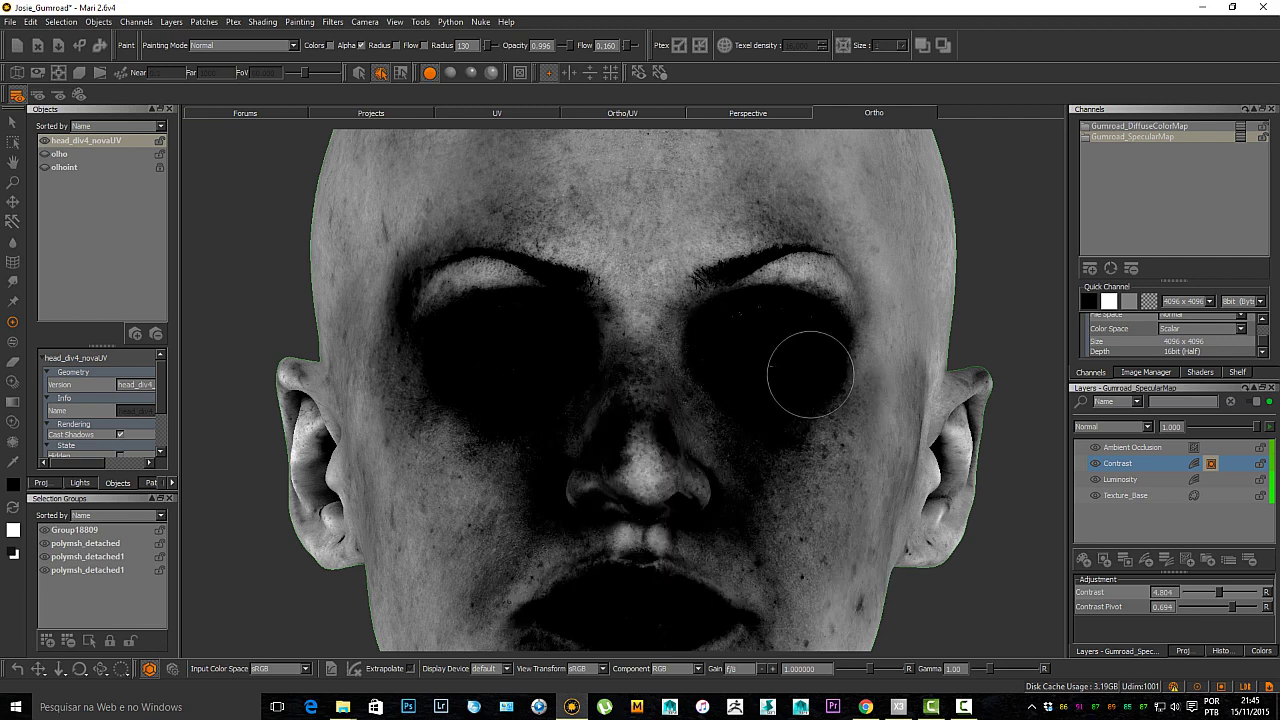
Paint black on the Contrast layer's mask over both eye areas and the nose to reduce the contrast there.
mouse_move(815, 370)
left_mouse_down()
mouse_move(812, 357)
mouse_move(795, 372)
mouse_move(797, 327)
mouse_move(766, 343)
mouse_move(812, 322)
mouse_move(771, 338)
mouse_move(757, 368)
mouse_move(737, 345)
mouse_move(720, 362)
mouse_move(786, 425)
mouse_move(760, 435)
mouse_move(820, 400)
mouse_move(735, 430)
mouse_move(721, 470)
mouse_move(688, 498)
mouse_move(665, 420)
mouse_move(640, 397)
left_mouse_up()
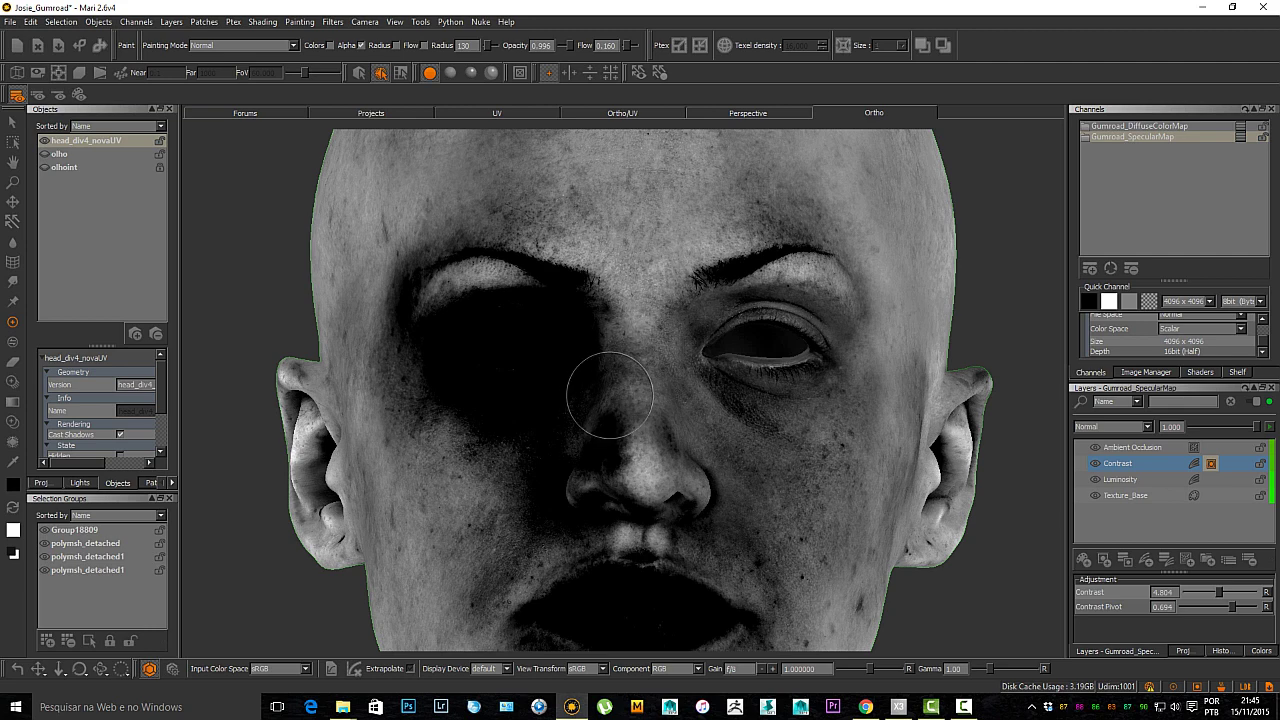
mouse_move(535, 340)
left_mouse_down()
mouse_move(517, 371)
mouse_move(480, 318)
mouse_move(468, 390)
mouse_move(530, 436)
mouse_move(550, 380)
mouse_move(528, 356)
mouse_move(524, 463)
mouse_move(555, 478)
mouse_move(525, 350)
mouse_move(600, 398)
mouse_move(584, 453)
mouse_move(540, 290)
mouse_move(417, 334)
mouse_move(508, 232)
mouse_move(443, 305)
left_mouse_up()
mouse_move(502, 393)
left_mouse_down()
mouse_move(825, 300)
mouse_move(815, 255)
mouse_move(800, 320)
mouse_move(712, 348)
mouse_move(735, 395)
mouse_move(615, 410)
mouse_move(540, 390)
mouse_move(478, 350)
mouse_move(488, 332)
mouse_move(645, 365)
mouse_move(562, 305)
left_mouse_up()
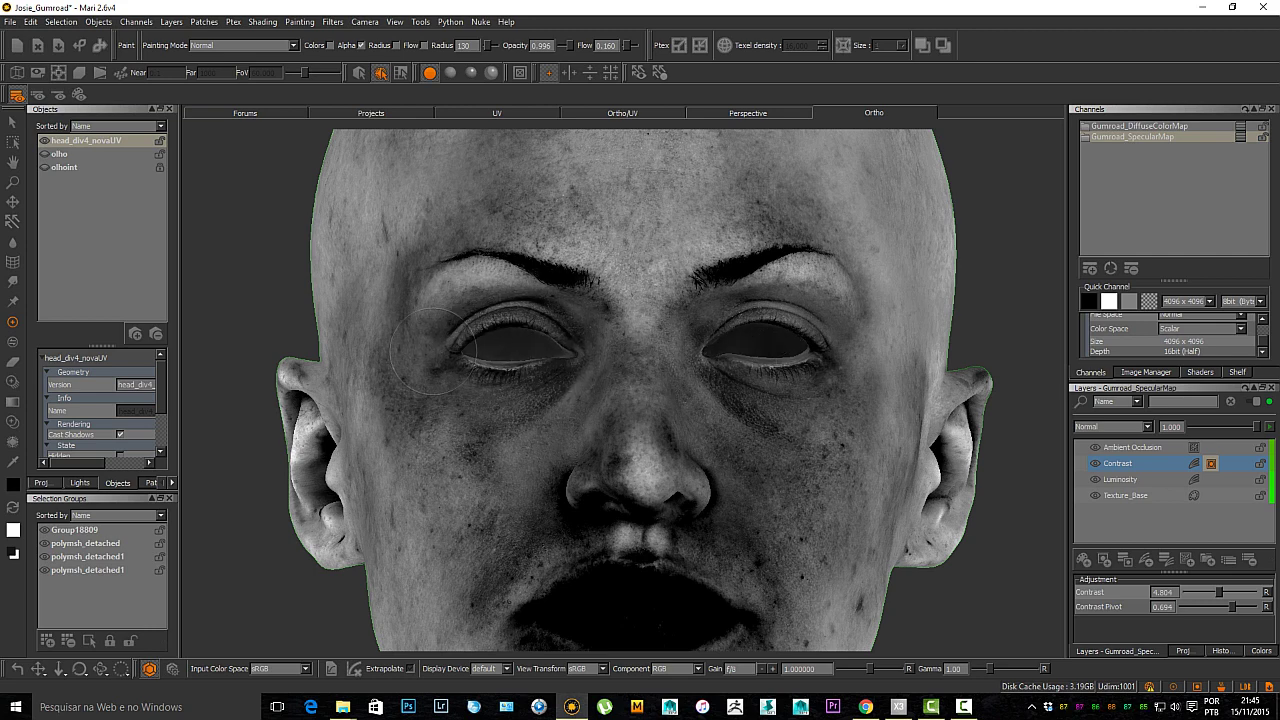
mouse_move(755, 333)
left_mouse_down()
mouse_move(750, 505)
mouse_move(712, 550)
mouse_move(708, 510)
mouse_move(685, 482)
left_mouse_up()
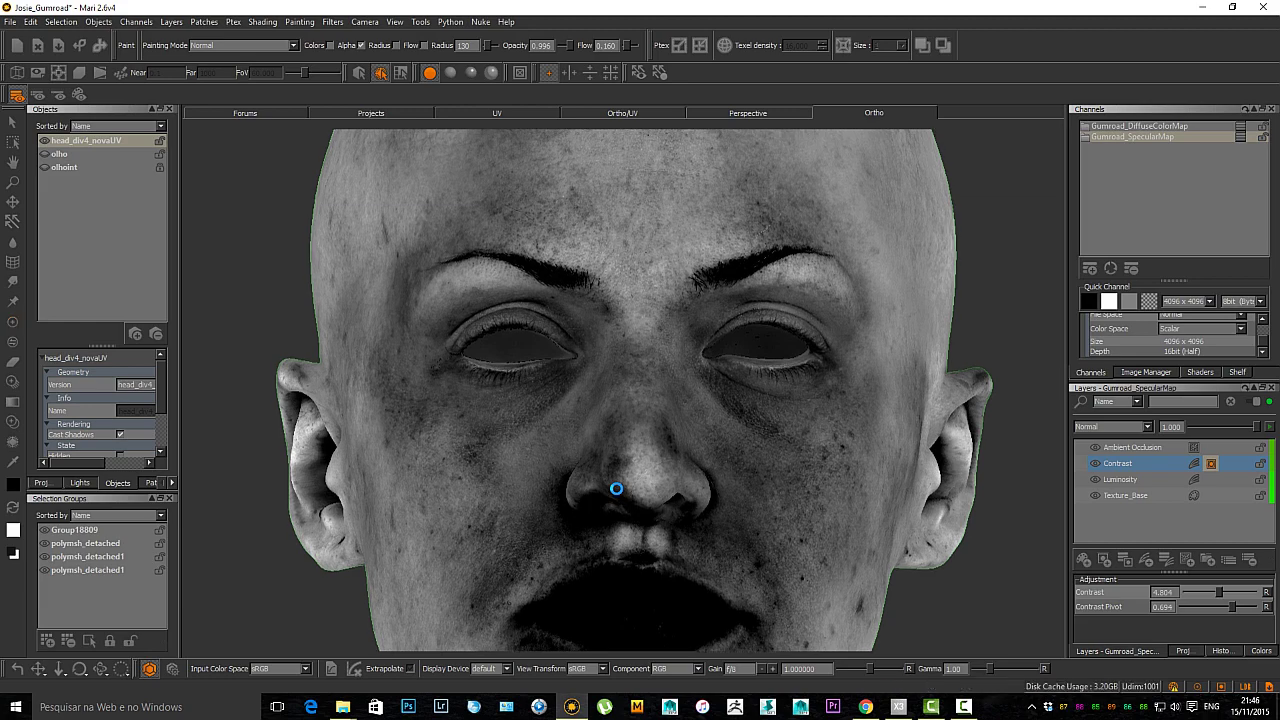
Paint black on the Contrast mask over the lips, mouth corners and nostril area to bring back their detail.
middle_click_drag(566, 600, 597, 360, "alt")
right_click_drag(597, 360, 720, 360, "alt")
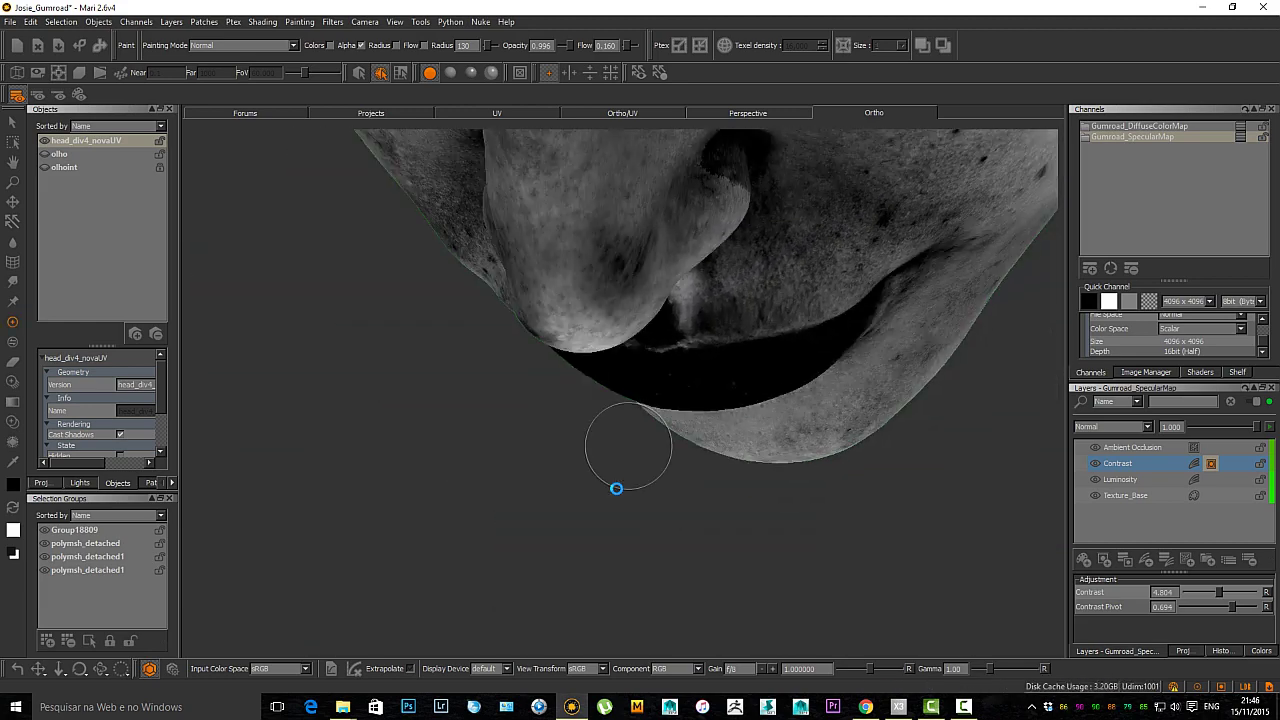
key("a")
right_click_drag(559, 381, 690, 390, "alt")
scroll(616, 488, "up", 4)
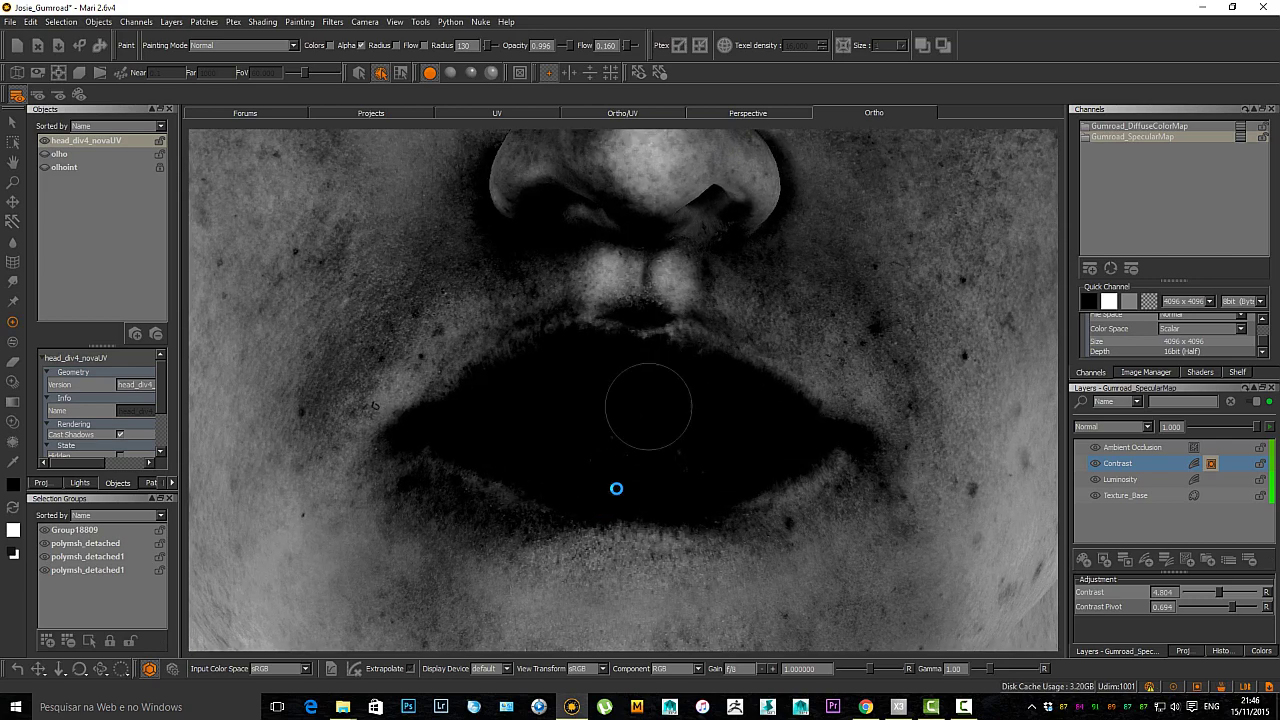
mouse_move(623, 386)
left_mouse_down()
mouse_move(629, 371)
mouse_move(557, 414)
mouse_move(529, 380)
mouse_move(474, 406)
mouse_move(474, 450)
mouse_move(405, 445)
mouse_move(440, 492)
mouse_move(555, 508)
mouse_move(740, 505)
mouse_move(586, 490)
mouse_move(528, 452)
mouse_move(470, 440)
mouse_move(530, 432)
mouse_move(456, 435)
mouse_move(500, 415)
mouse_move(690, 420)
mouse_move(661, 460)
mouse_move(819, 433)
mouse_move(757, 414)
mouse_move(749, 388)
mouse_move(704, 385)
mouse_move(768, 398)
mouse_move(613, 387)
mouse_move(630, 335)
mouse_move(658, 314)
mouse_move(565, 335)
mouse_move(555, 245)
mouse_move(530, 235)
left_mouse_up()
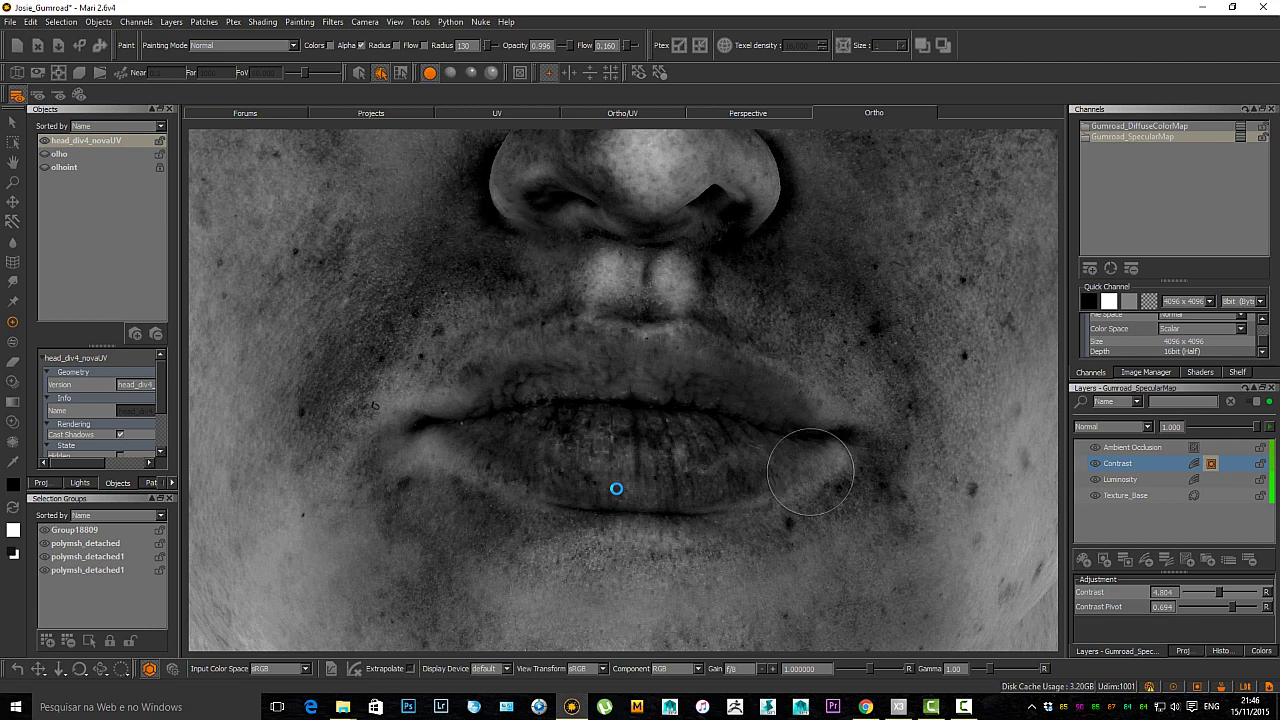
Reduce the brush radius to 62, touch up the Contrast mask around the lips and bake the paint.
key("r")
mouse_move(653, 413)
left_mouse_down()
mouse_move(601, 383)
mouse_move(594, 412)
left_mouse_up()
left_click(611, 413)
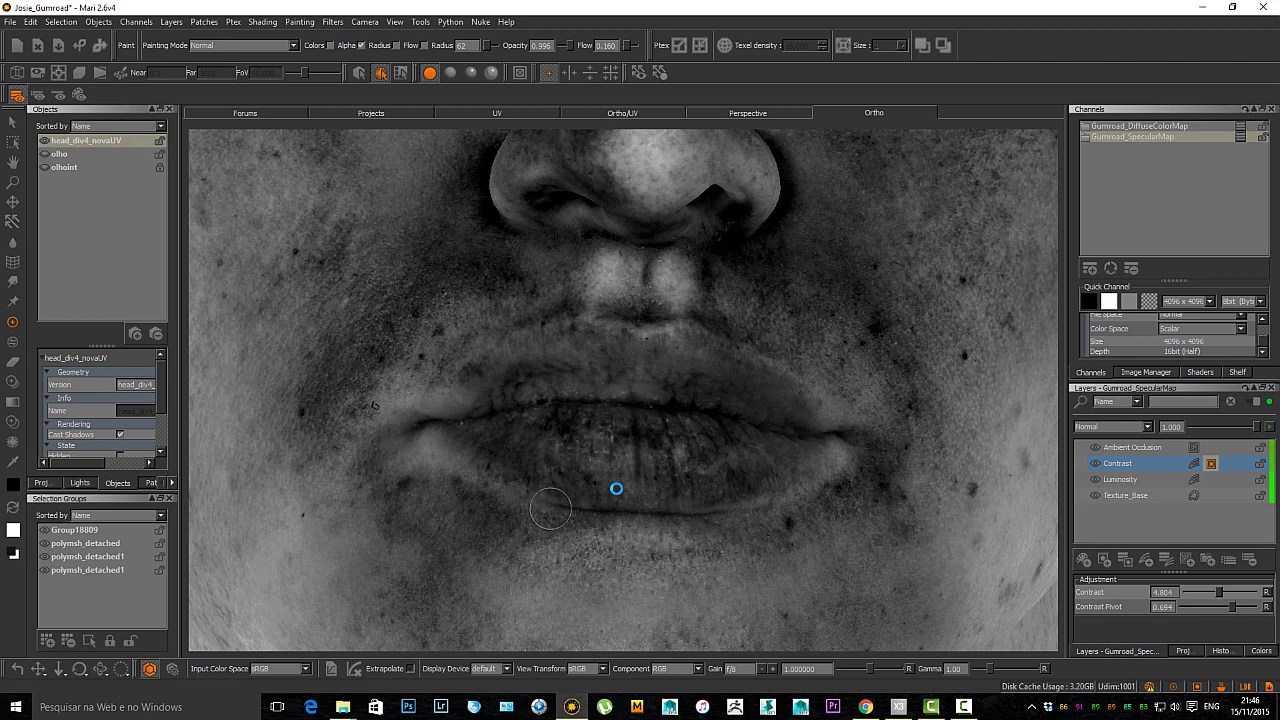
key("b")
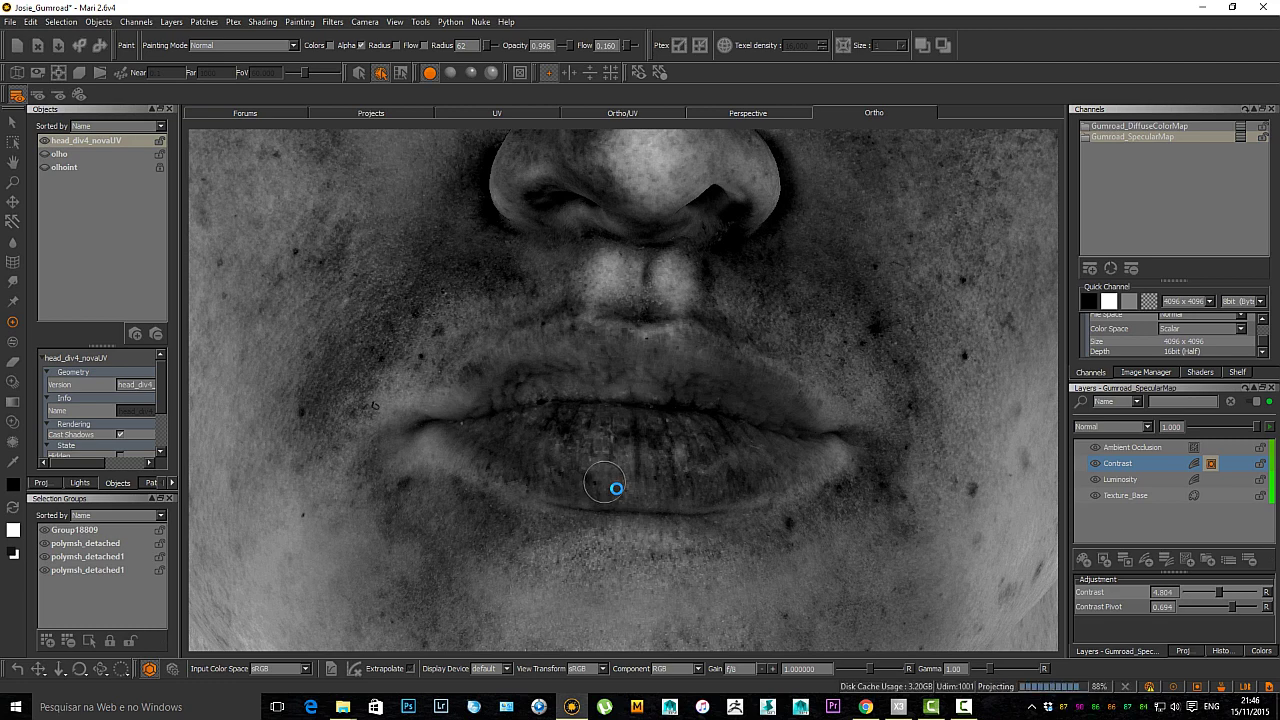
Paint on the Contrast mask along the dark crease of the model's right nostril wing, alternating black and white, to lighten it.
middle_click_drag(650, 322, 672, 518, "alt")
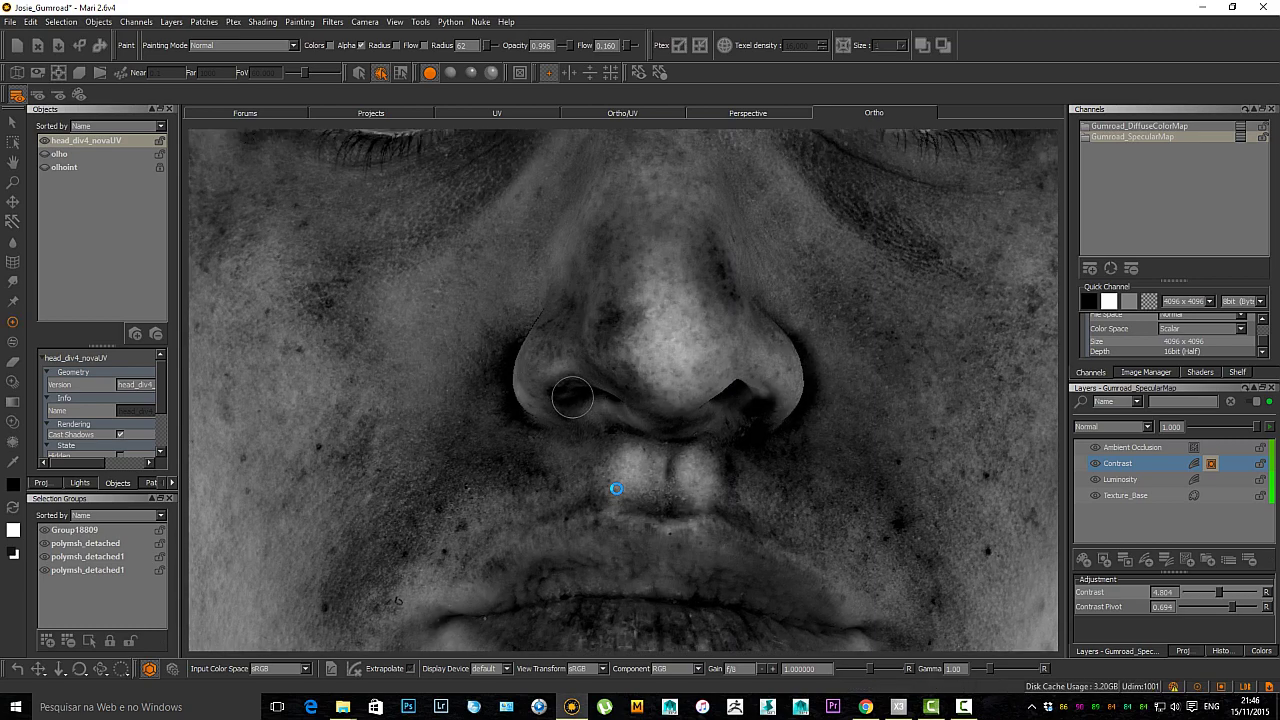
left_click_drag(573, 397, 645, 415, "alt")
middle_click_drag(520, 335, 650, 440, "alt")
left_click_drag(595, 430, 628, 434, "alt")
middle_click_drag(626, 436, 657, 403, "alt")
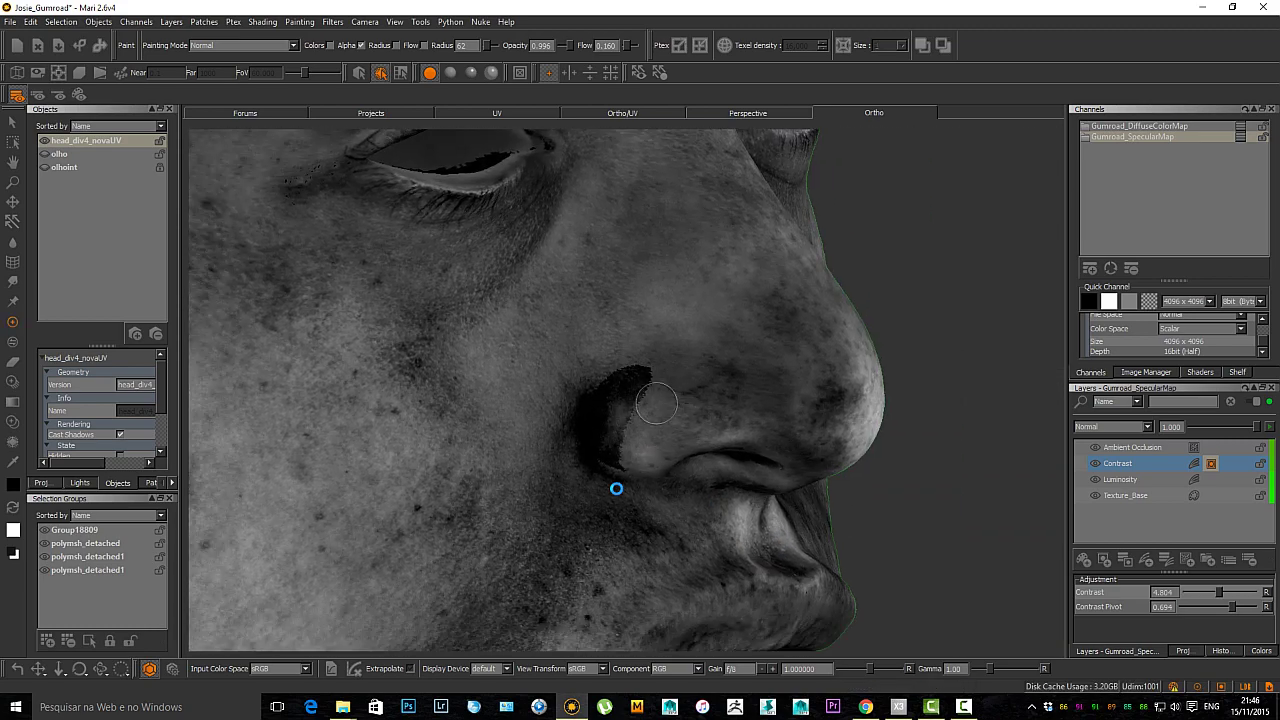
mouse_move(641, 392)
left_mouse_down()
mouse_move(634, 412)
mouse_move(615, 383)
mouse_move(636, 376)
mouse_move(607, 394)
mouse_move(643, 384)
mouse_move(624, 374)
mouse_move(603, 402)
mouse_move(605, 451)
mouse_move(604, 440)
mouse_move(624, 455)
left_mouse_up()
key("x")
key("x")
key("x")
key("x")
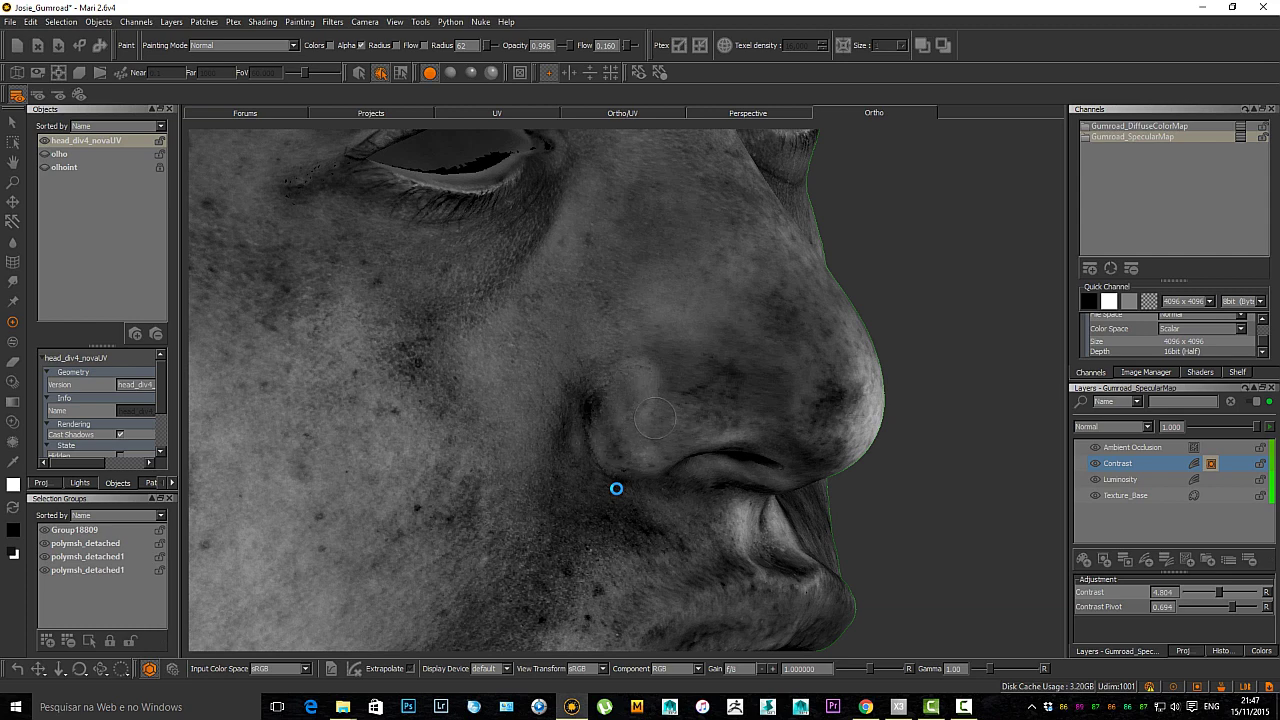
Blend the crease behind the model's right nostril with black and white strokes on the Contrast mask and bake the paint.
key("x")
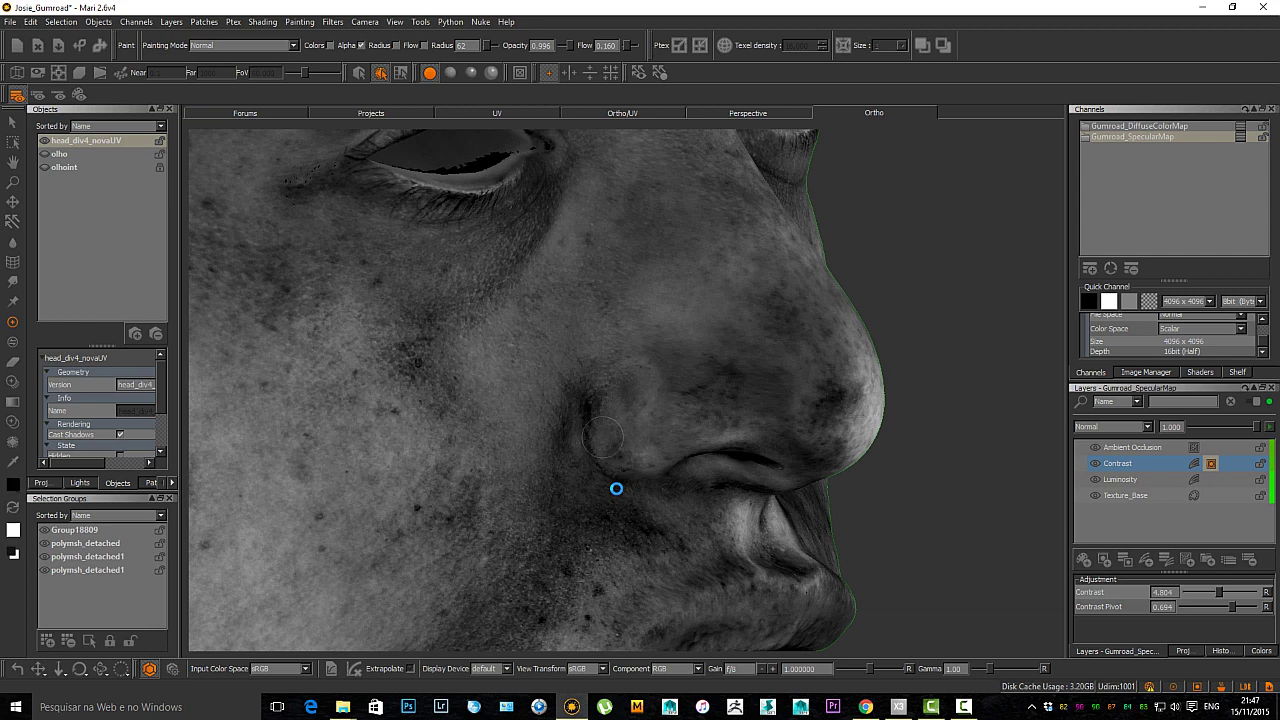
key("x")
left_click_drag(607, 461, 602, 390)
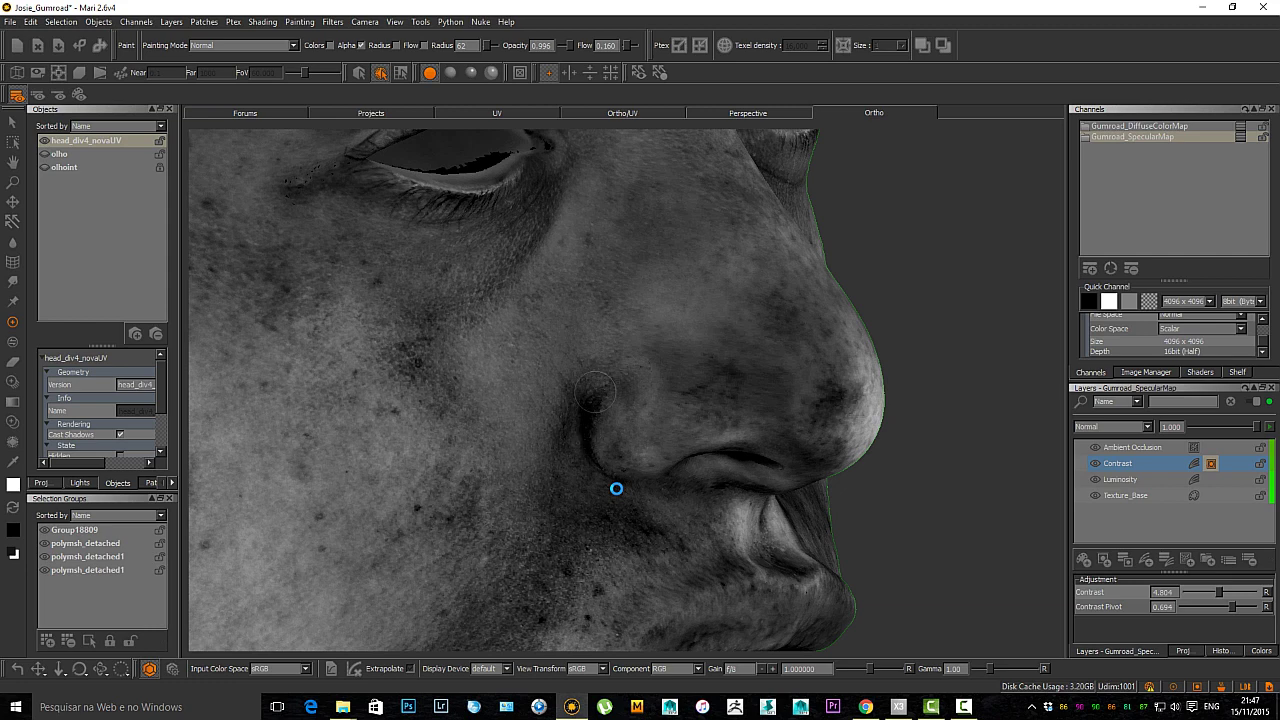
key("x")
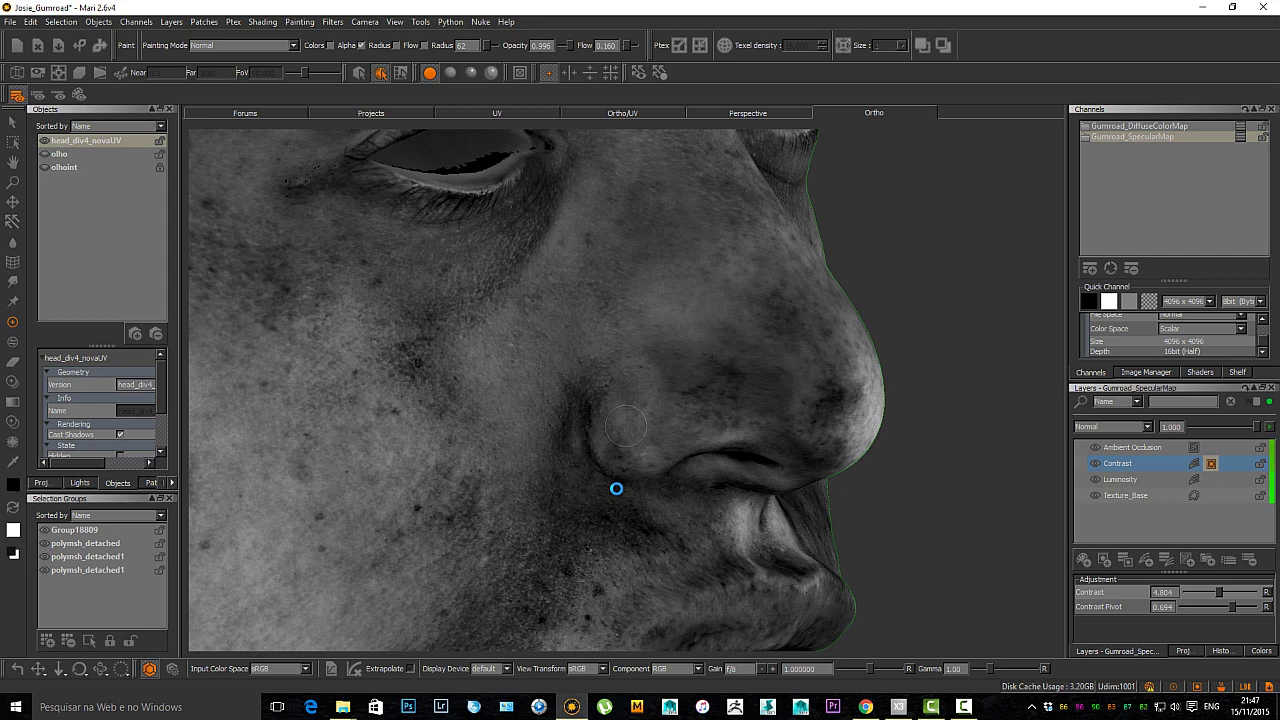
key("x")
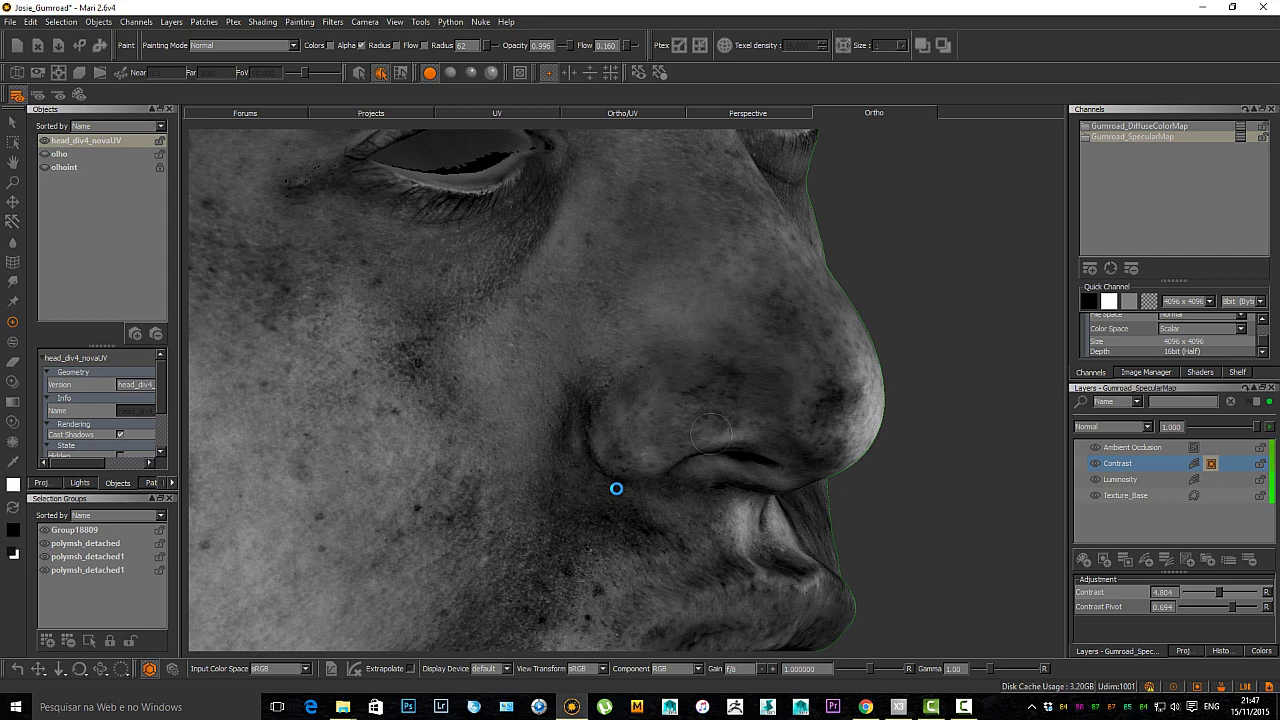
key("b")
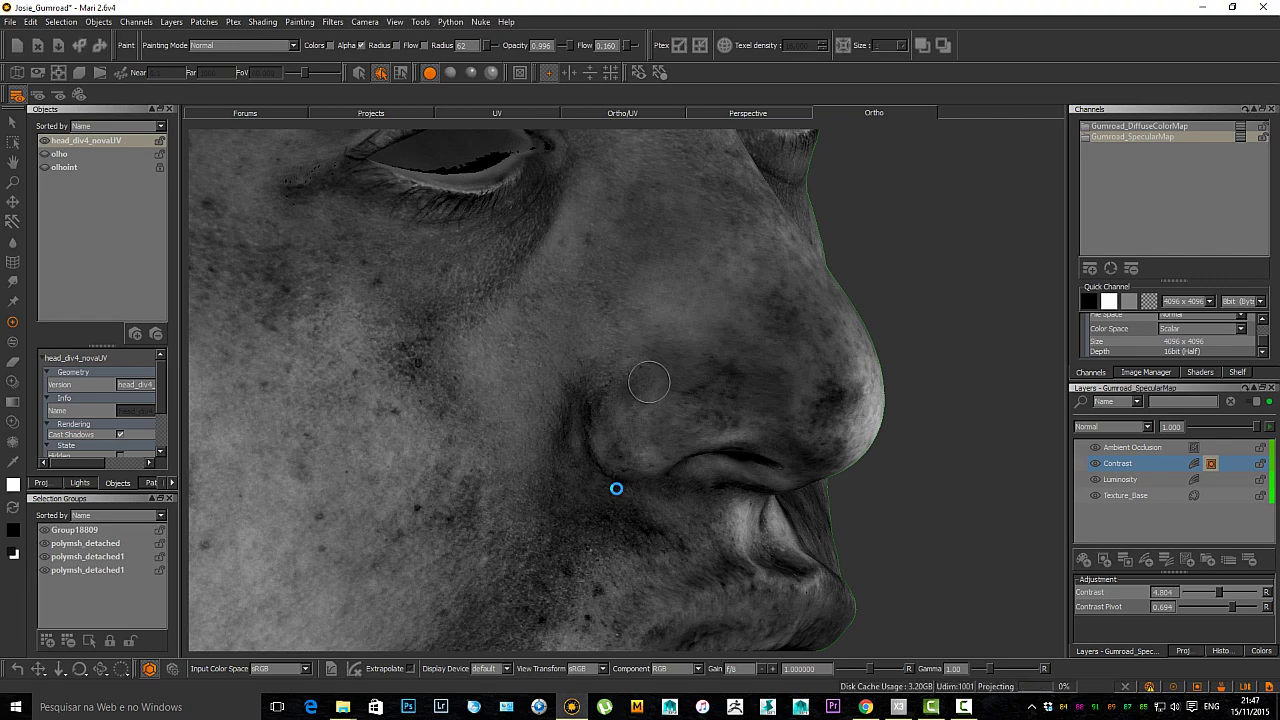
Paint on the Contrast mask over the model's left nostril wing, alternating black and white, to remove its hard dark edge.
left_click_drag(791, 426, 530, 430, "alt")
middle_click_drag(600, 430, 485, 444, "alt")
left_click_drag(672, 412, 641, 410, "alt")
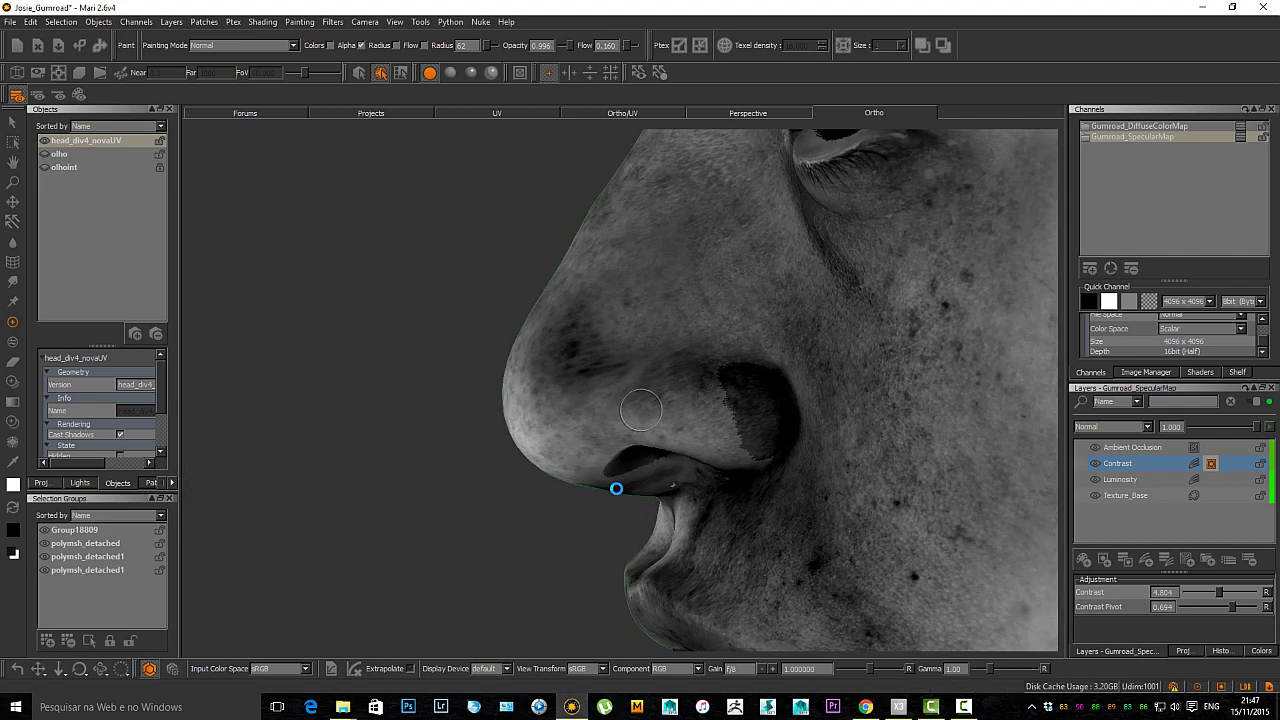
middle_click_drag(714, 444, 642, 446, "alt")
left_click_drag(642, 446, 677, 420, "alt")
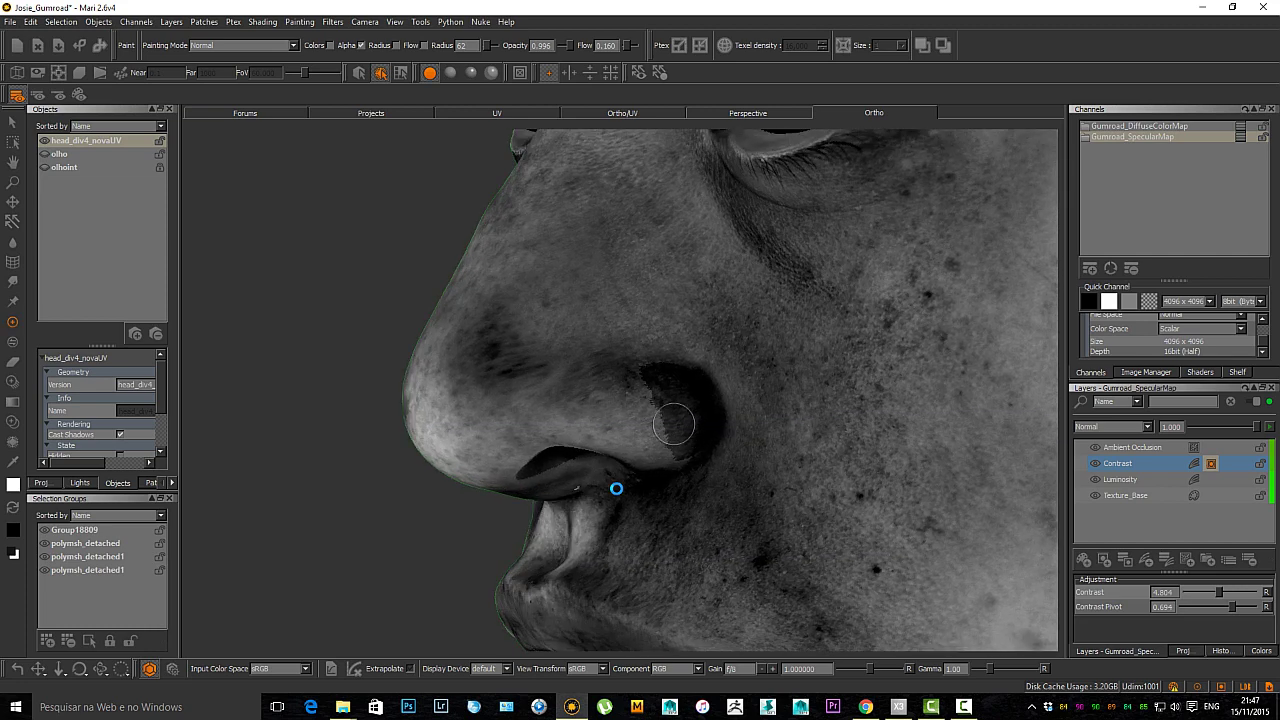
right_click_drag(611, 401, 648, 400, "alt")
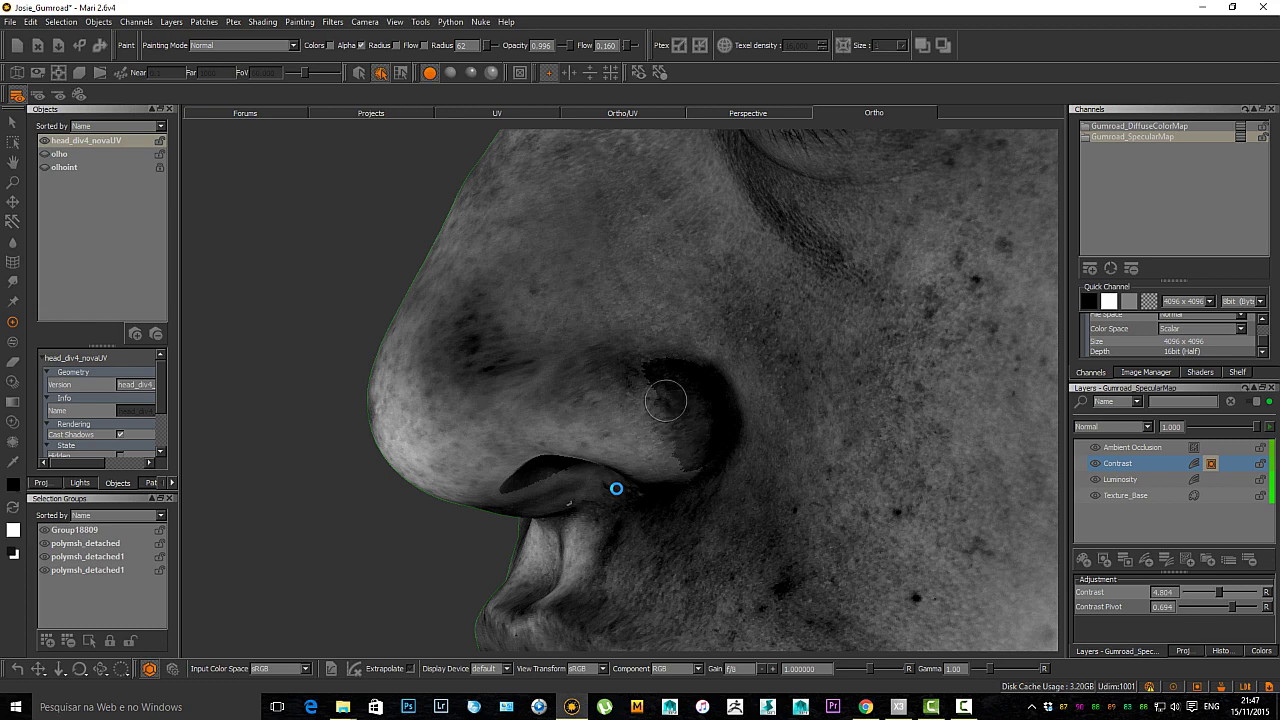
key("x")
left_click_drag(684, 438, 661, 402)
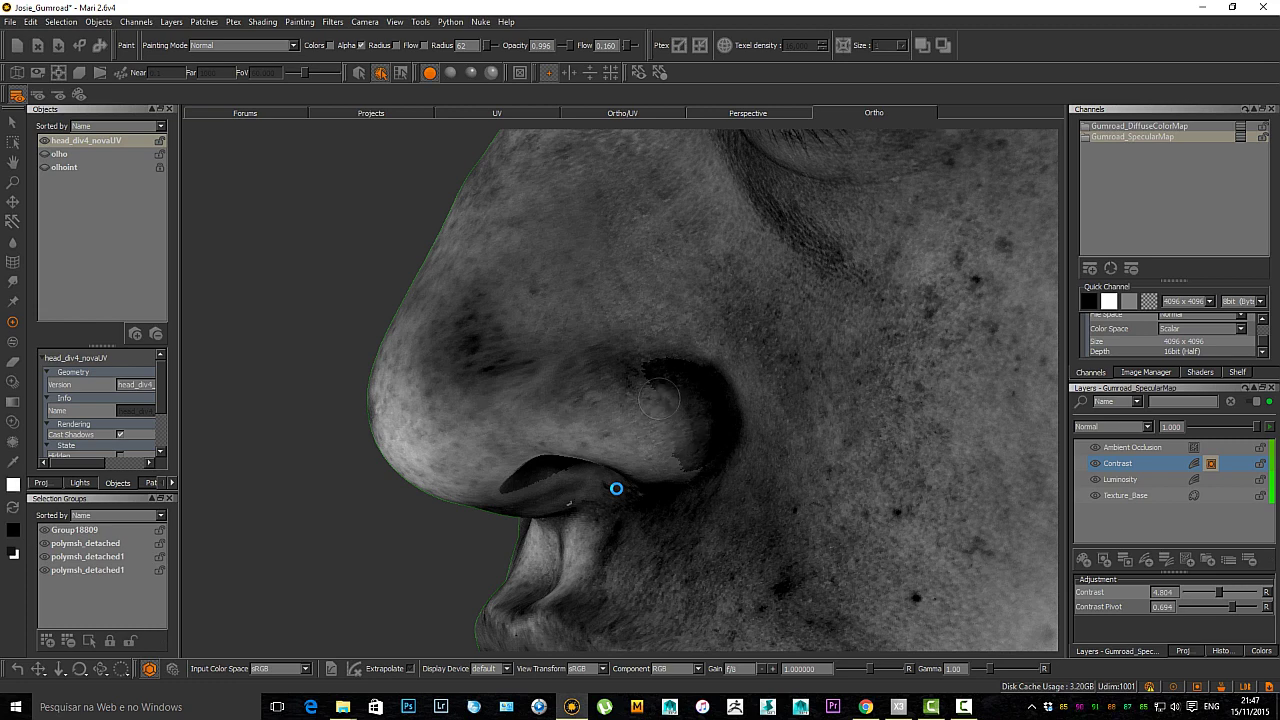
key("x")
left_click_drag(679, 457, 687, 457)
key("x")
key("x")
key("x")
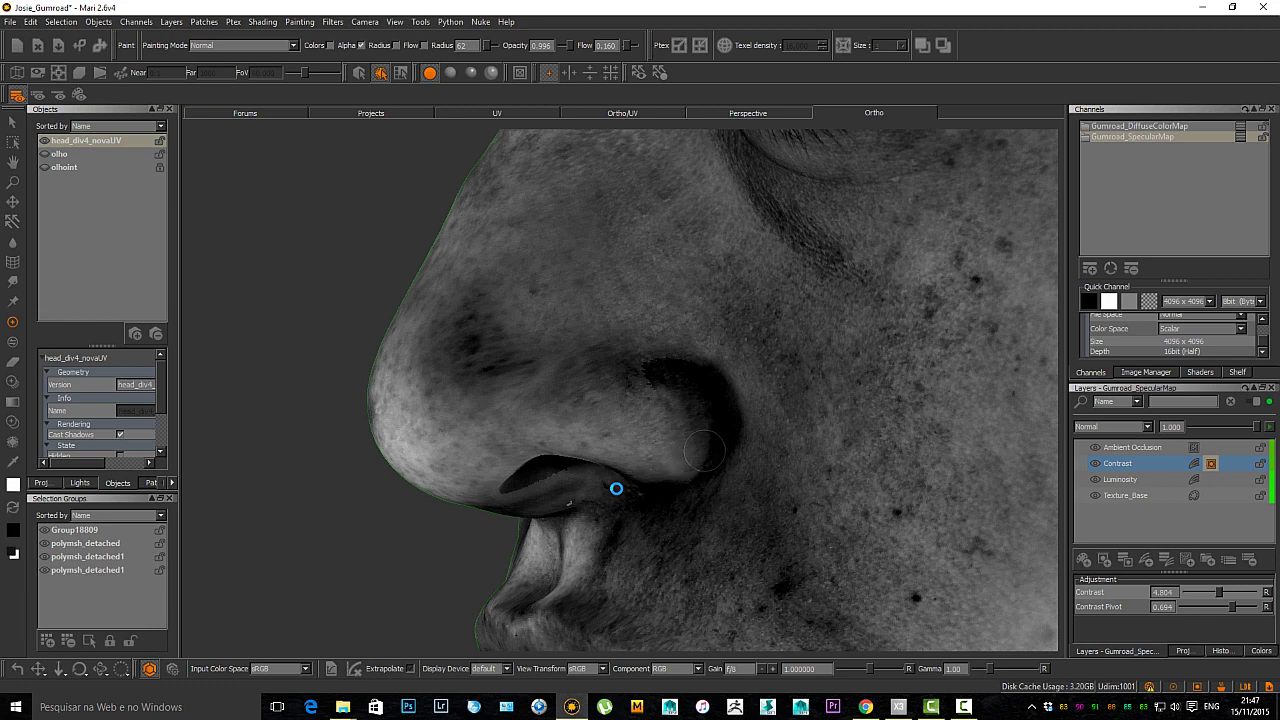
Paint black on the Contrast mask along the crease behind the model's left nostril, switching to white where correction is needed.
key("x")
key("x")
key("x")
key("x")
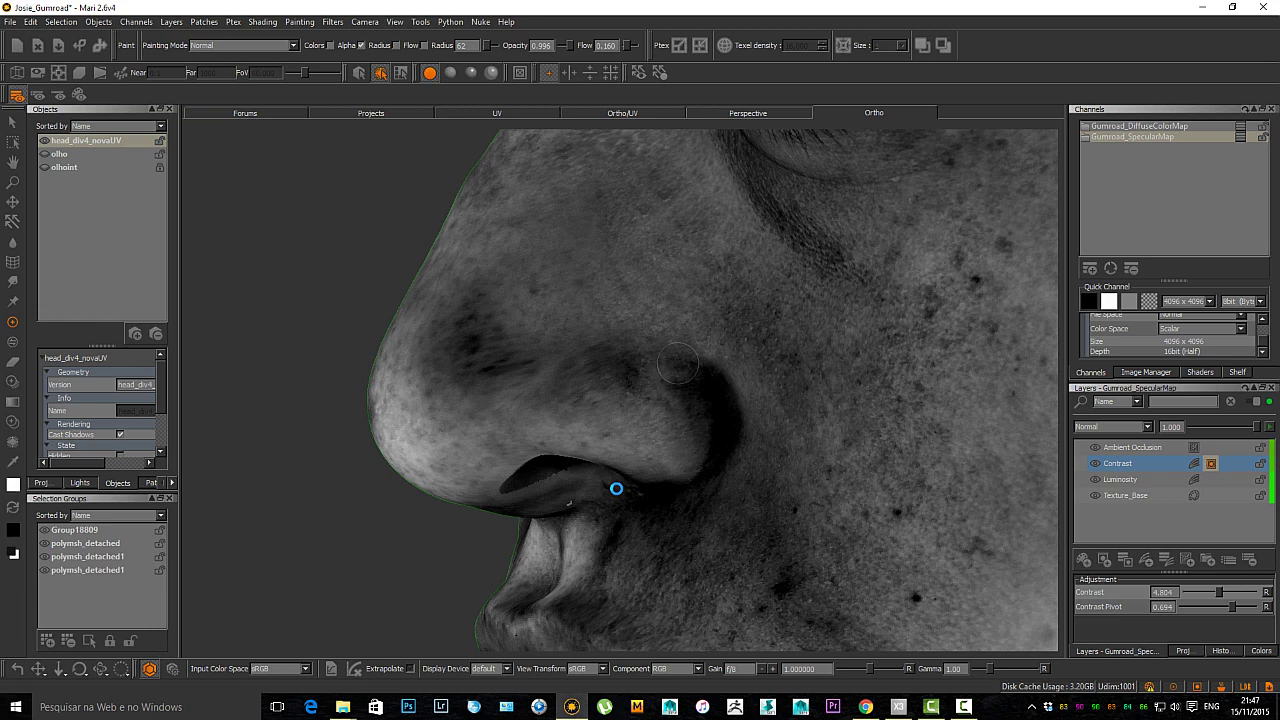
key("x")
mouse_move(688, 373)
left_mouse_down()
mouse_move(713, 385)
mouse_move(721, 435)
left_mouse_up()
key("x")
key("x")
mouse_move(716, 379)
left_mouse_down()
mouse_move(722, 457)
mouse_move(728, 413)
mouse_move(725, 427)
left_mouse_up()
key("x")
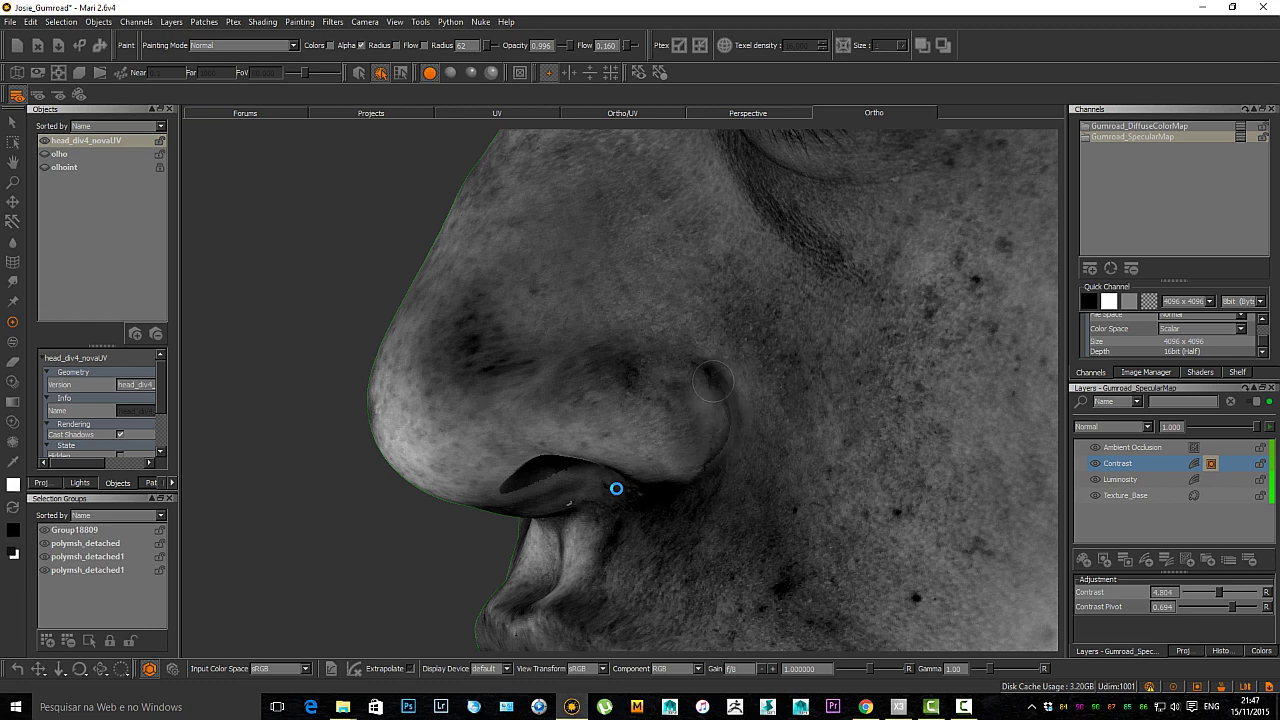
Blend the lower and outer crease of the model's left nostril on the Contrast mask and bake the paint.
mouse_move(712, 380)
left_mouse_down()
mouse_move(724, 425)
mouse_move(710, 460)
left_mouse_up()
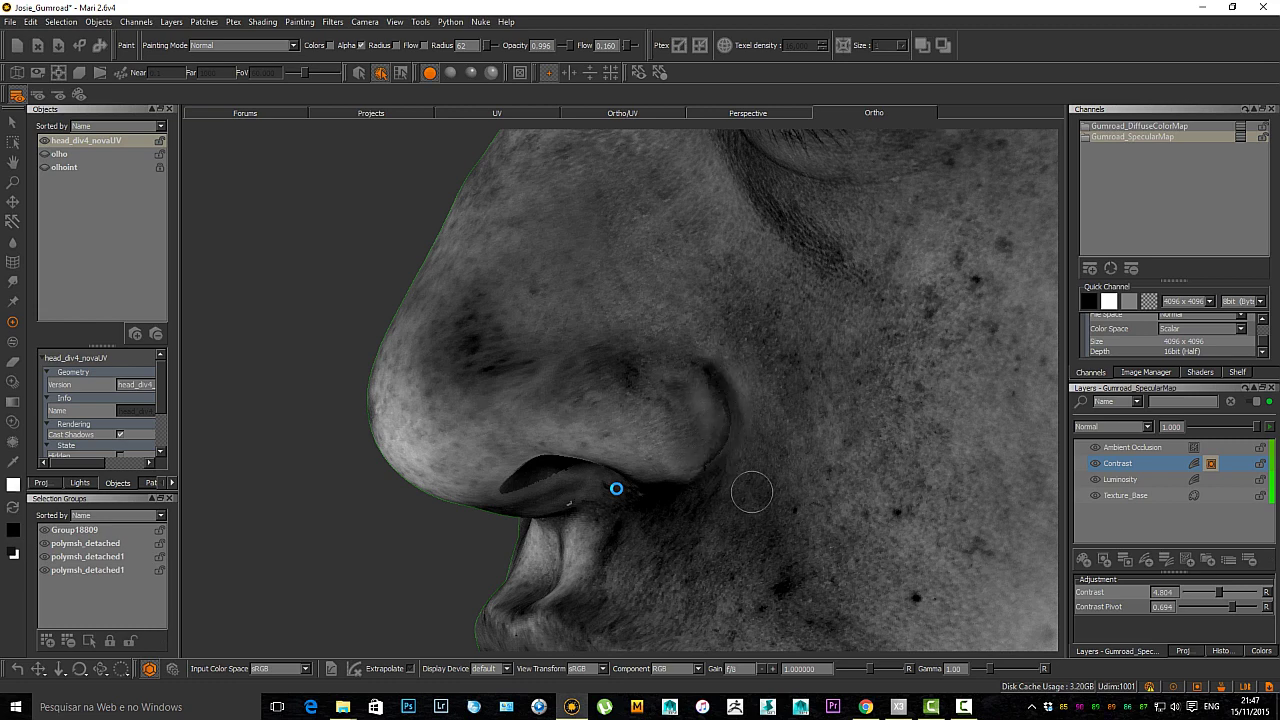
key("x")
key("x")
key("x")
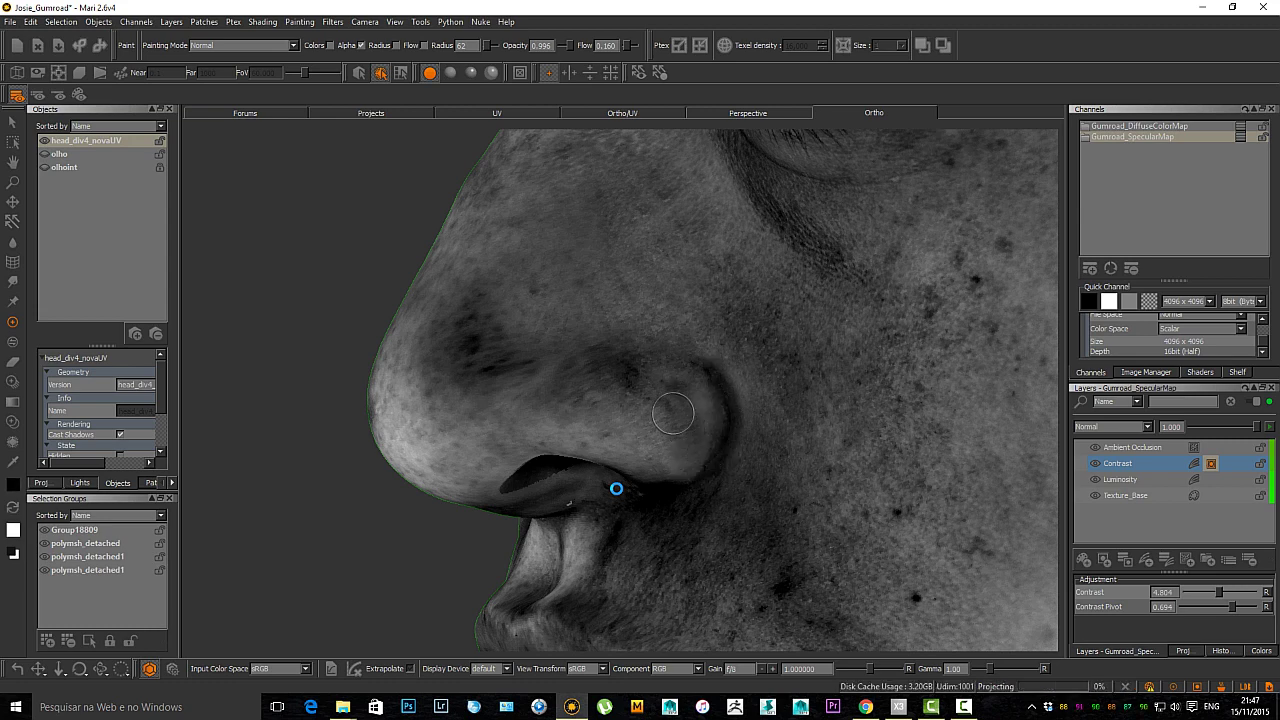
left_click_drag(673, 413, 775, 445, "alt")
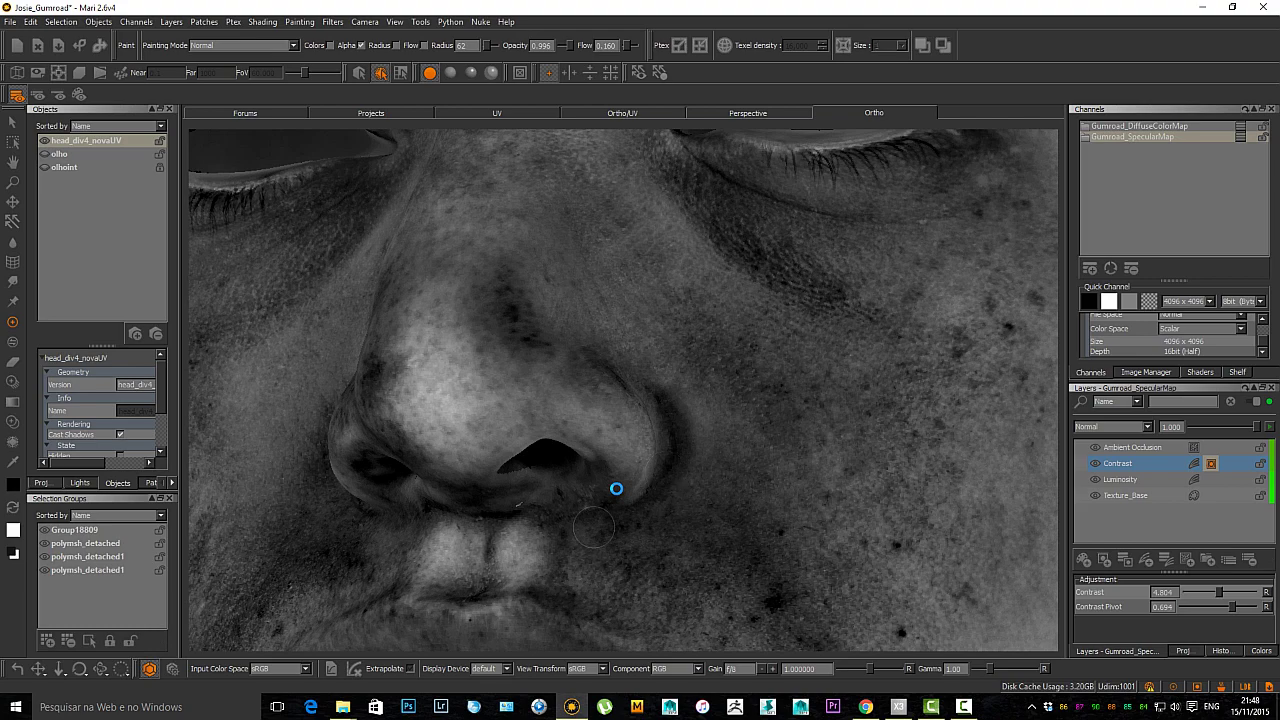
key("b")
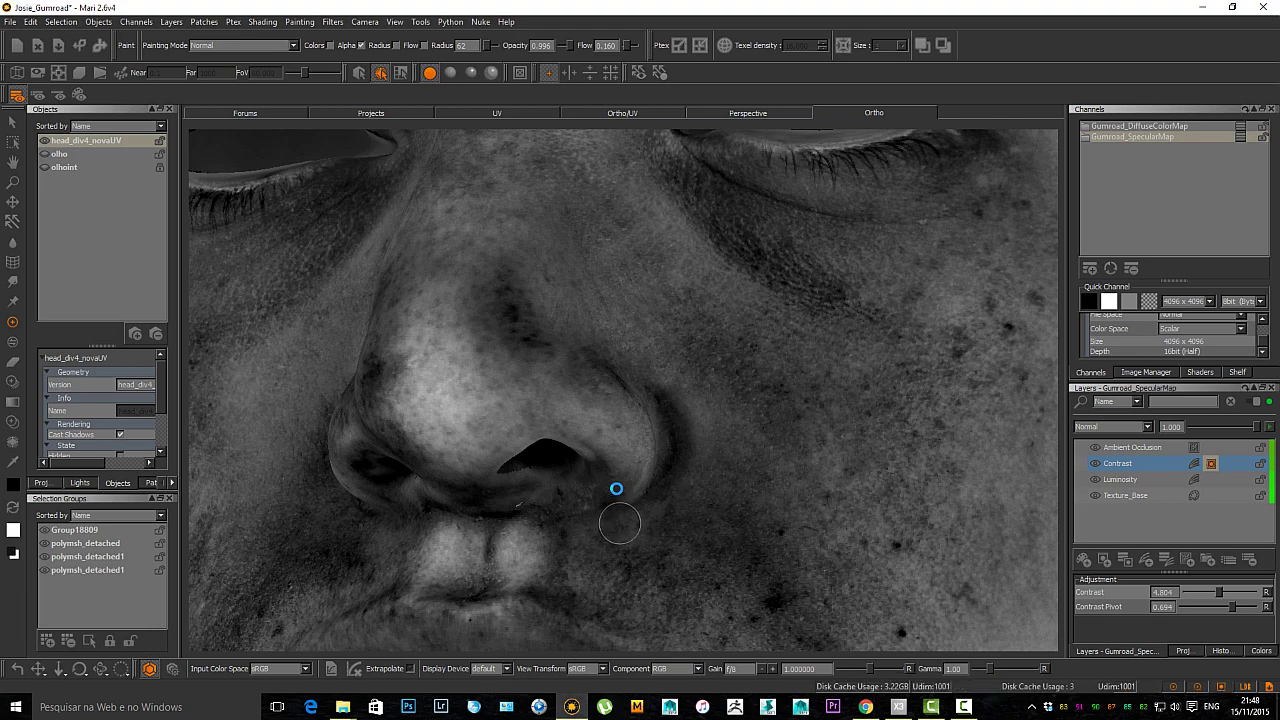
Paint black on the Contrast mask over the philtrum between nose and upper lip and bake the paint.
mouse_move(620, 523)
left_mouse_down("alt")
mouse_move(624, 600)
mouse_move(650, 594)
left_mouse_up("alt")
left_click_drag(523, 525, 537, 496)
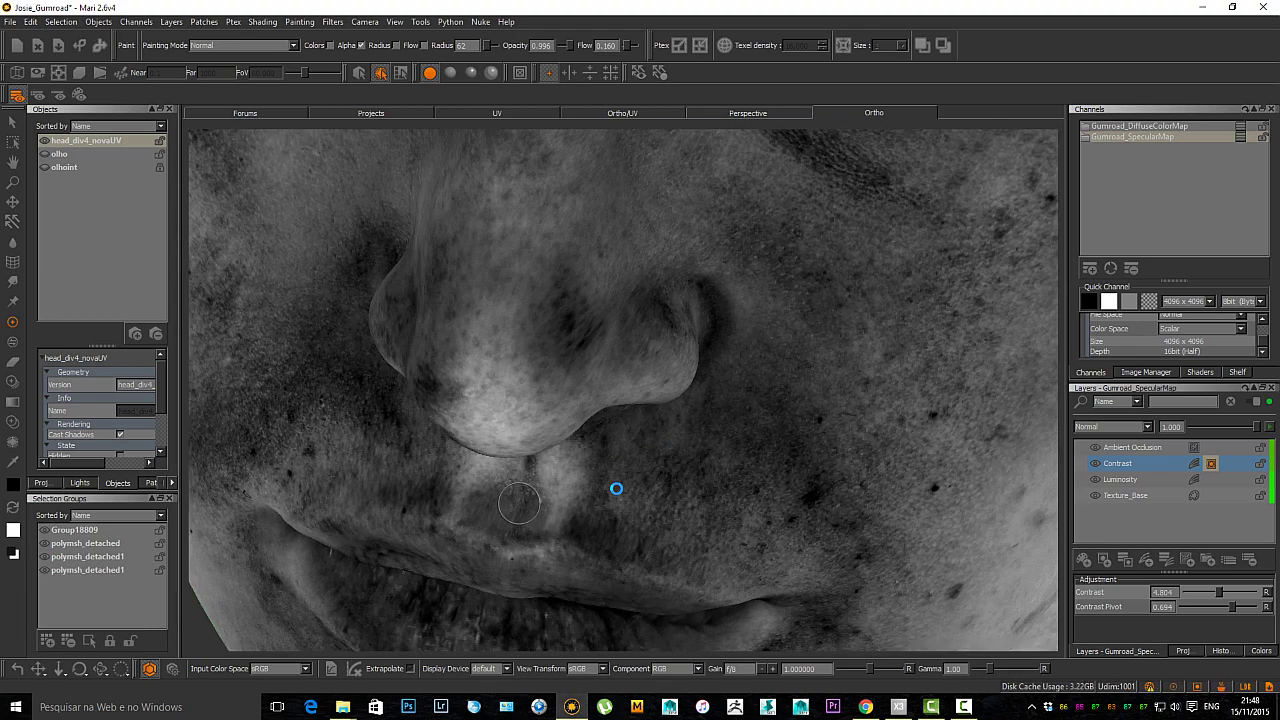
key("b")
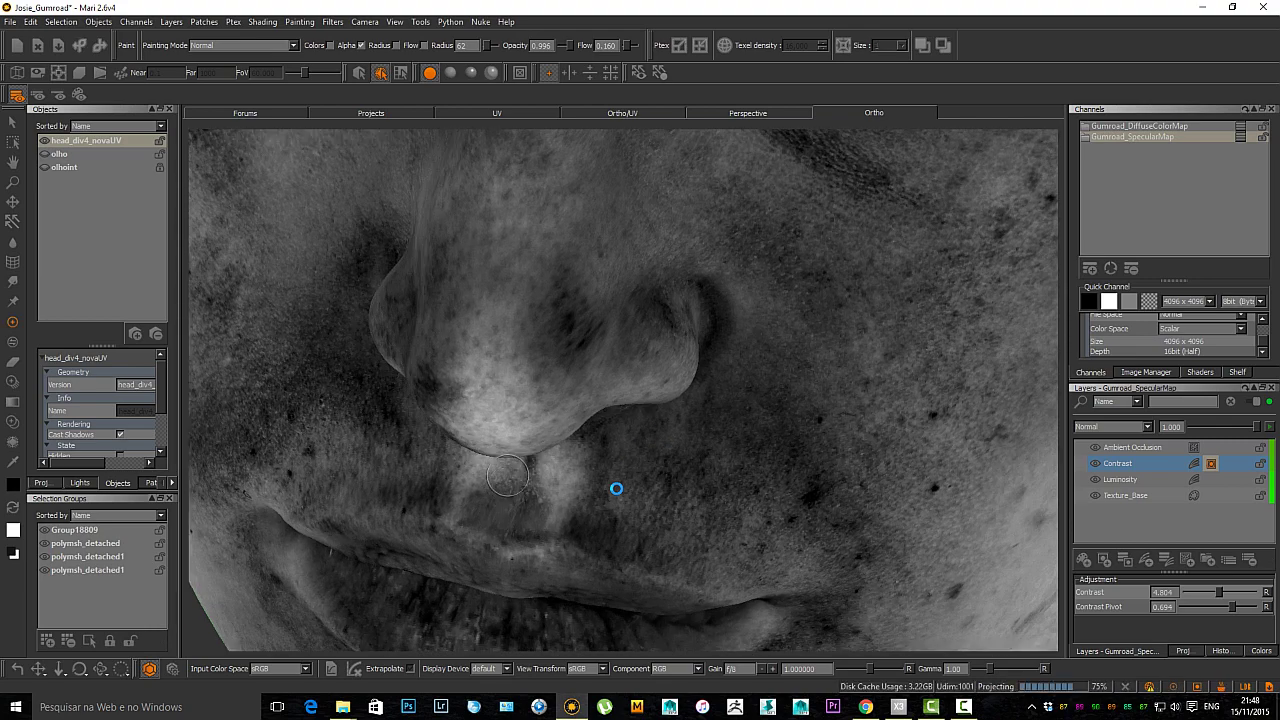
Touch up the Contrast mask on the cheek, then enlarge the brush radius to 106 for the model's right side of the face.
left_click_drag(616, 488, 615, 489, "alt")
right_click_drag(615, 489, 616, 488, "alt")
left_click_drag(616, 488, 616, 488, "alt")
right_click_drag(616, 488, 616, 488, "alt")
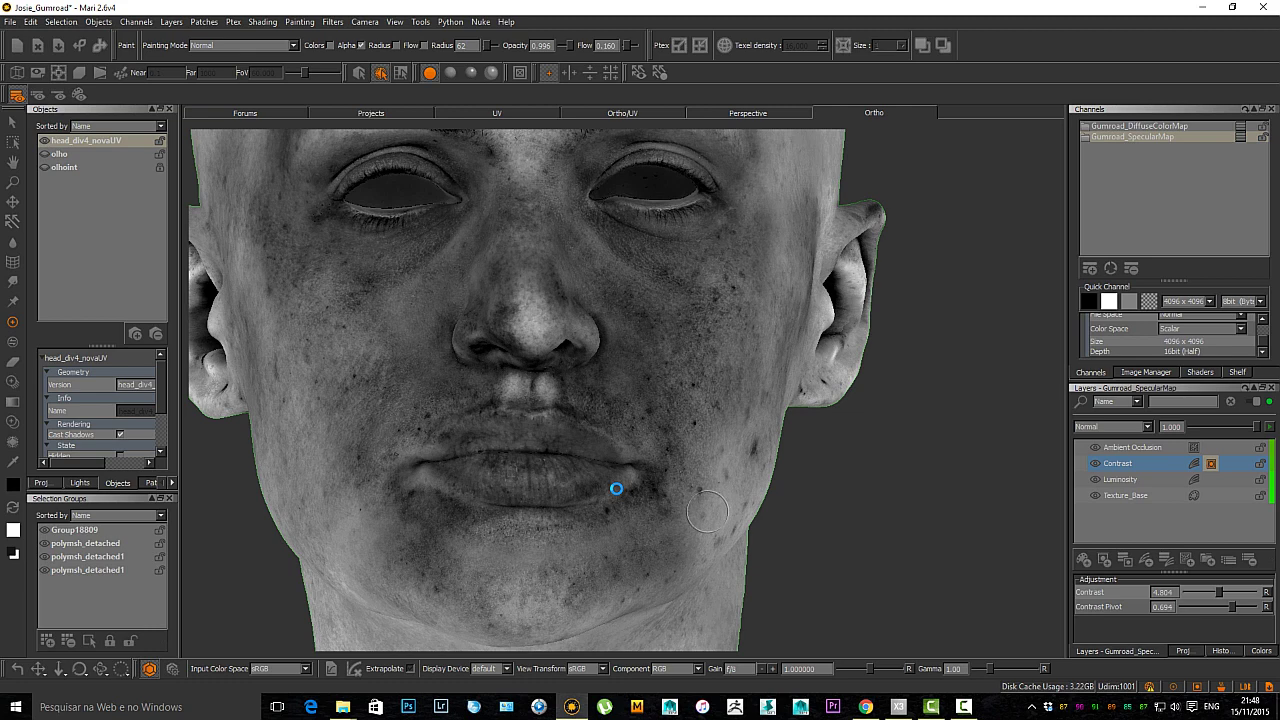
left_click(703, 411)
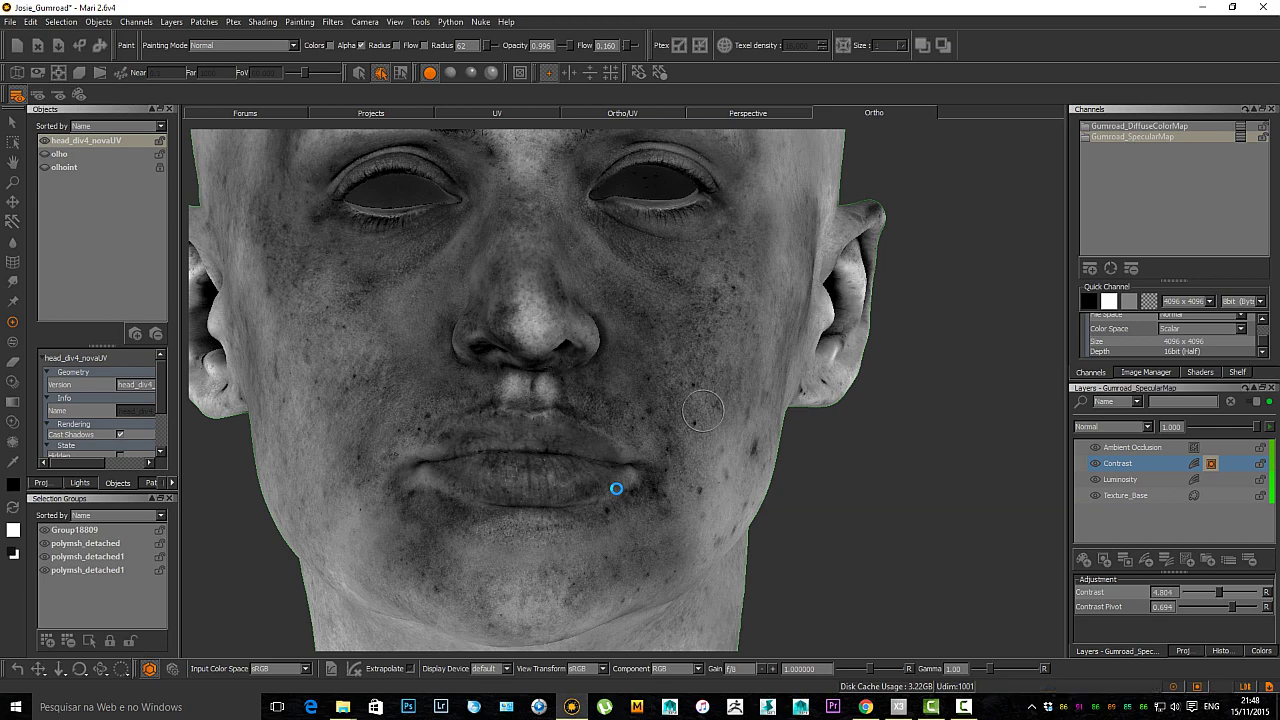
scroll(616, 488, "down", 5)
left_click_drag(616, 488, 725, 488, "alt")
scroll(616, 488, "up", 5)
middle_click_drag(616, 488, 700, 490, "alt")
scroll(616, 488, "down", 3)
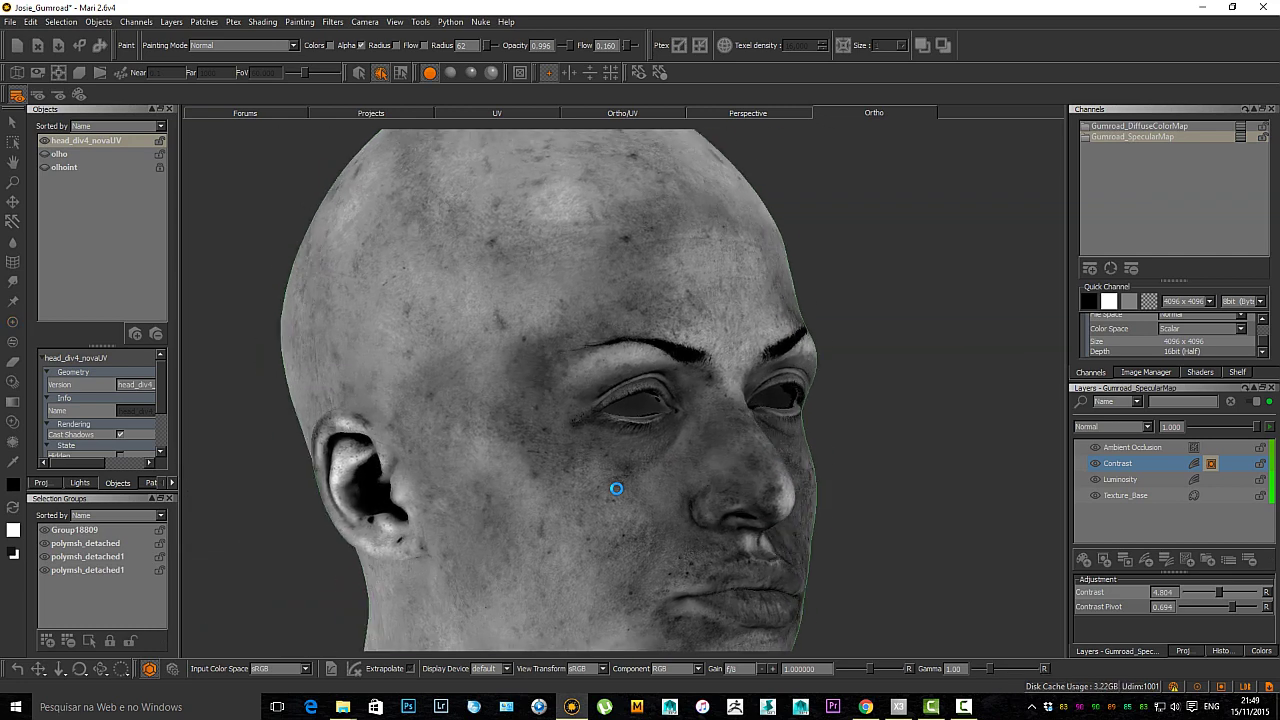
mouse_move(575, 390)
left_mouse_down("alt")
mouse_move(537, 388)
mouse_move(557, 356)
left_mouse_up("alt")
key("r")
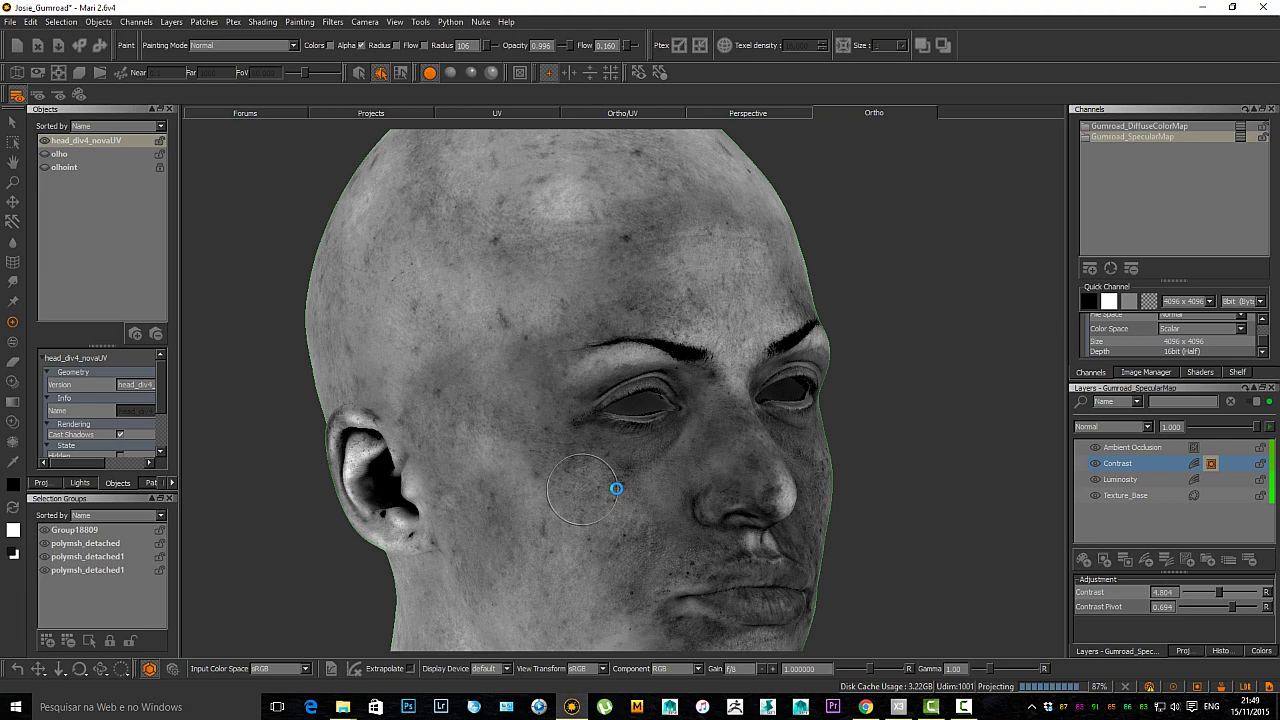
Paint black on the Contrast mask over the model's left side of the face around the eye and bake the paint.
left_click_drag(729, 453, 590, 455, "alt")
middle_click_drag(590, 455, 462, 457, "alt")
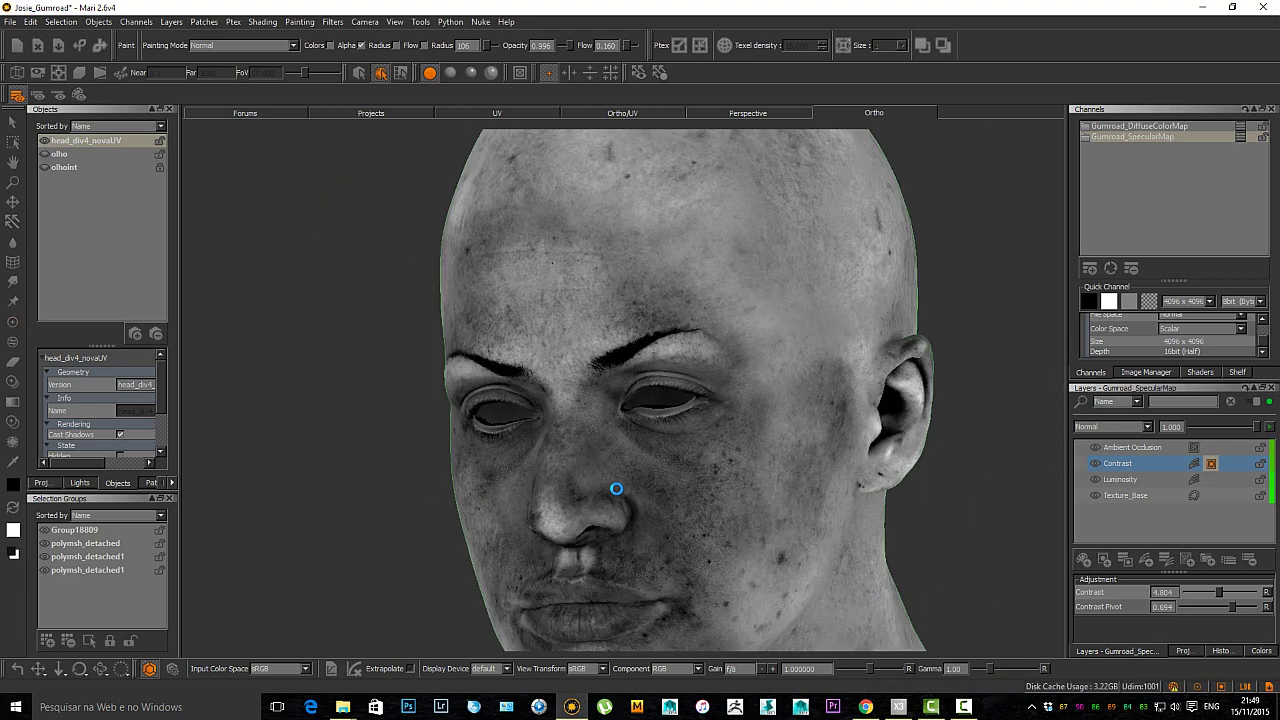
left_click_drag(462, 457, 382, 458, "alt")
middle_click_drag(838, 401, 753, 370, "alt")
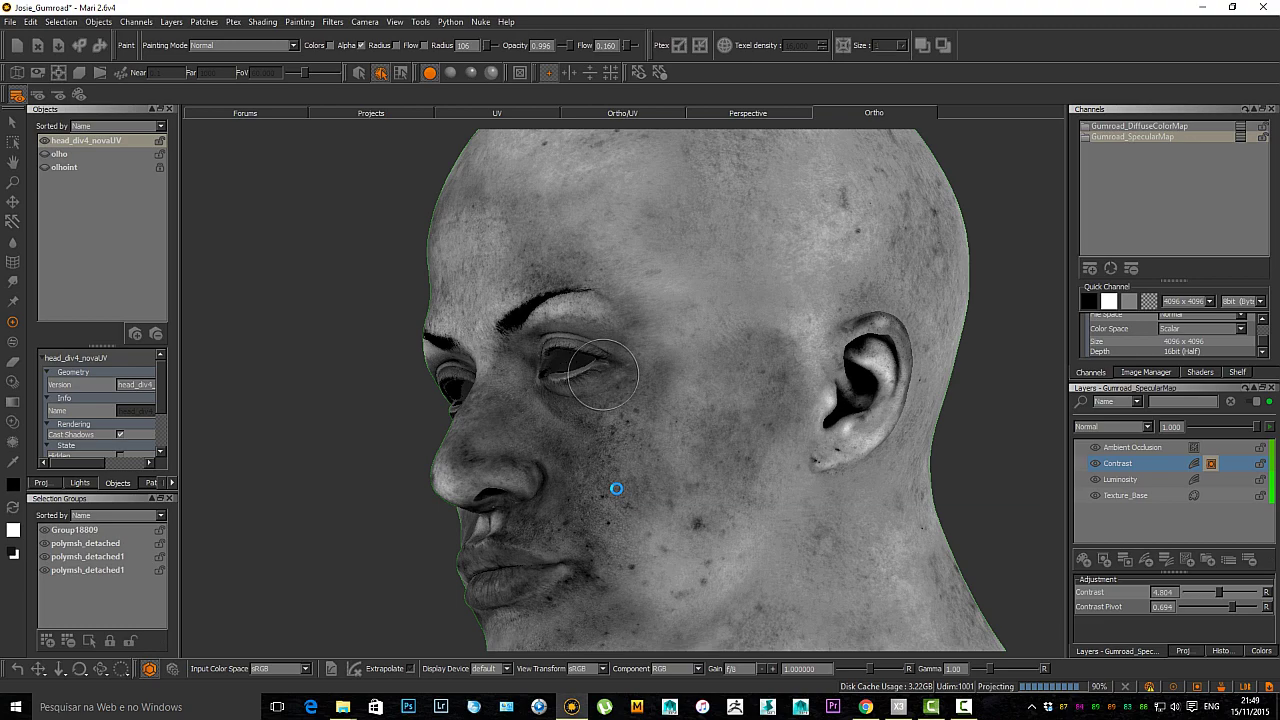
right_click_drag(616, 489, 700, 489, "alt")
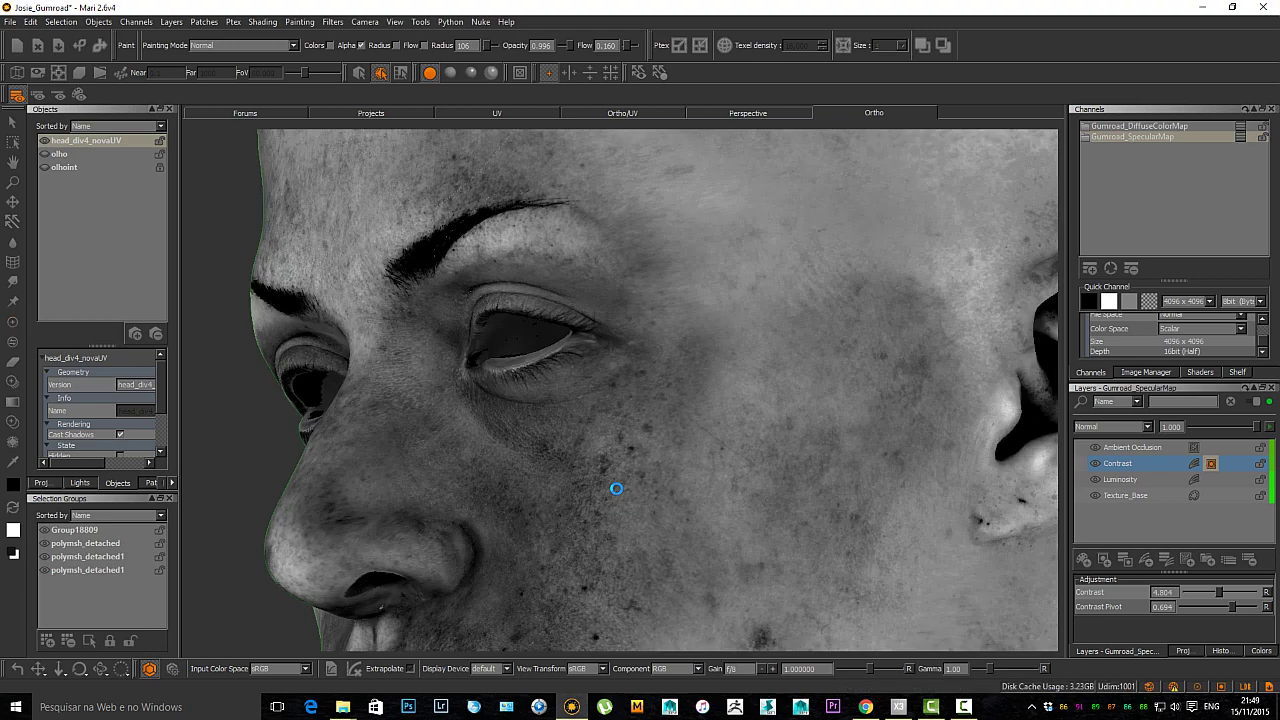
Paint black on the Contrast mask over both eyebrows to bring back their hair detail, baking the paint.
left_click_drag(616, 489, 640, 440, "alt")
right_click_drag(640, 440, 600, 440, "alt")
left_click_drag(616, 488, 616, 488, "alt")
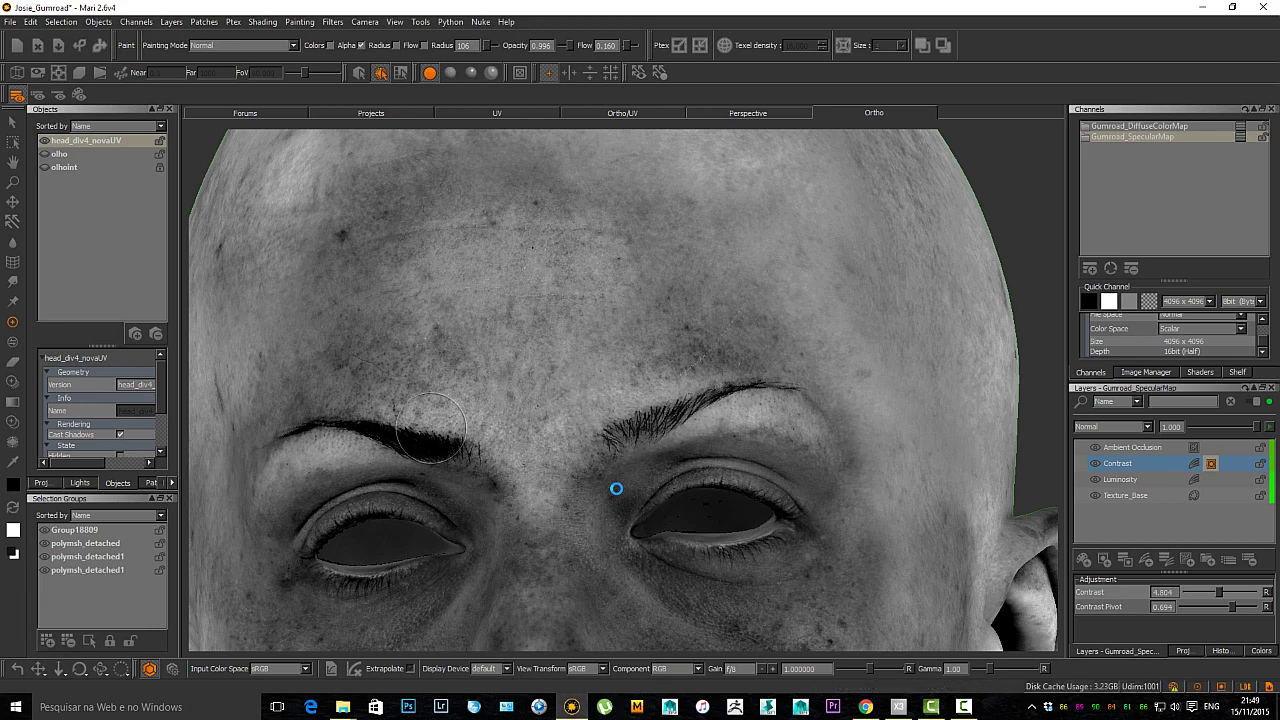
left_click_drag(616, 488, 616, 488, "alt")
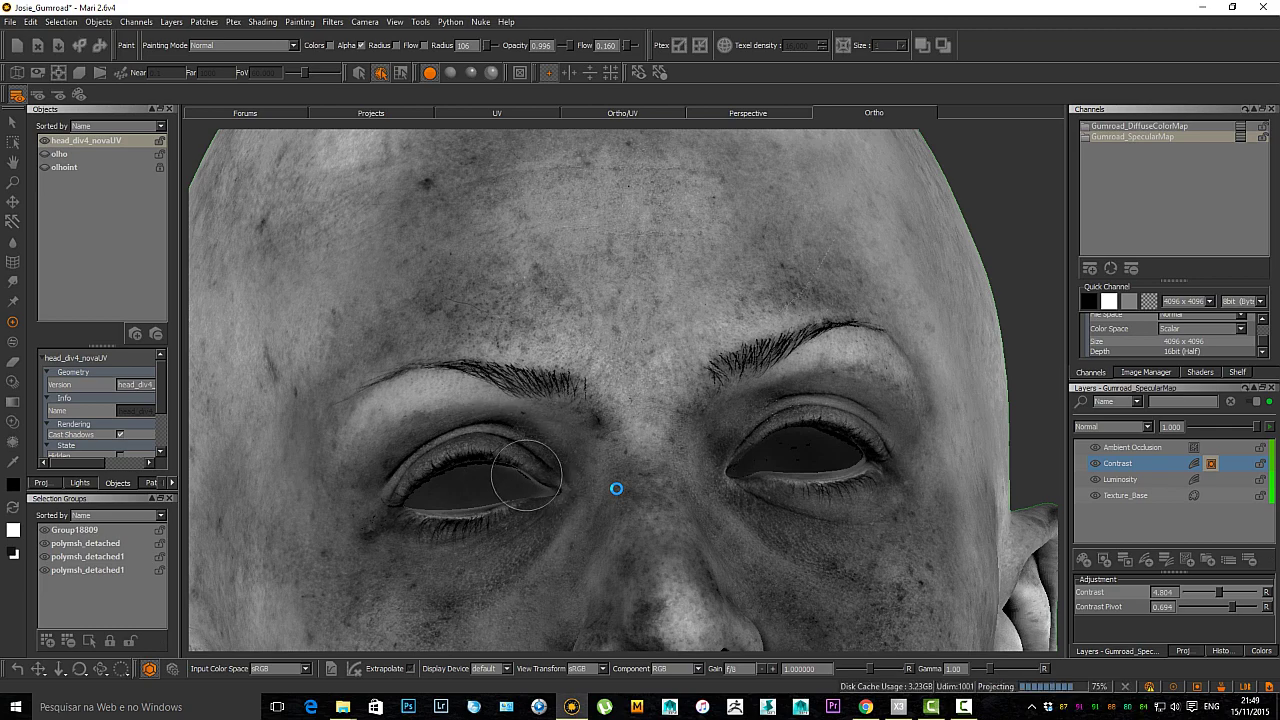
Examine the masked specular map on the whole head from the front and sides, including the ear and neck.
scroll(526, 475, "down", 5)
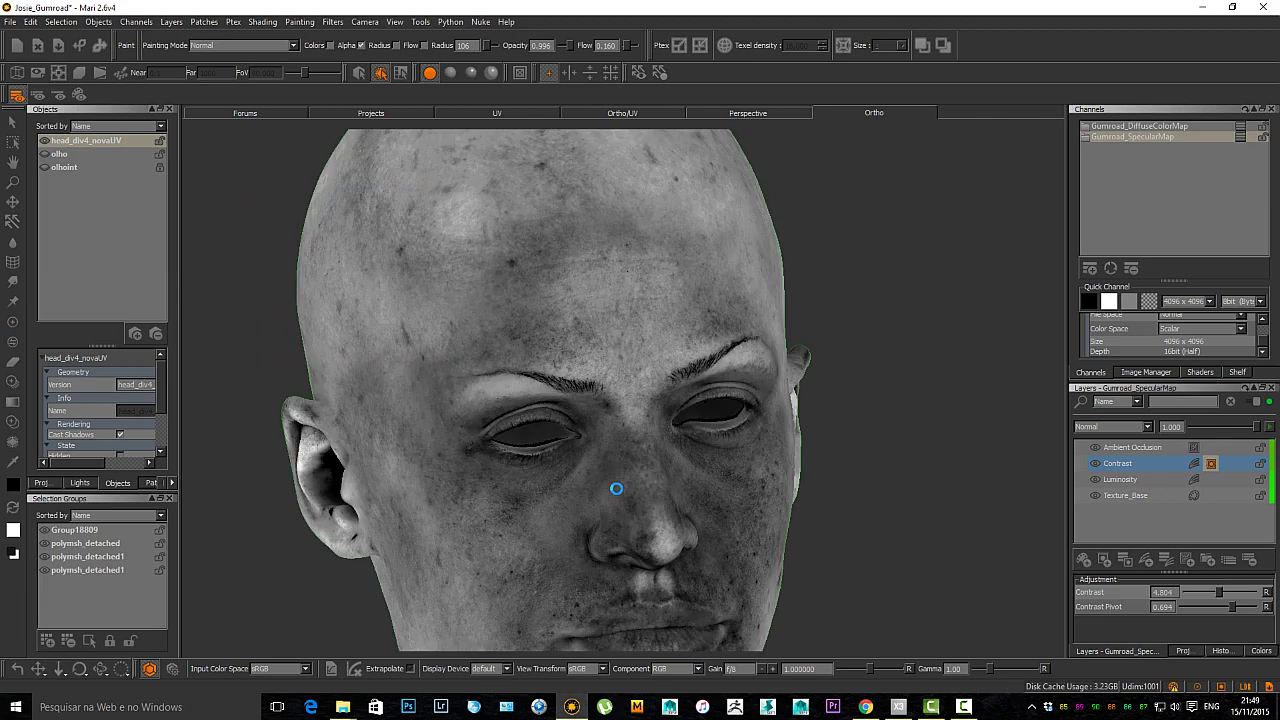
mouse_move(616, 489)
left_mouse_down("alt")
mouse_move(720, 489)
mouse_move(585, 492)
mouse_move(616, 488)
left_mouse_up("alt")
left_click_drag(619, 381, 600, 368, "alt")
scroll(616, 489, "down", 5)
scroll(616, 489, "up", 5)
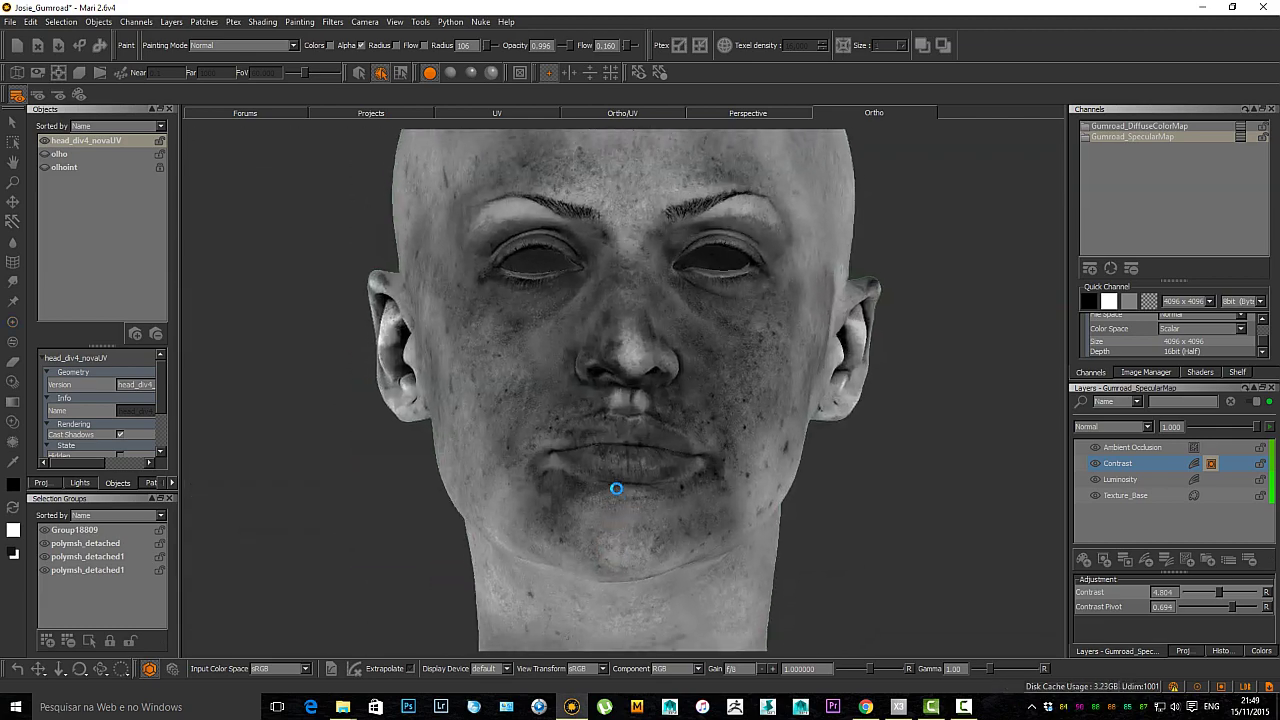
middle_click_drag(620, 345, 604, 391, "alt")
left_click_drag(616, 488, 616, 488, "alt")
middle_click_drag(671, 379, 560, 357, "alt")
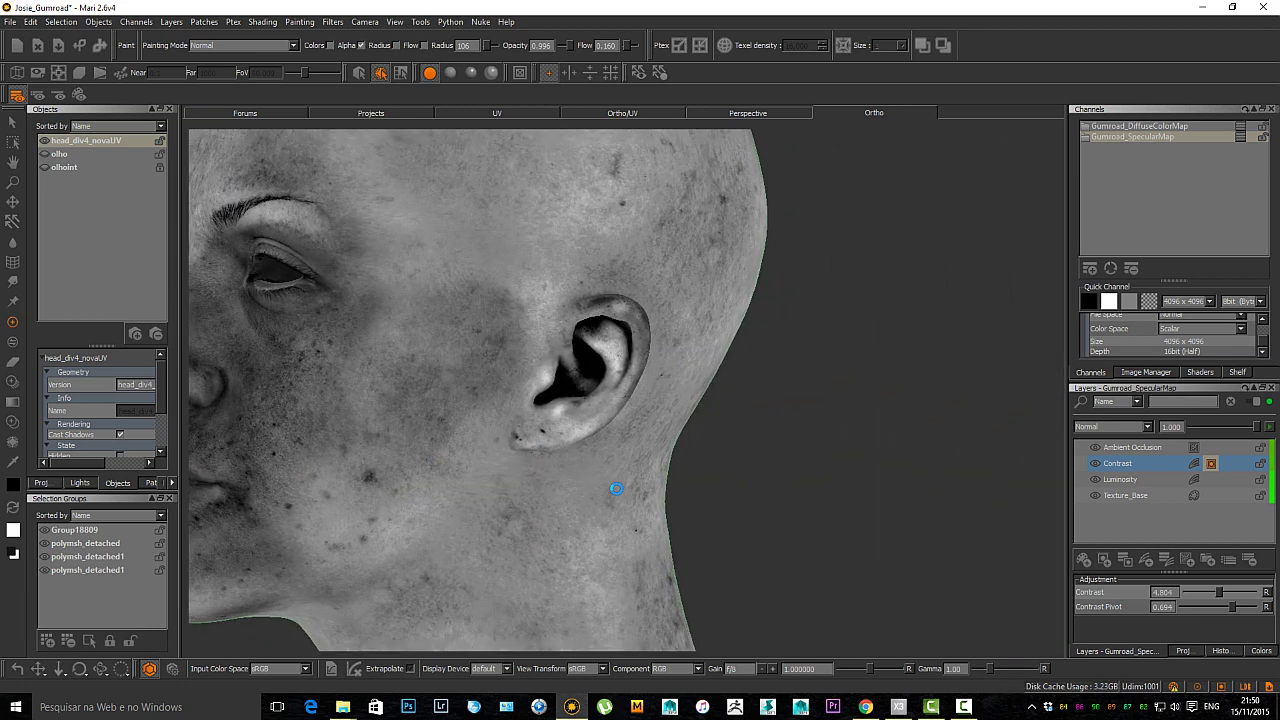
Switch to the combined Ortho/UV view to inspect the specular map on the head and its UV layout together.
key("F11")
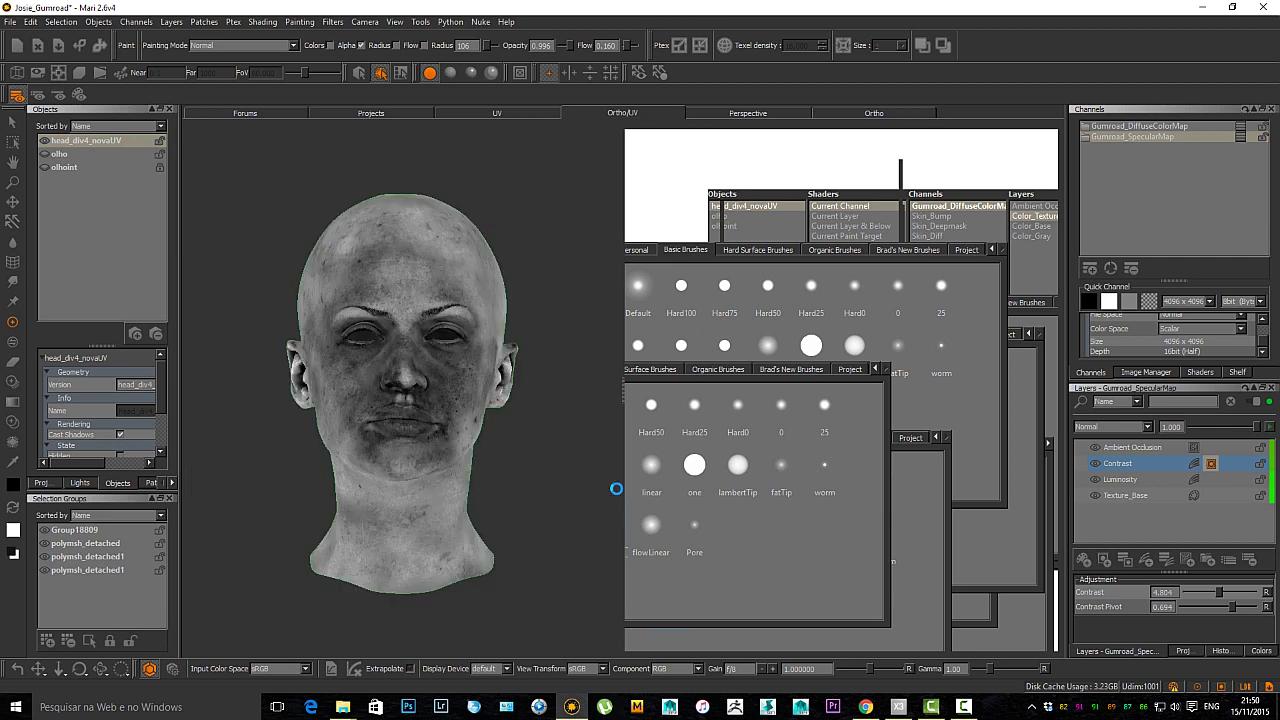
right_click_drag(776, 352, 700, 340, "alt")
middle_click_drag(700, 340, 510, 338, "alt")
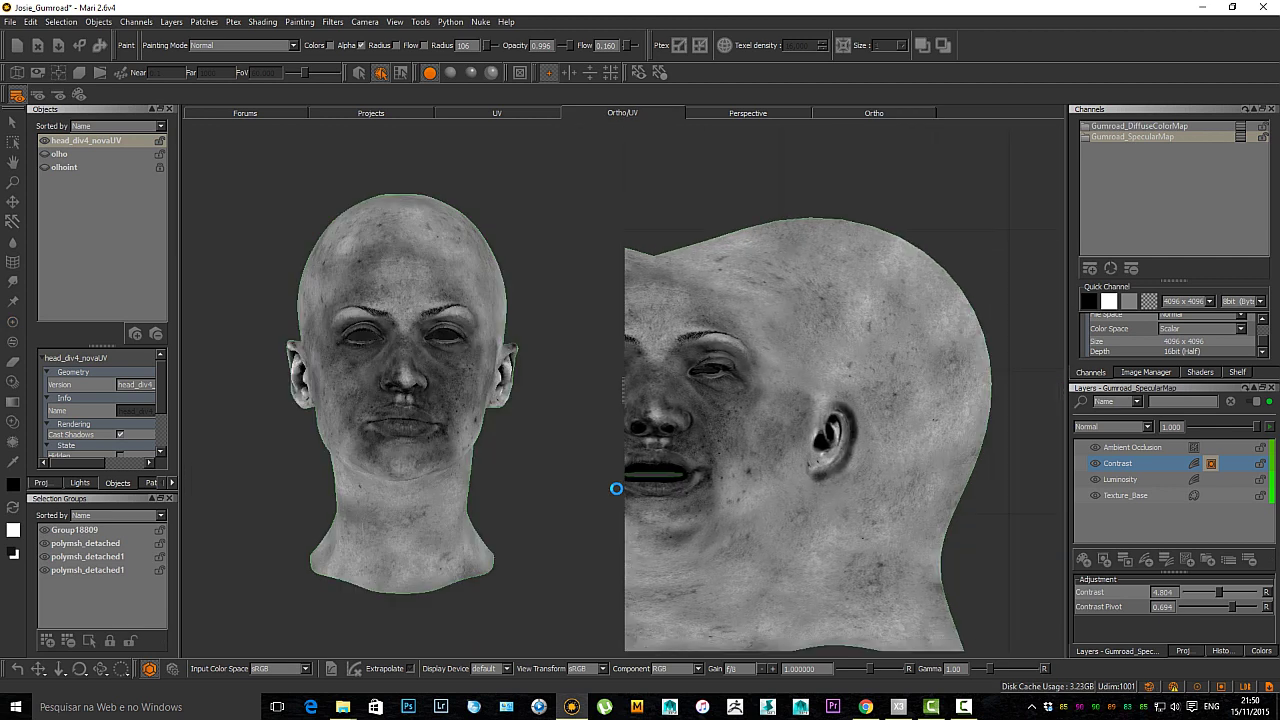
Paint black on the Contrast mask over the dark hollows inside the model's left ear in the UV layout, and bake the paint.
middle_click_drag(833, 440, 768, 403, "alt")
right_click_drag(768, 403, 920, 403, "alt")
middle_click_drag(650, 450, 960, 390, "alt")
right_click_drag(840, 390, 900, 390, "alt")
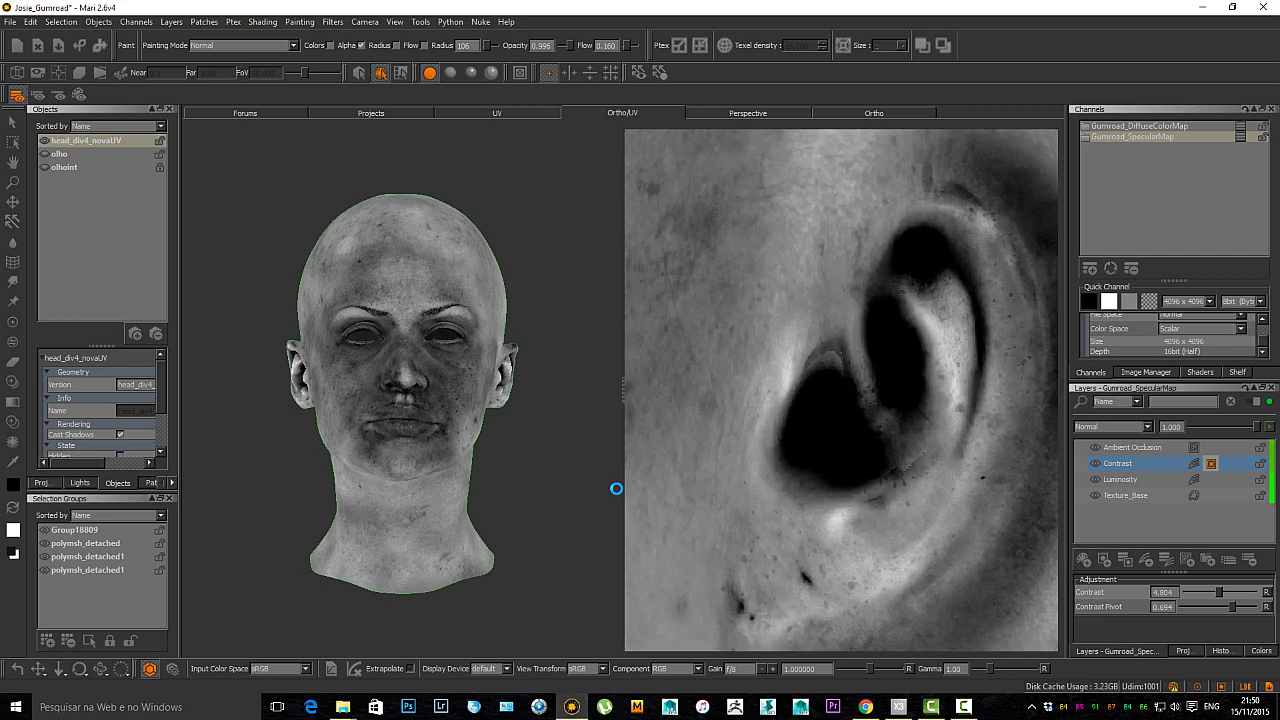
middle_click_drag(776, 401, 744, 361, "alt")
mouse_move(789, 368)
left_mouse_down()
mouse_move(780, 404)
mouse_move(818, 420)
mouse_move(832, 400)
mouse_move(855, 430)
left_mouse_up()
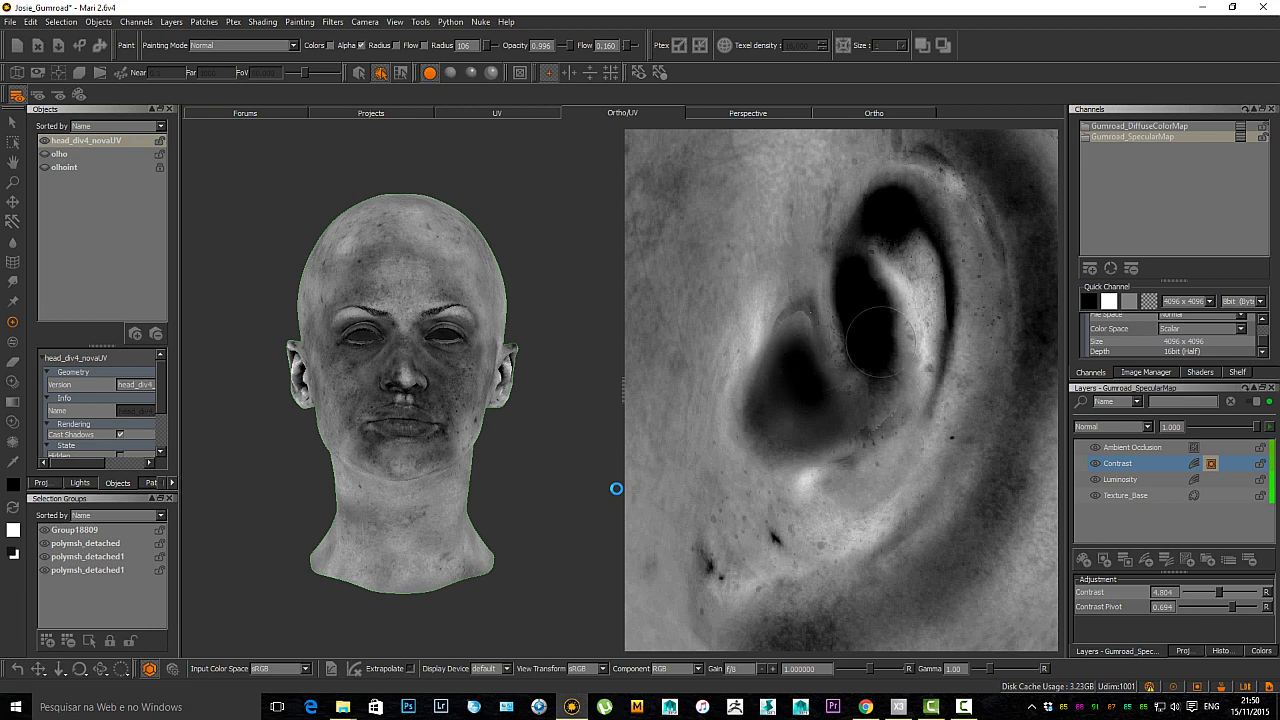
mouse_move(880, 343)
left_mouse_down()
mouse_move(860, 300)
mouse_move(898, 230)
mouse_move(868, 222)
mouse_move(862, 330)
mouse_move(882, 385)
mouse_move(941, 319)
mouse_move(939, 228)
mouse_move(885, 205)
mouse_move(834, 400)
mouse_move(800, 380)
mouse_move(817, 396)
left_mouse_up()
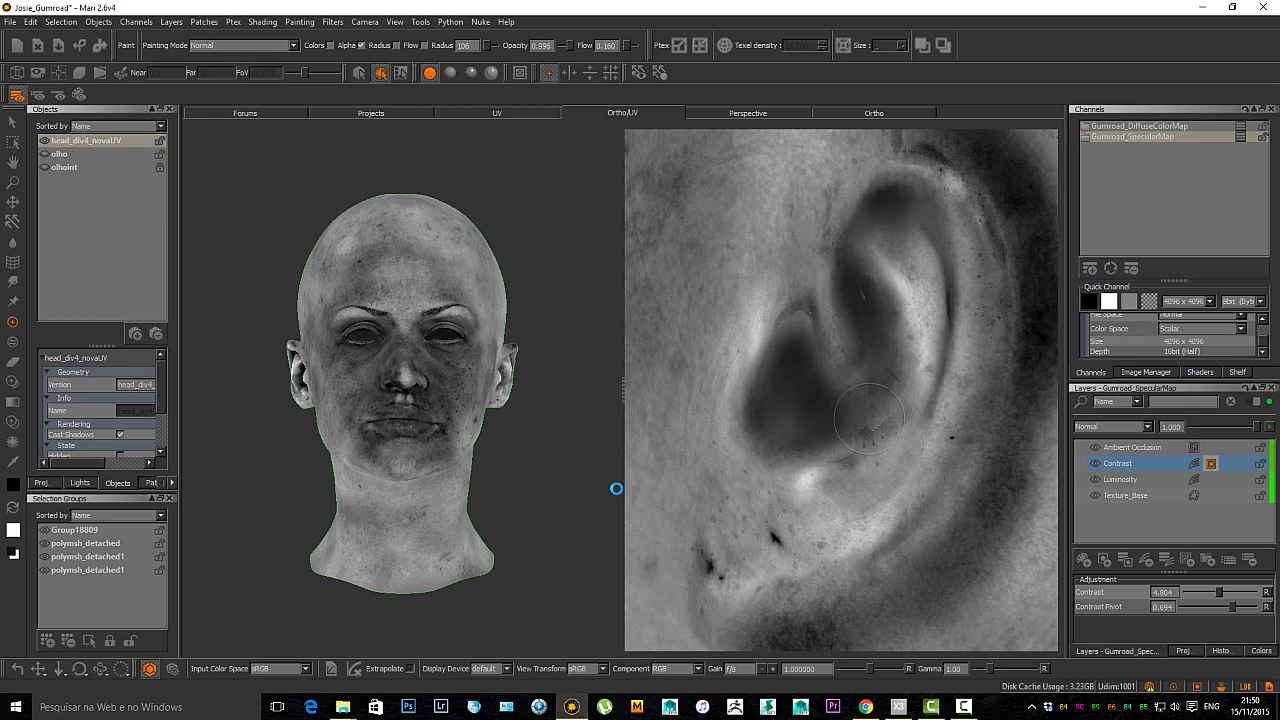
left_click_drag(878, 432, 865, 440)
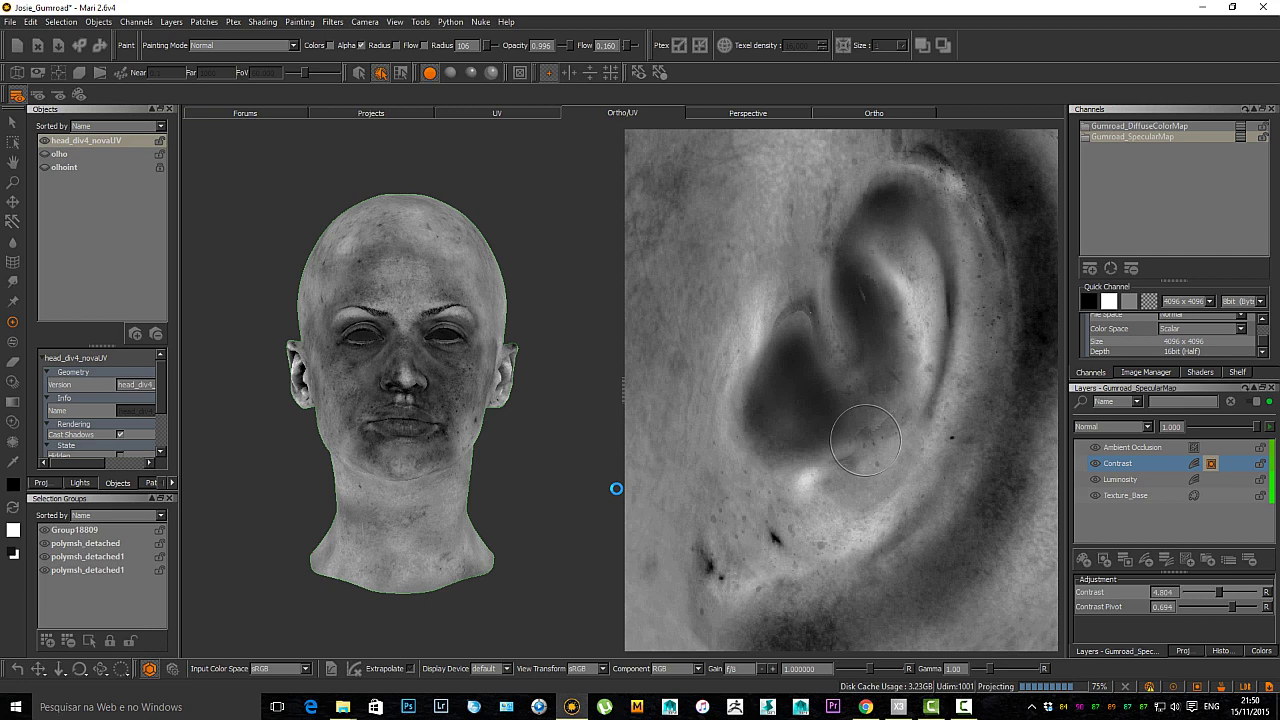
Paint black on the Contrast mask along the outer rim and dark edge of the same ear in the UV layout.
middle_click_drag(922, 322, 758, 440, "alt")
mouse_move(798, 255)
left_mouse_down()
mouse_move(856, 310)
mouse_move(867, 478)
mouse_move(883, 350)
left_mouse_up()
mouse_move(864, 401)
left_mouse_down()
mouse_move(761, 269)
mouse_move(872, 474)
left_mouse_up()
mouse_move(855, 557)
left_mouse_down()
mouse_move(880, 480)
mouse_move(847, 446)
left_mouse_up()
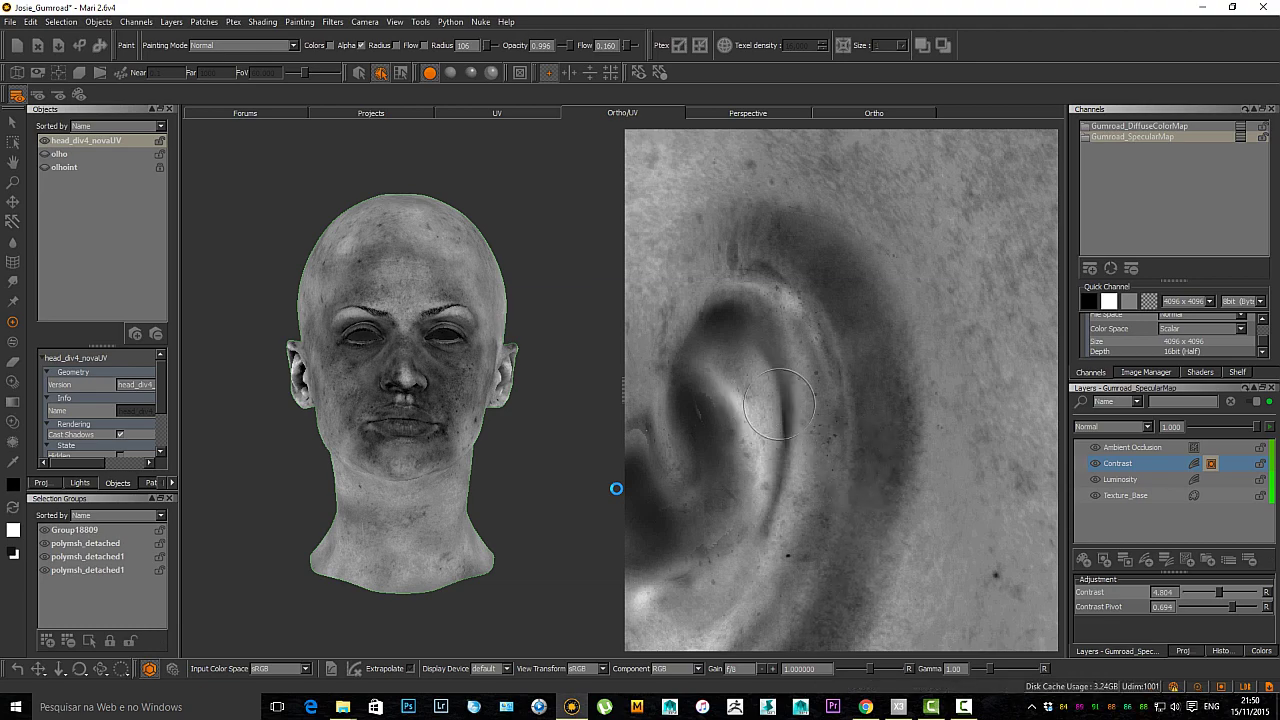
Paint black on the Contrast mask over the dark hollows inside the opposite ear in the UV layout.
middle_click_drag(847, 446, 1045, 446, "alt")
right_click_drag(900, 446, 760, 446, "alt")
middle_click_drag(757, 373, 957, 336, "alt")
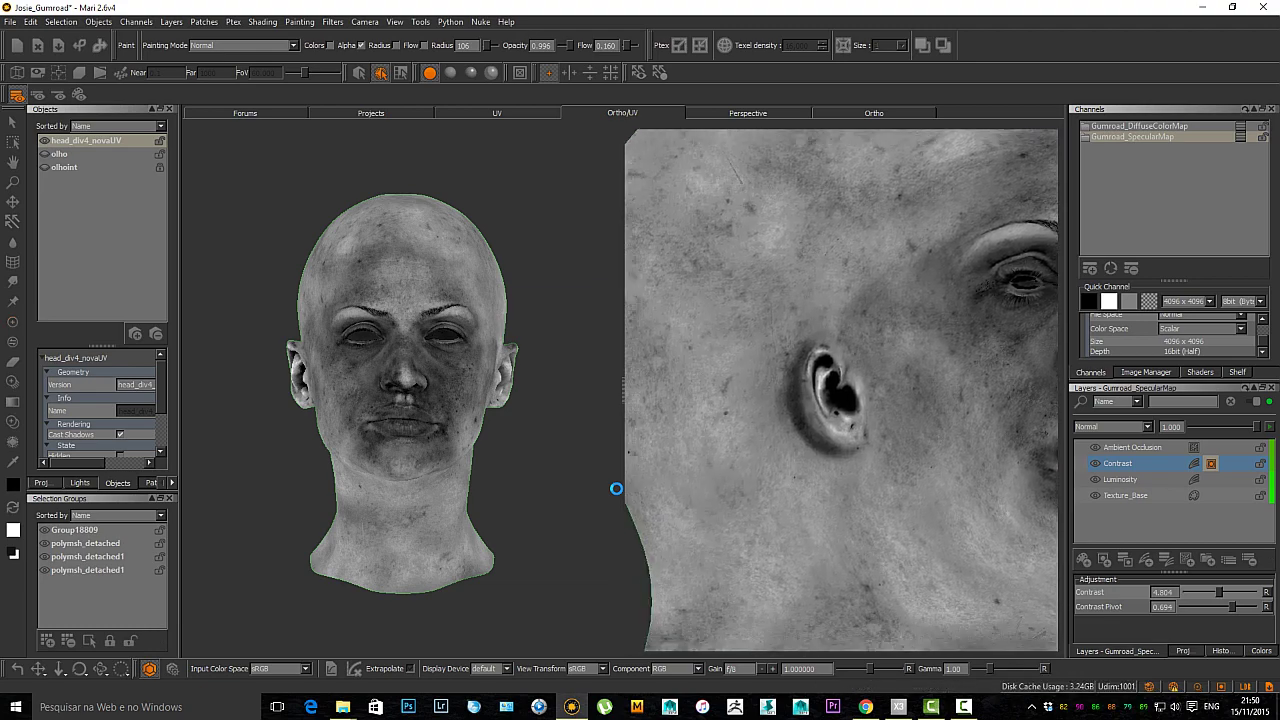
right_click_drag(793, 380, 837, 417, "alt")
mouse_move(877, 383)
left_mouse_down()
mouse_move(872, 425)
mouse_move(811, 396)
mouse_move(875, 425)
mouse_move(870, 405)
mouse_move(807, 431)
mouse_move(780, 385)
mouse_move(812, 315)
mouse_move(785, 330)
mouse_move(755, 245)
mouse_move(735, 255)
mouse_move(717, 315)
mouse_move(718, 219)
left_mouse_up()
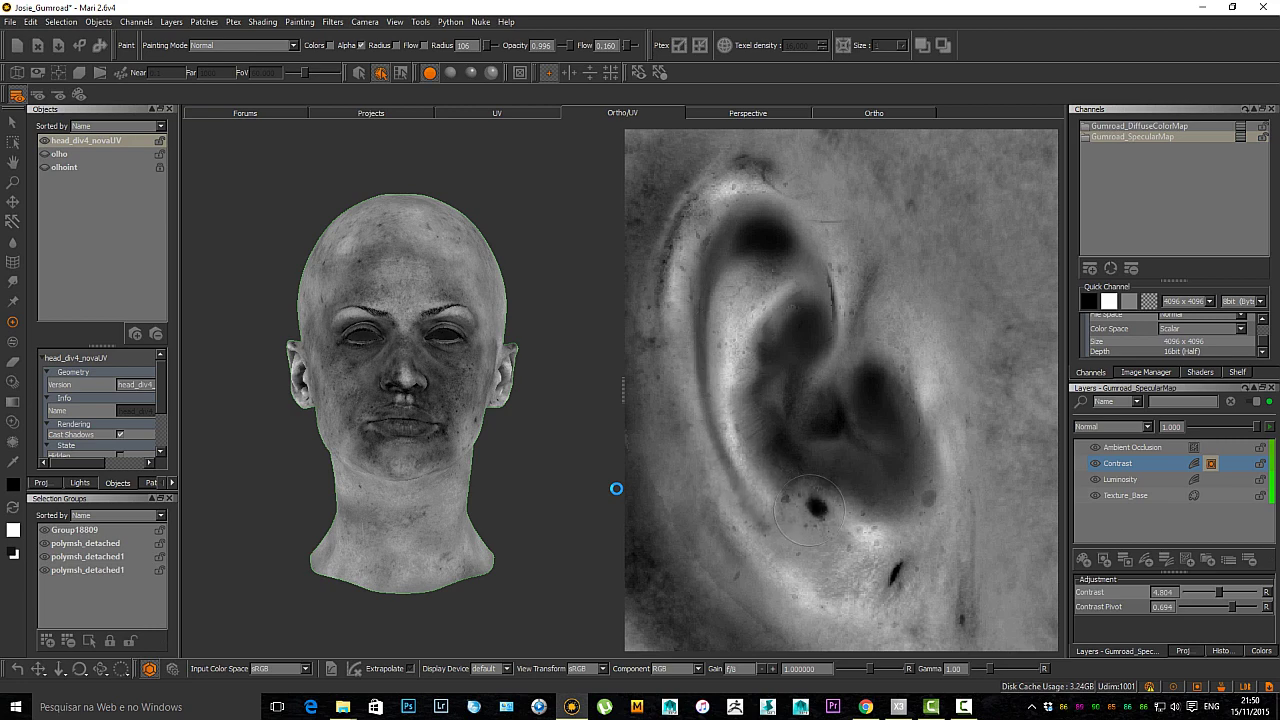
Paint black on the Contrast mask over the dark spots on that ear's lobe and bake the paint.
left_click_drag(809, 508, 828, 511)
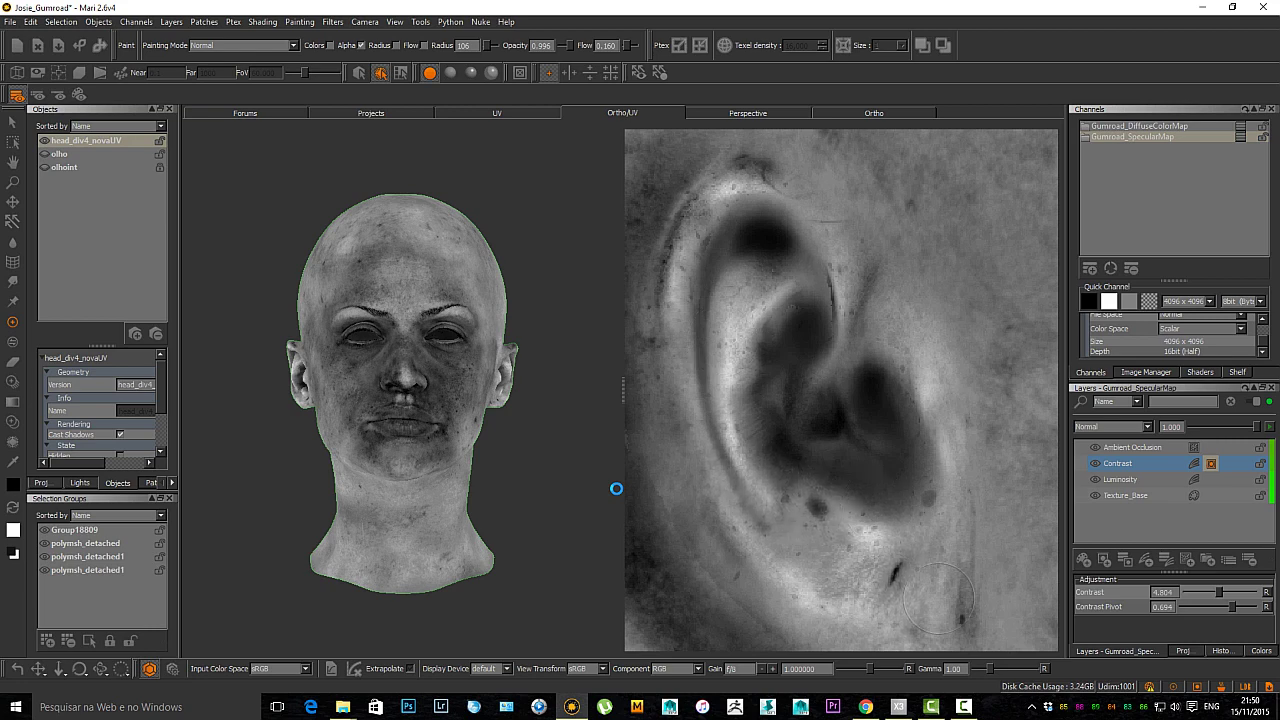
left_click_drag(857, 563, 862, 532)
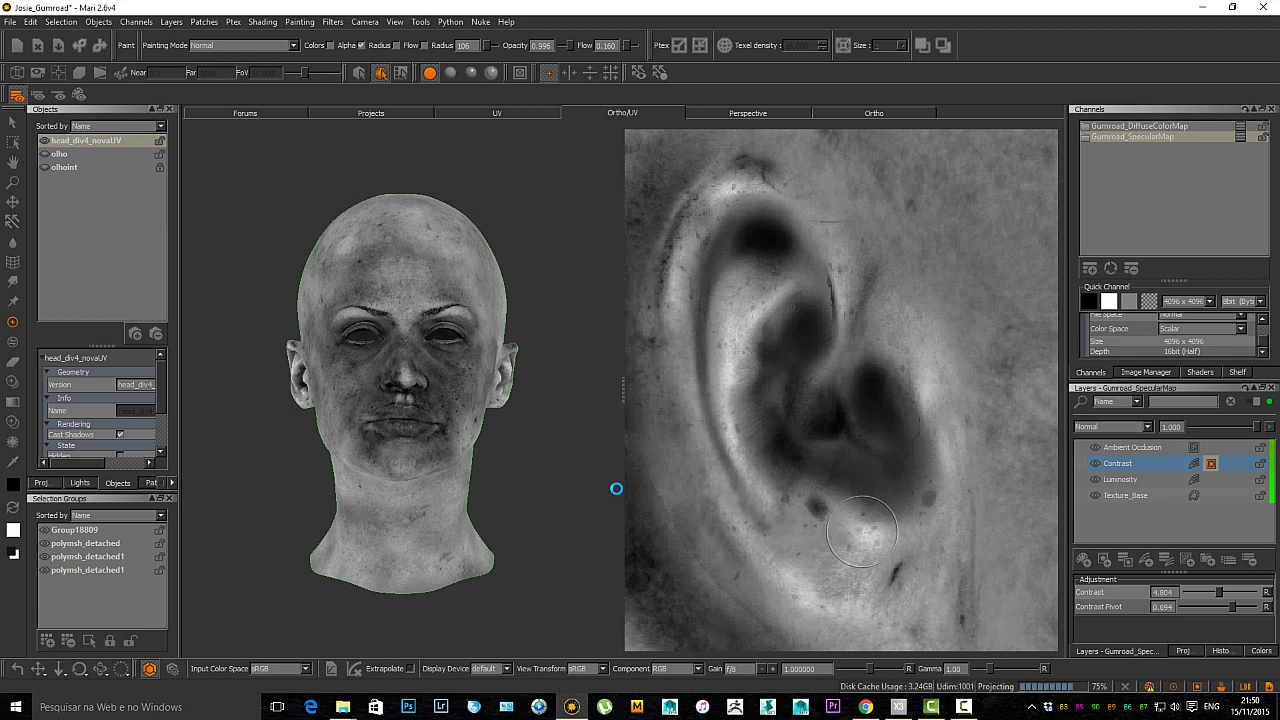
scroll(907, 421, "down", 5)
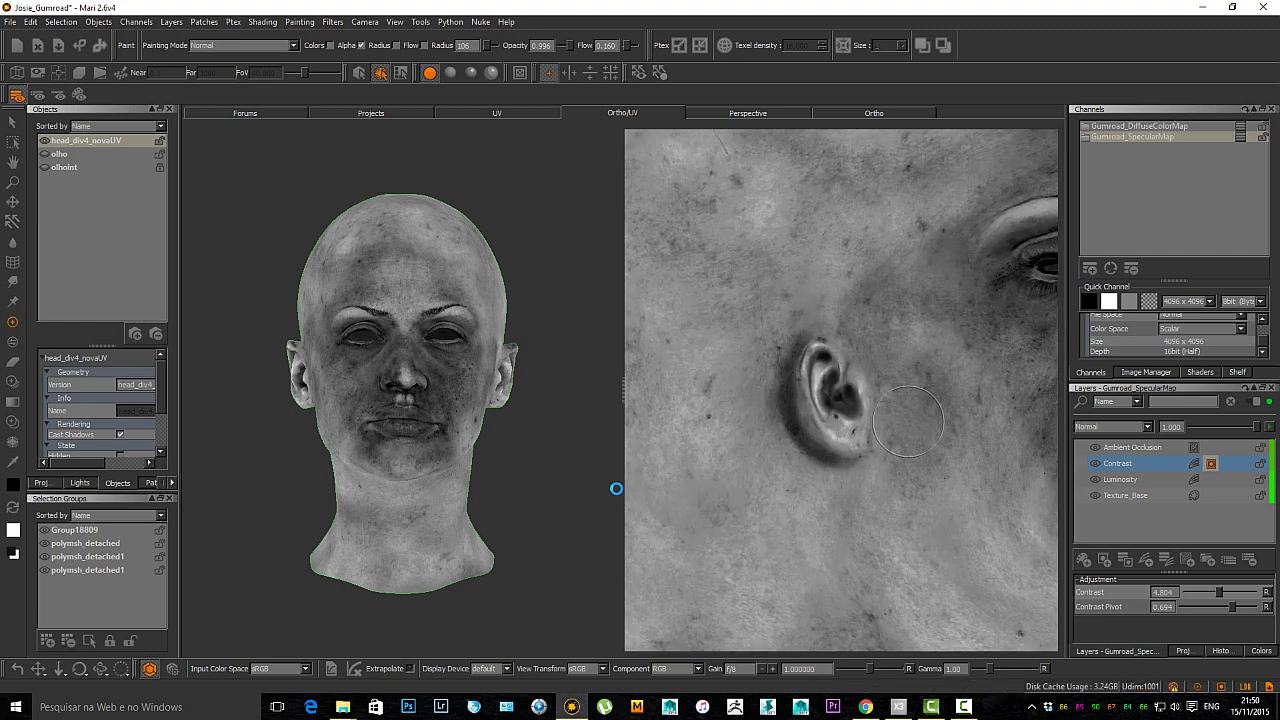
Touch up the Contrast mask with black around the nose and upper lip in the UV layout and bake the paint.
right_click_drag(908, 421, 870, 410, "alt")
middle_click_drag(960, 400, 740, 400, "alt")
mouse_move(750, 398)
right_mouse_down("alt")
mouse_move(862, 398)
mouse_move(830, 340)
mouse_move(790, 335)
right_mouse_up("alt")
middle_click_drag(665, 325, 781, 345, "alt")
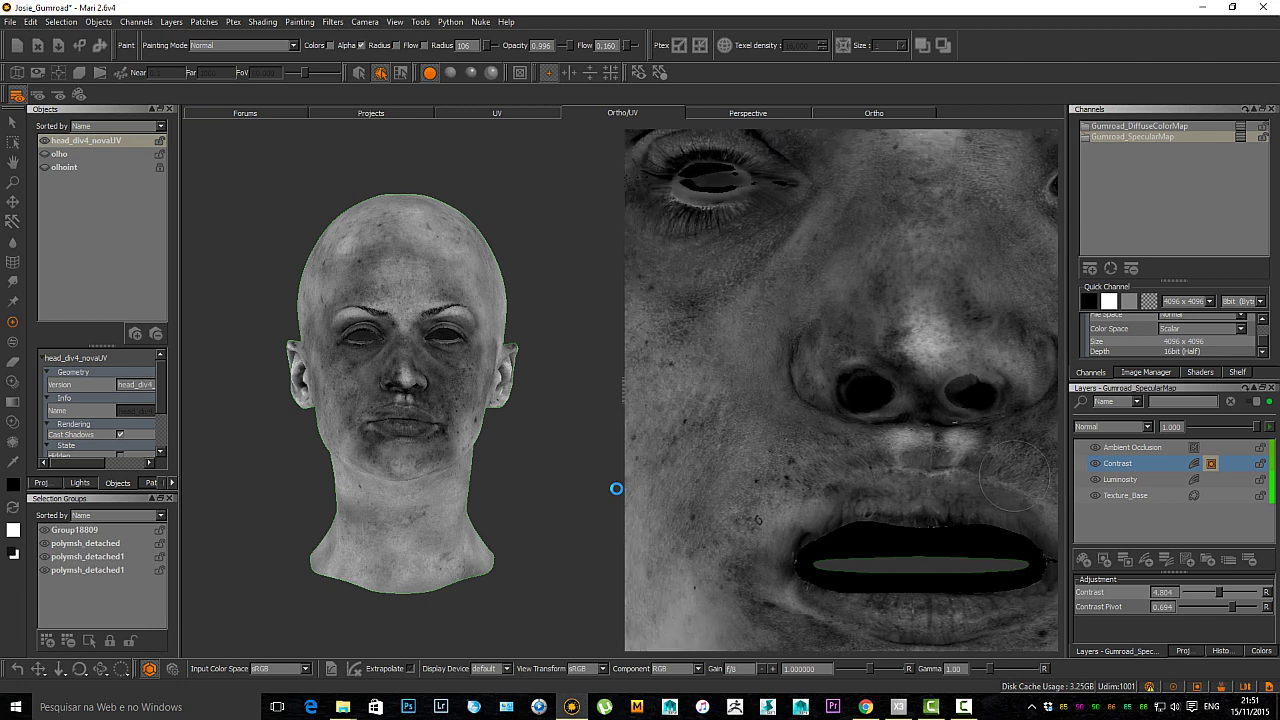
key("b")
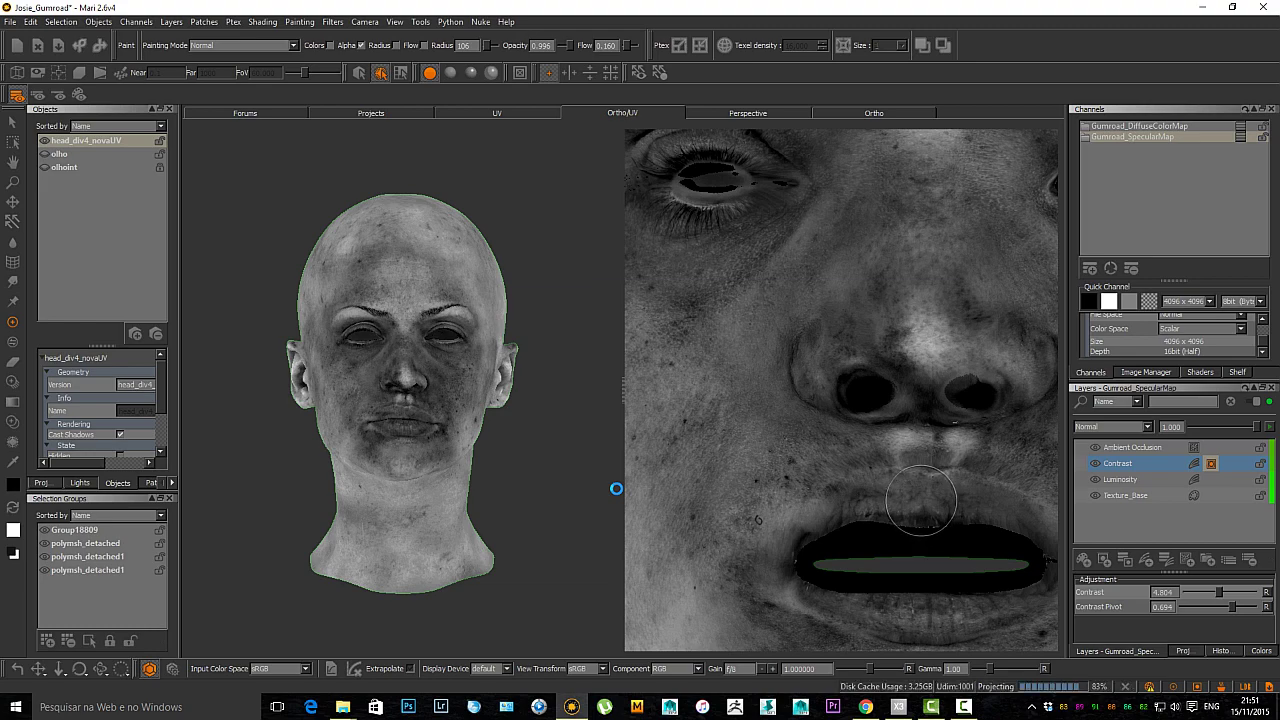
Paint black on the Contrast mask around the mouth corner on the model's left side in the UV layout.
right_click_drag(915, 499, 870, 485, "alt")
middle_click_drag(870, 485, 738, 362, "alt")
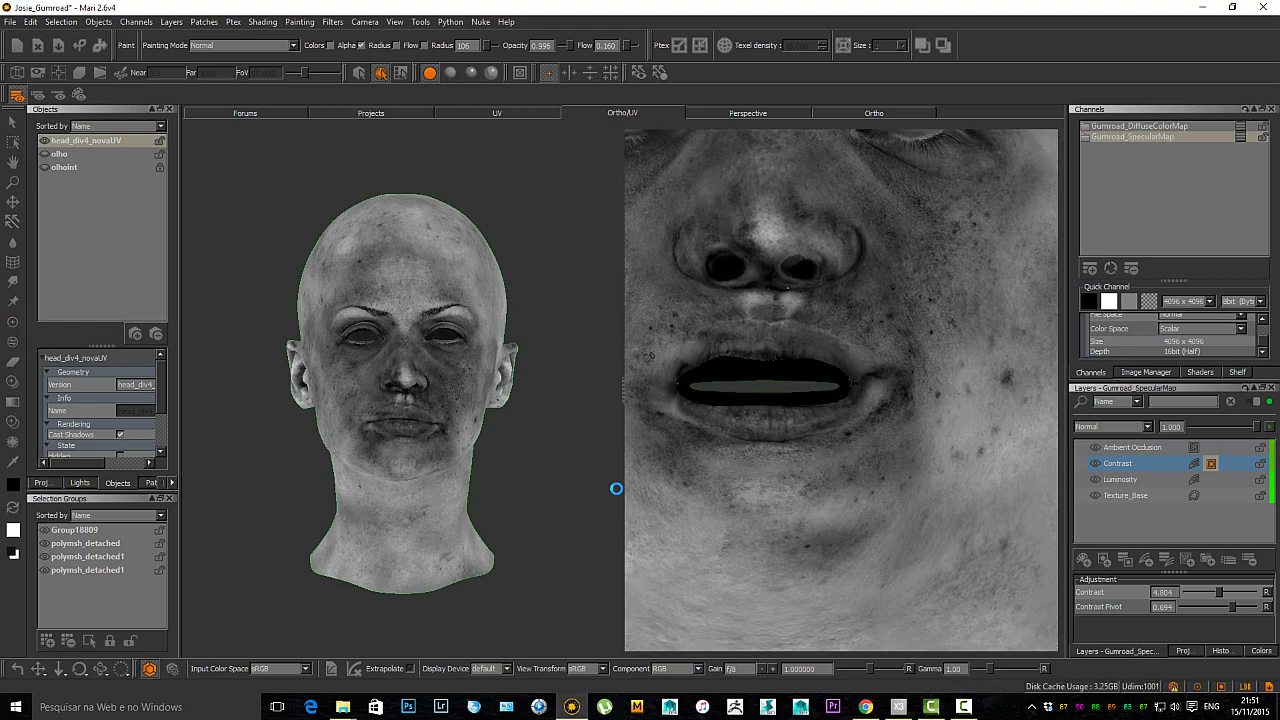
scroll(855, 355, "up", 3)
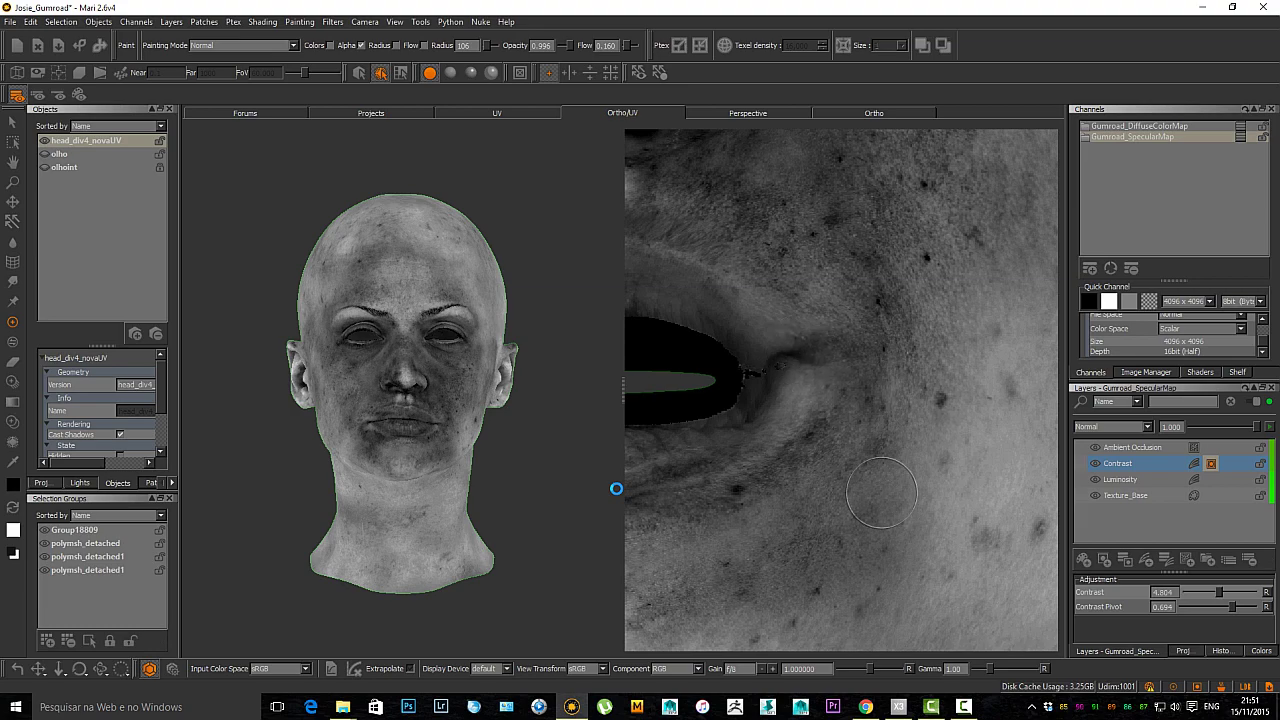
left_click_drag(881, 492, 880, 489)
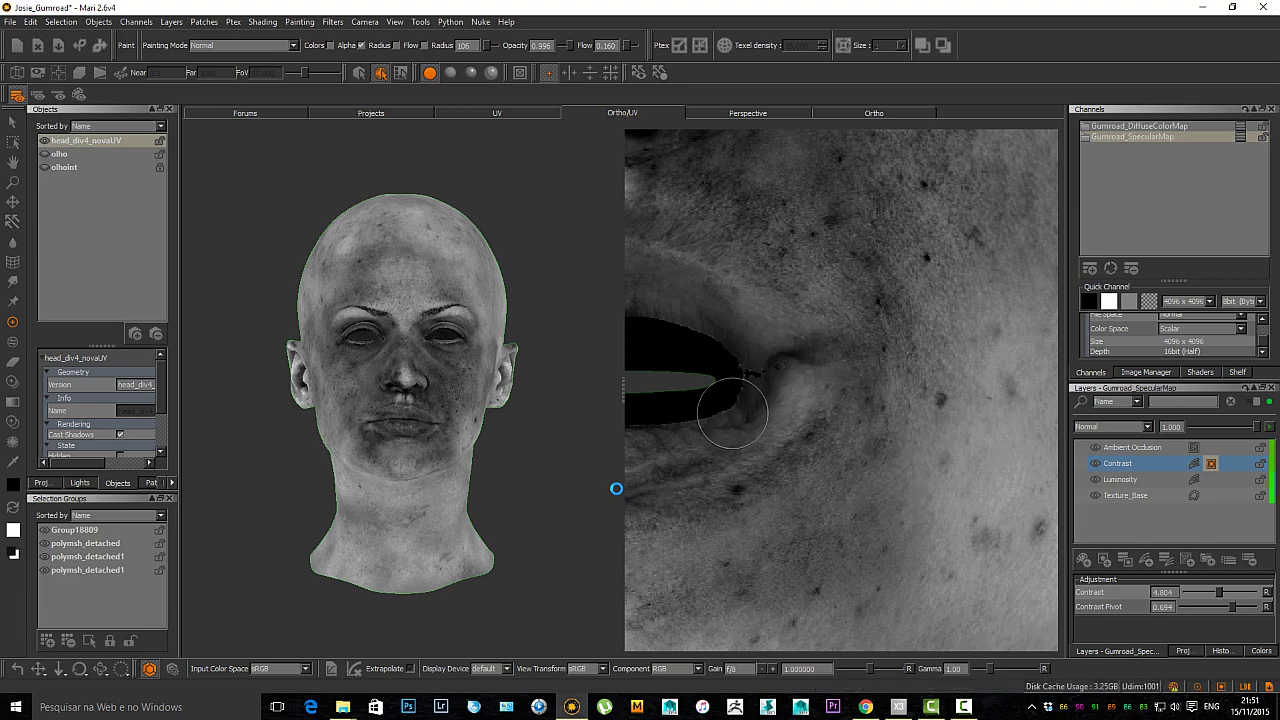
Switch to the Ortho view and examine the specular map on both sides of the head, including the ears.
left_click(874, 112)
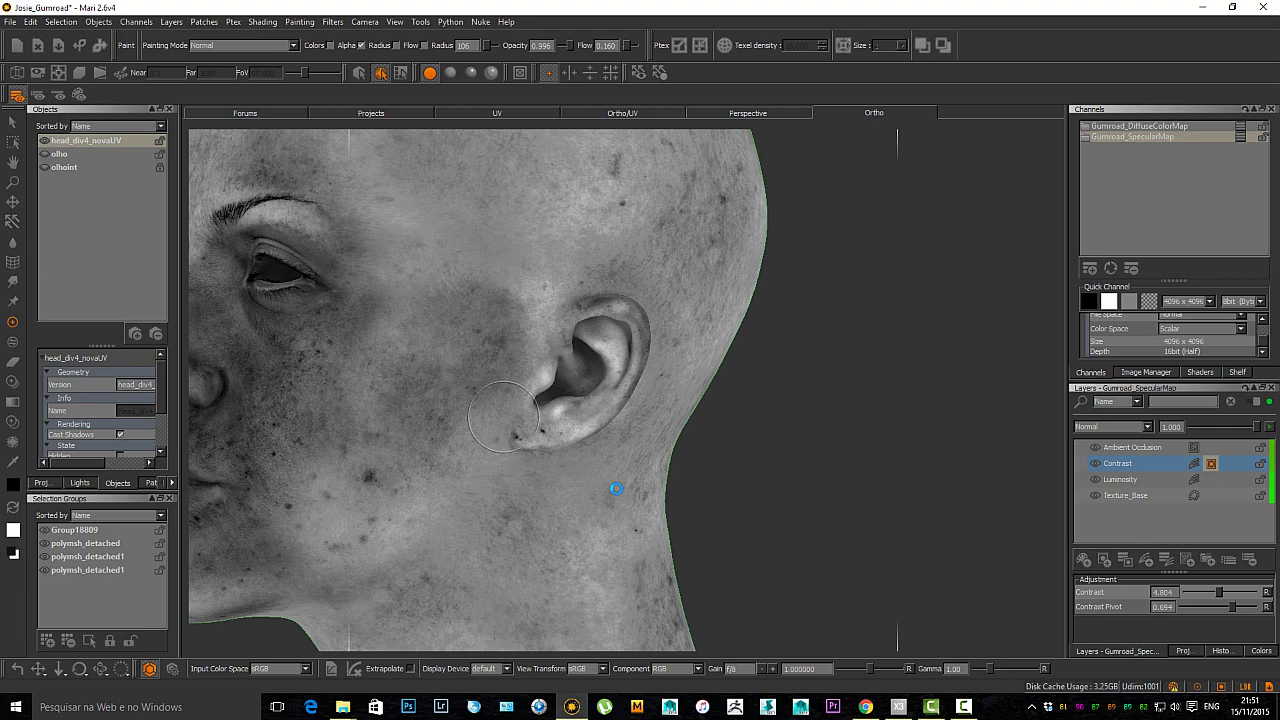
left_click_drag(474, 415, 560, 405, "alt")
middle_click_drag(420, 380, 610, 447, "alt")
left_click_drag(490, 440, 572, 460, "alt")
middle_click_drag(530, 460, 617, 448, "alt")
left_click_drag(617, 448, 770, 489, "alt")
right_click_drag(616, 489, 520, 489, "alt")
middle_click_drag(474, 447, 616, 489, "alt")
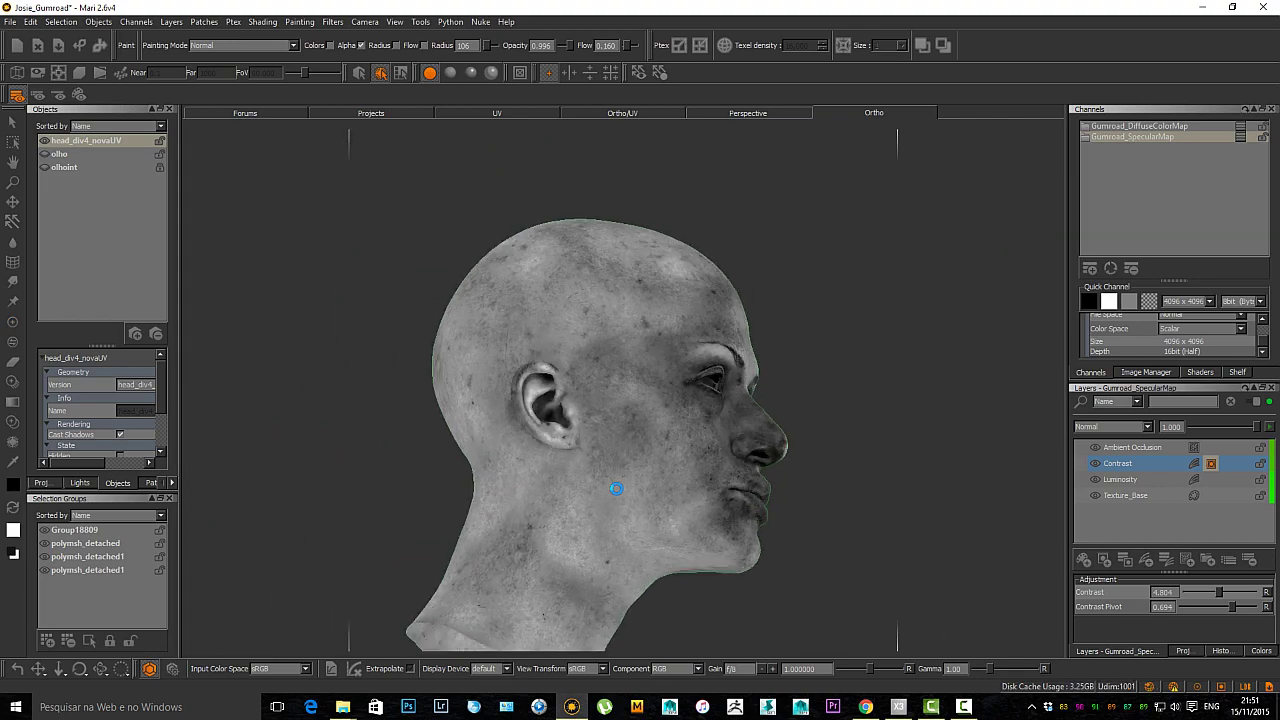
Paint black on the Contrast mask inside the upper hollows of both ears from above, baking the paint.
right_click_drag(616, 489, 720, 489, "alt")
left_click_drag(616, 489, 616, 530, "alt")
middle_click_drag(430, 450, 616, 522, "alt")
mouse_move(616, 522)
left_mouse_down("alt")
mouse_move(630, 580)
mouse_move(645, 522)
mouse_move(616, 488)
left_mouse_up("alt")
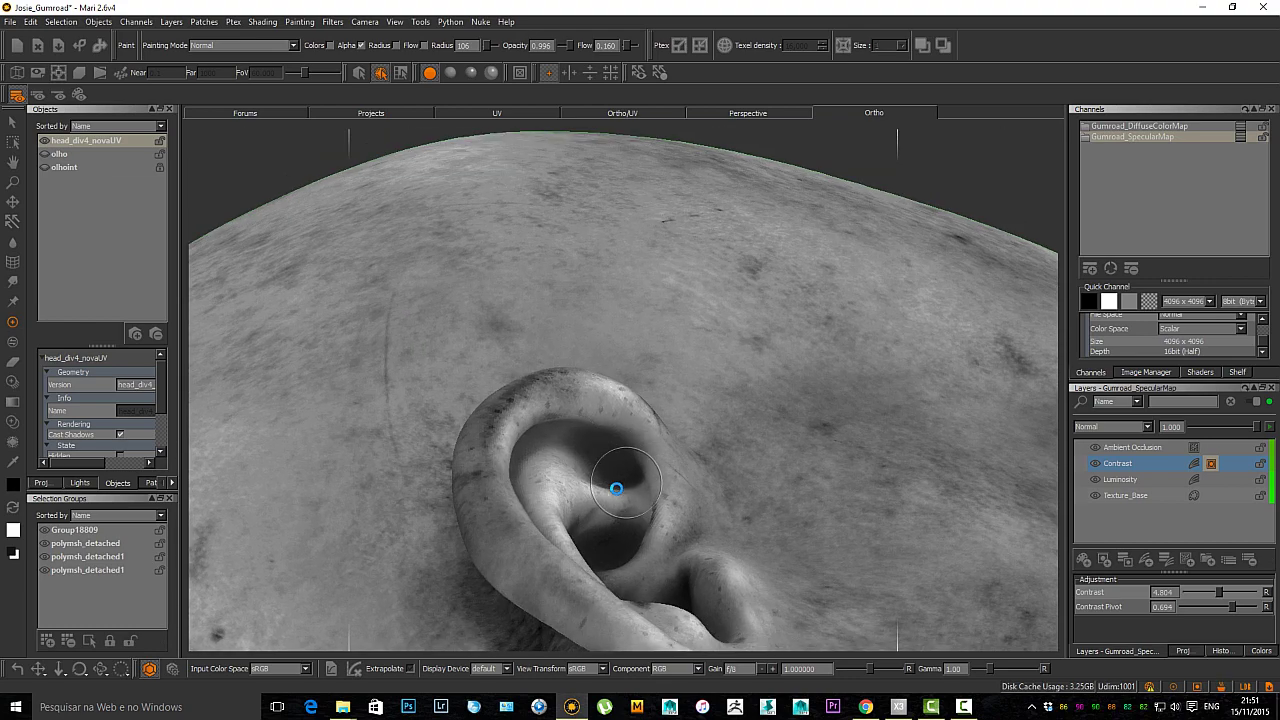
left_click_drag(616, 488, 616, 488, "alt")
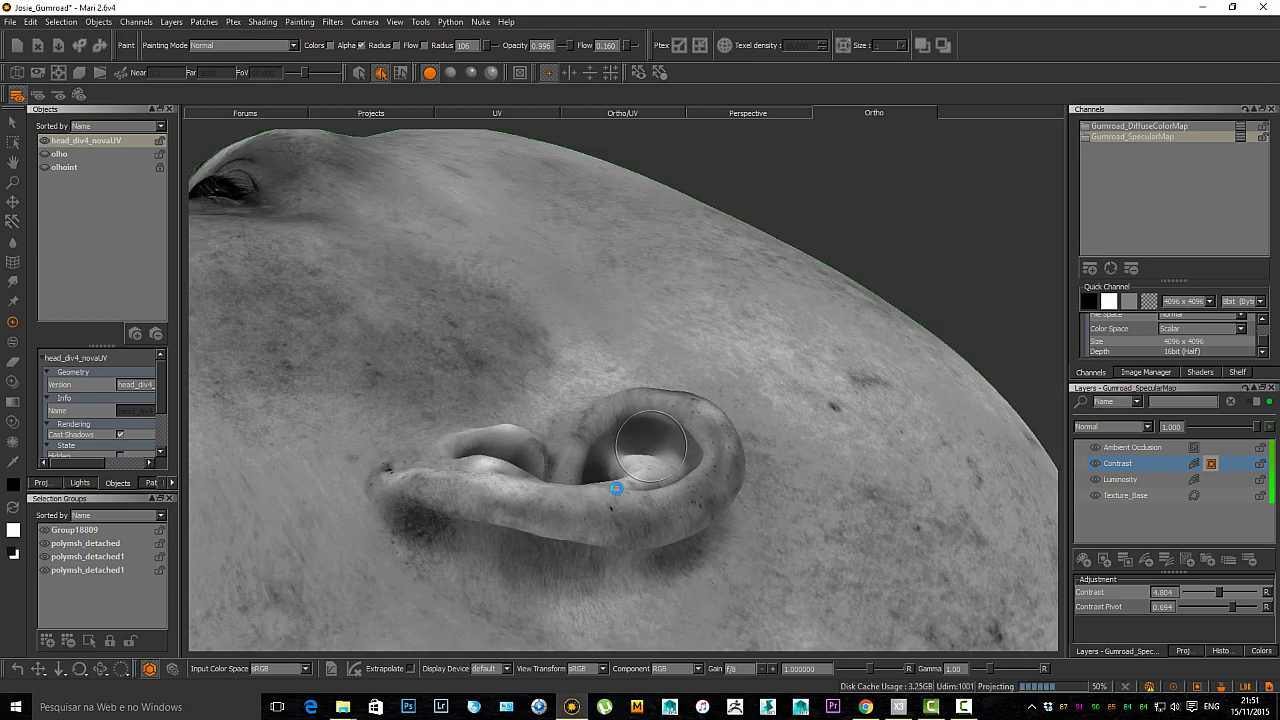
key("a")
Sample a grey tone of the specular map with the head facing front and check its value in the colour selector.
right_click_drag(616, 488, 616, 488, "alt")
middle_click_drag(616, 488, 616, 600, "alt")
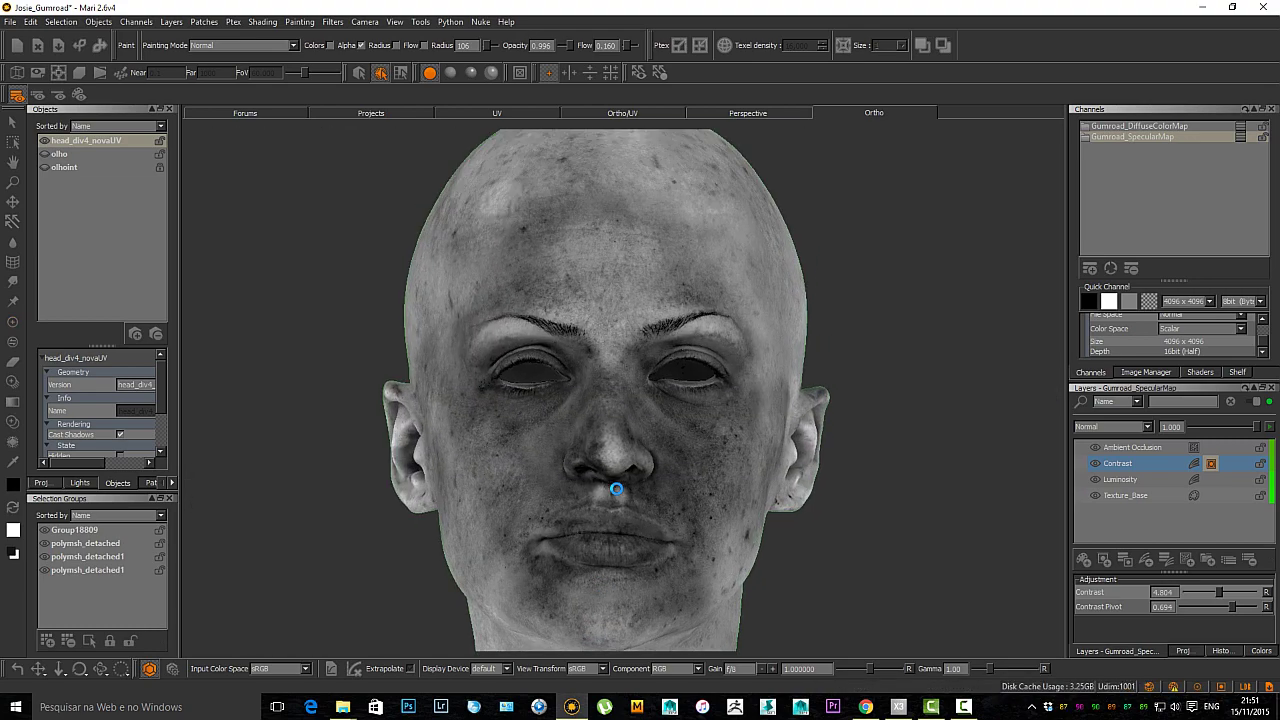
scroll(616, 488, "up", 3)
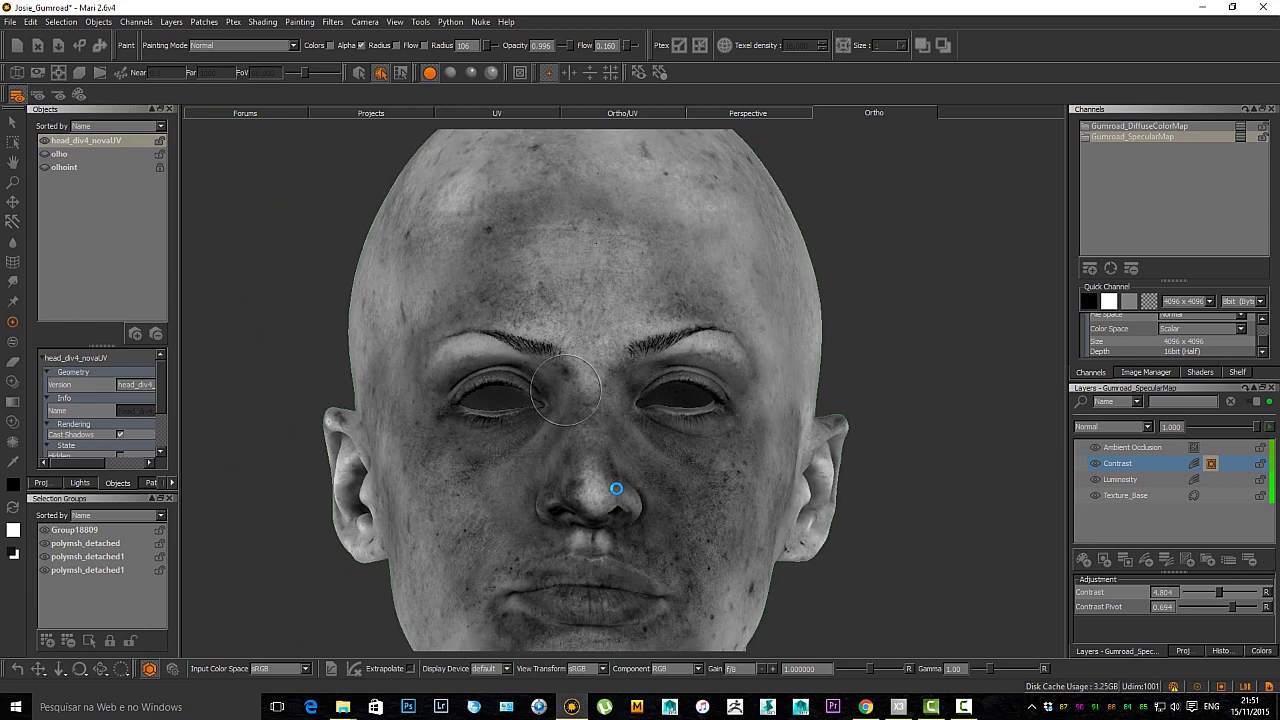
key("e")
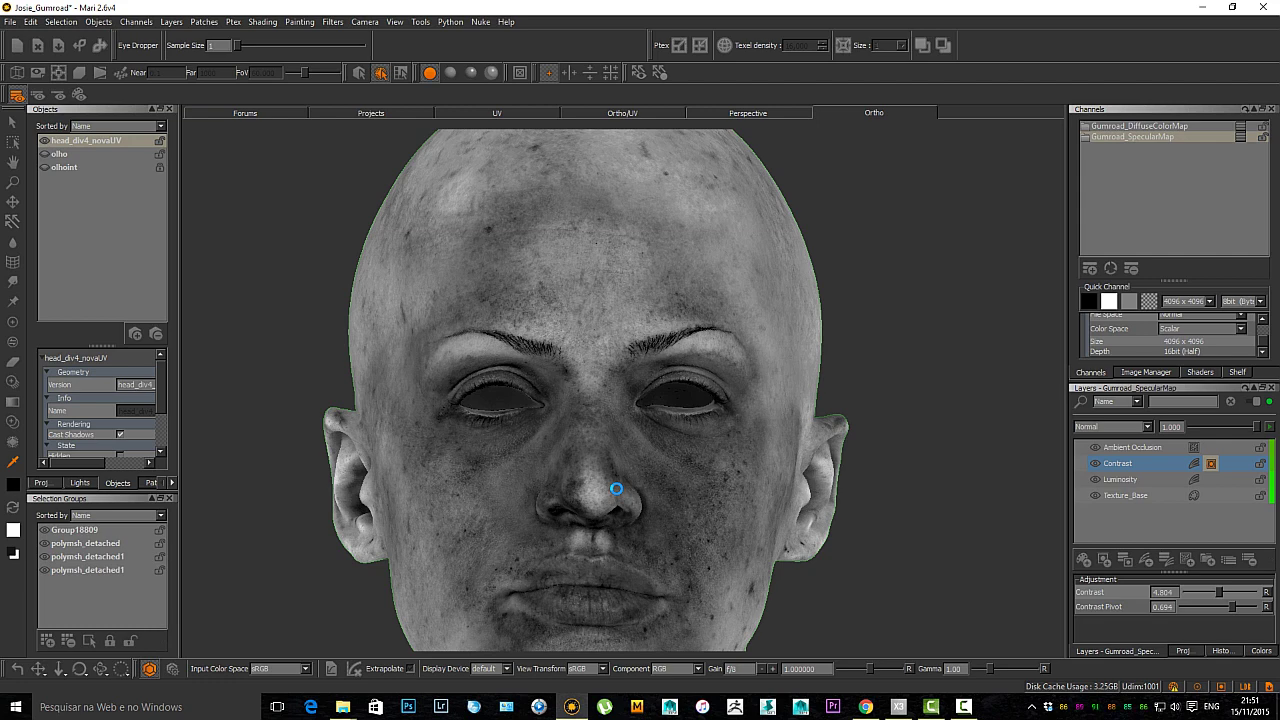
key("p")
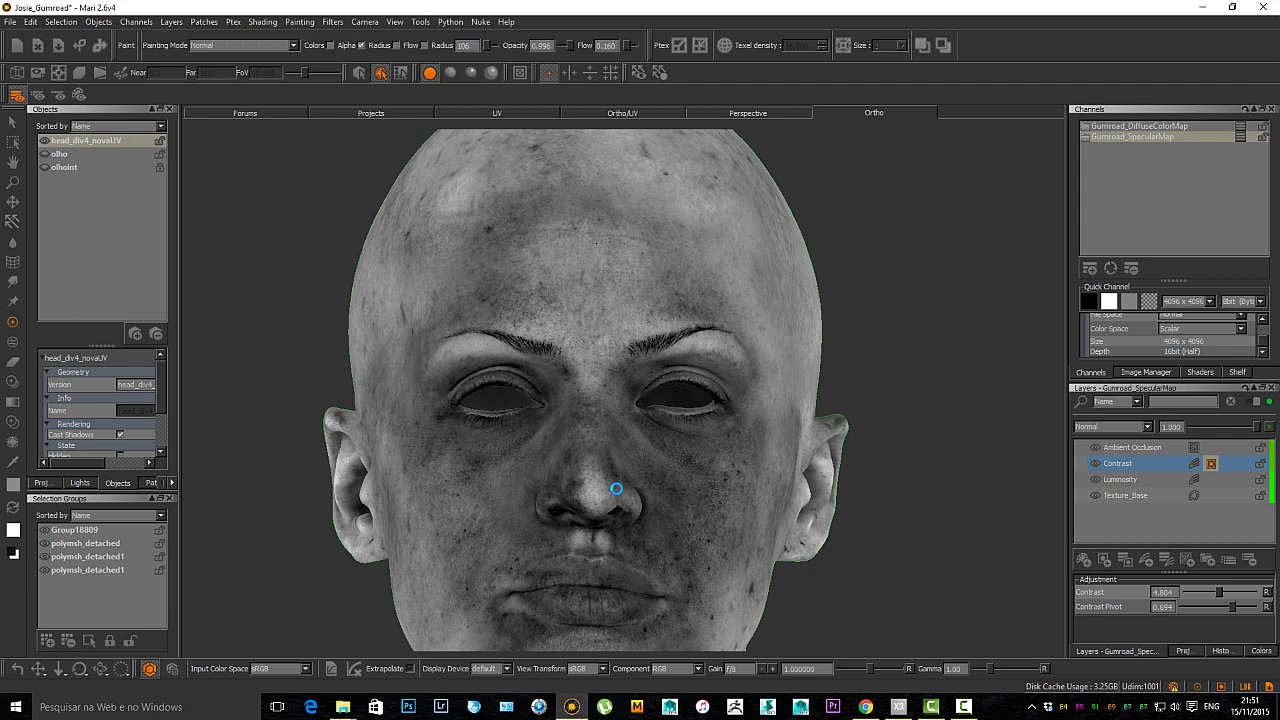
key("c")
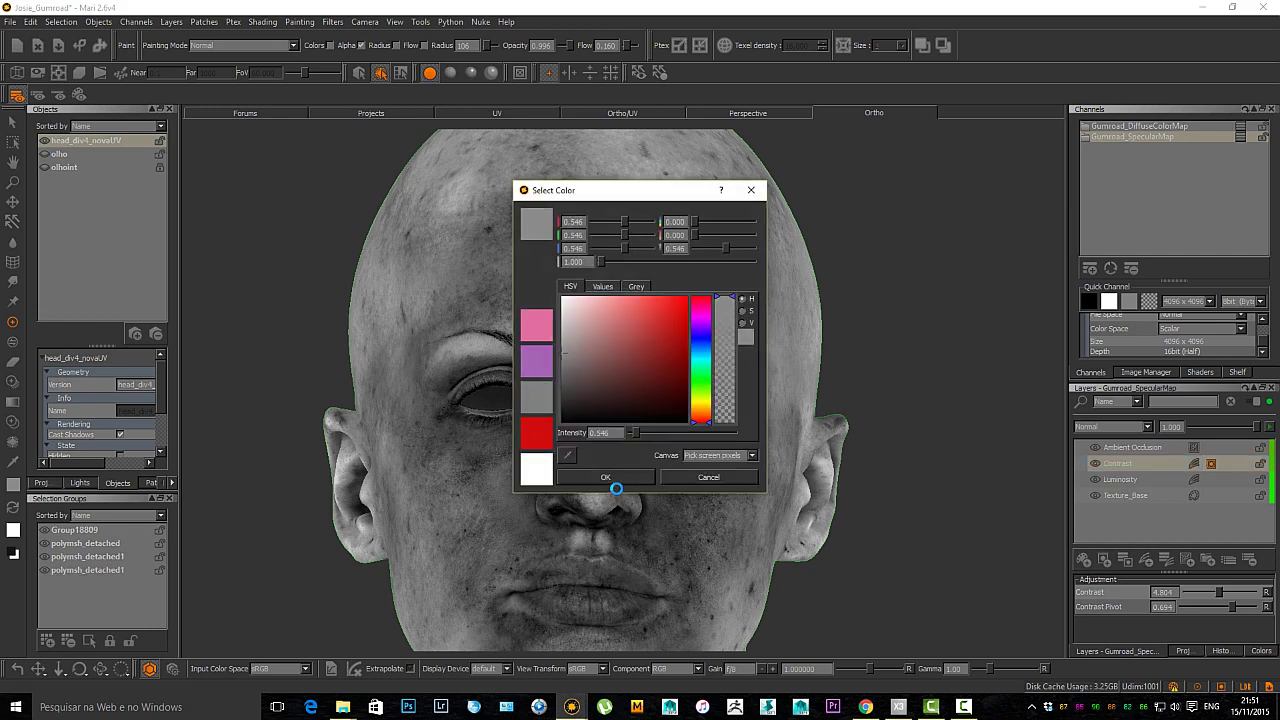
left_click(614, 484)
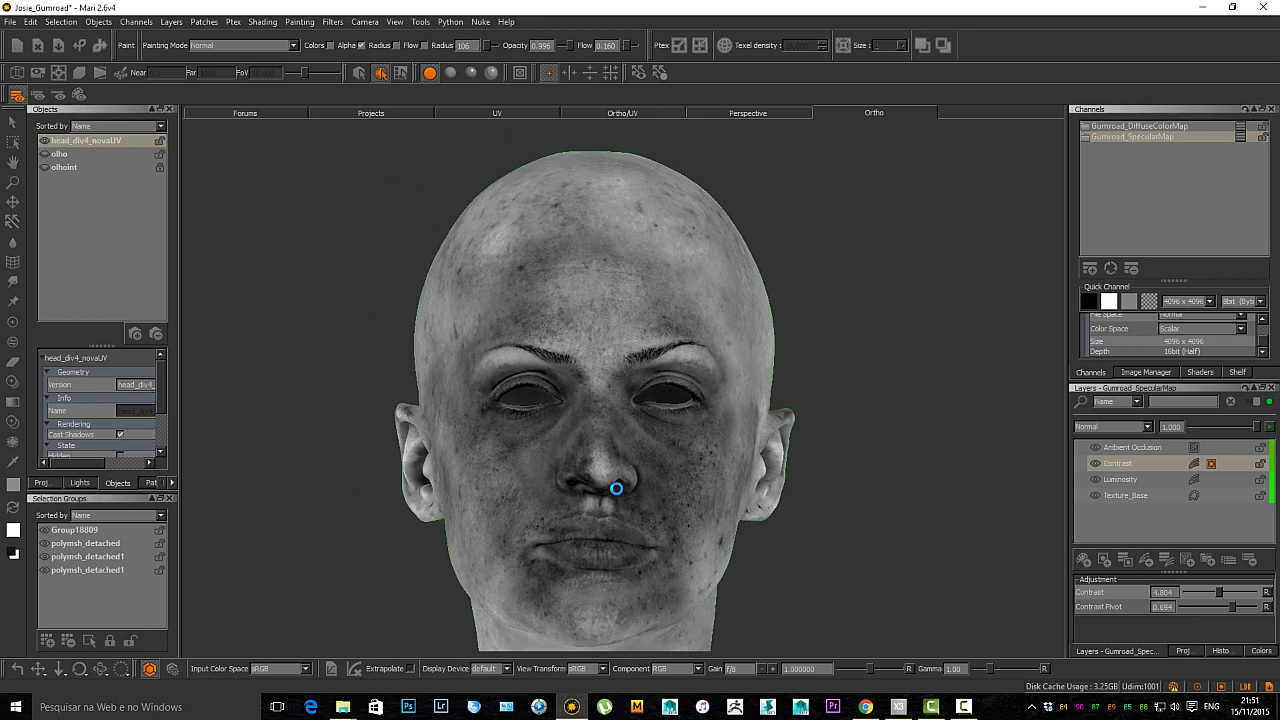
Sample a grey tone of the specular map with the head turned sideways and check its value in the colour selector.
left_click_drag(930, 316, 740, 312, "alt")
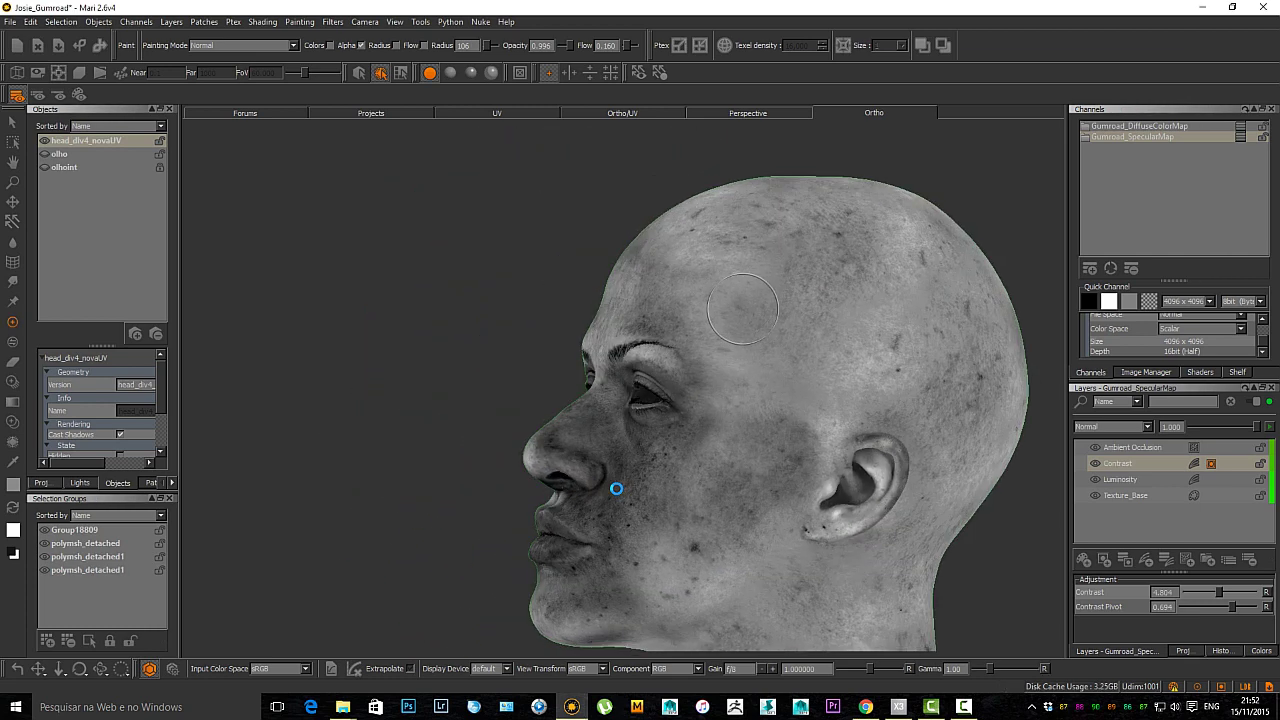
key("c")
key("p")
key("shift+c")
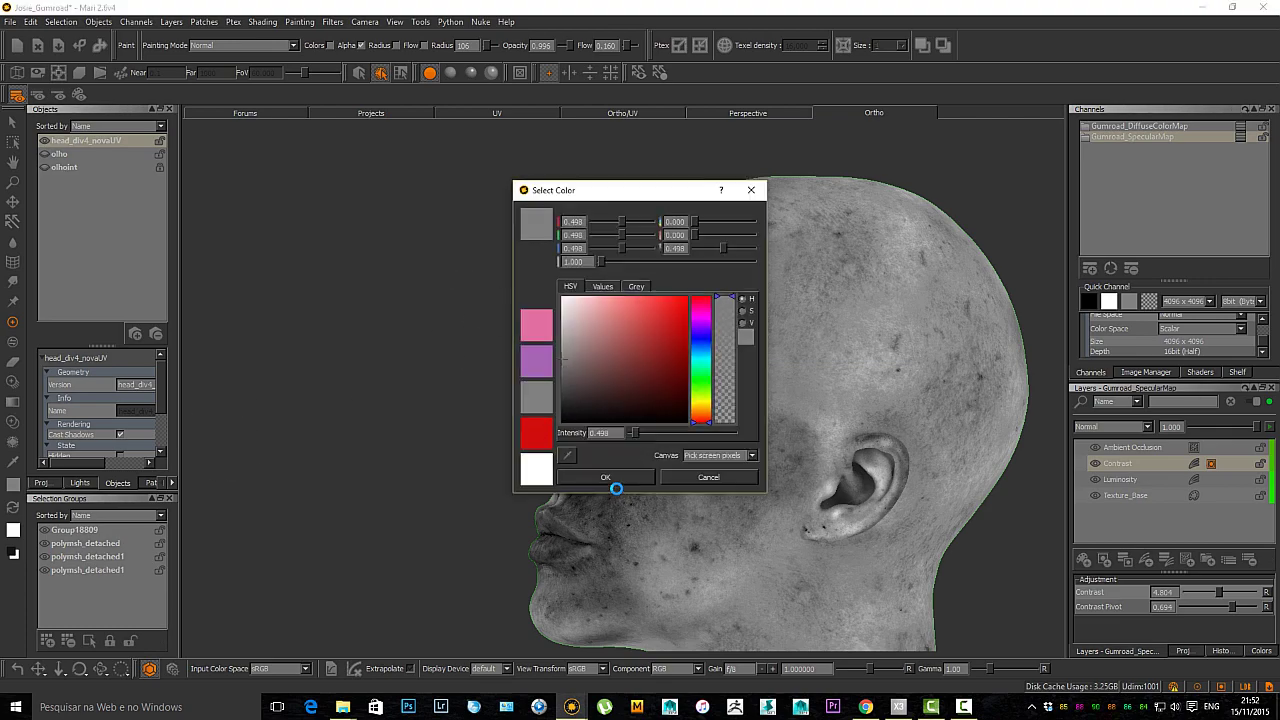
key("Escape")
Examine the specular map across the face from the front, including the forehead, eyes, nose, lips and ears.
left_click_drag(616, 488, 760, 488, "alt")
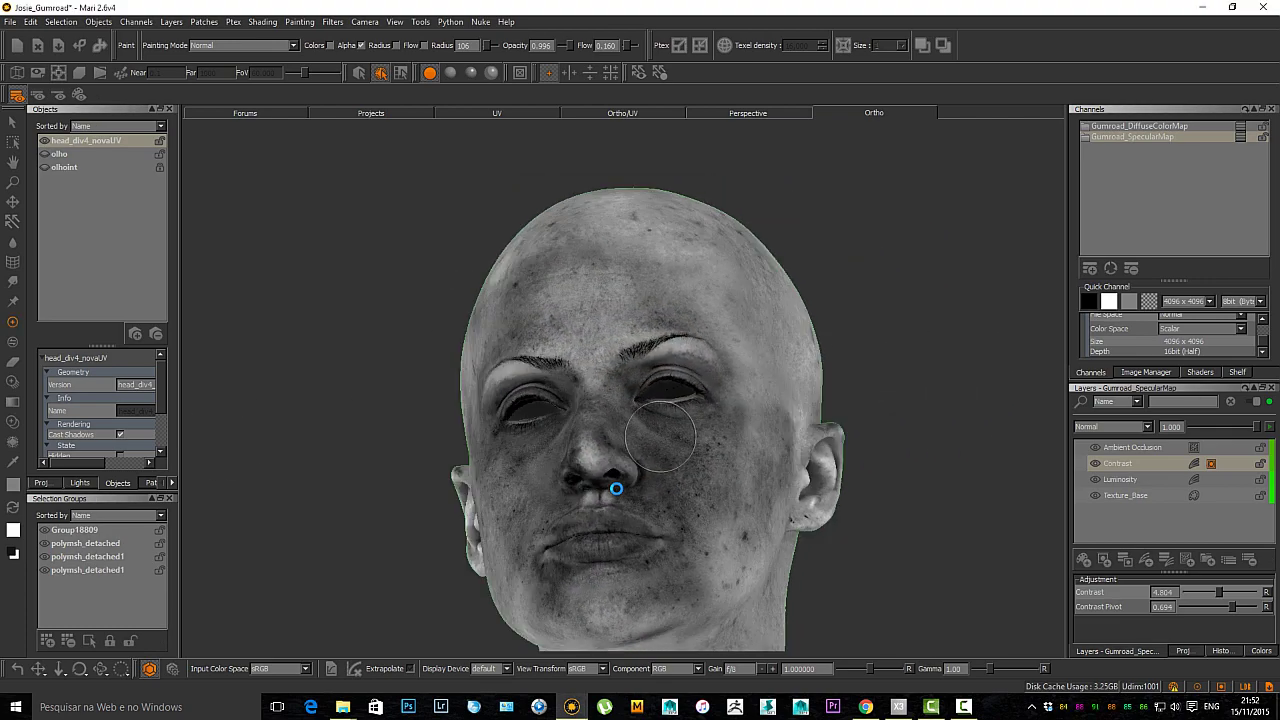
right_click_drag(616, 488, 720, 488, "alt")
middle_click_drag(616, 488, 796, 392, "alt")
left_click_drag(616, 488, 480, 488, "alt")
middle_click_drag(616, 488, 482, 467, "alt")
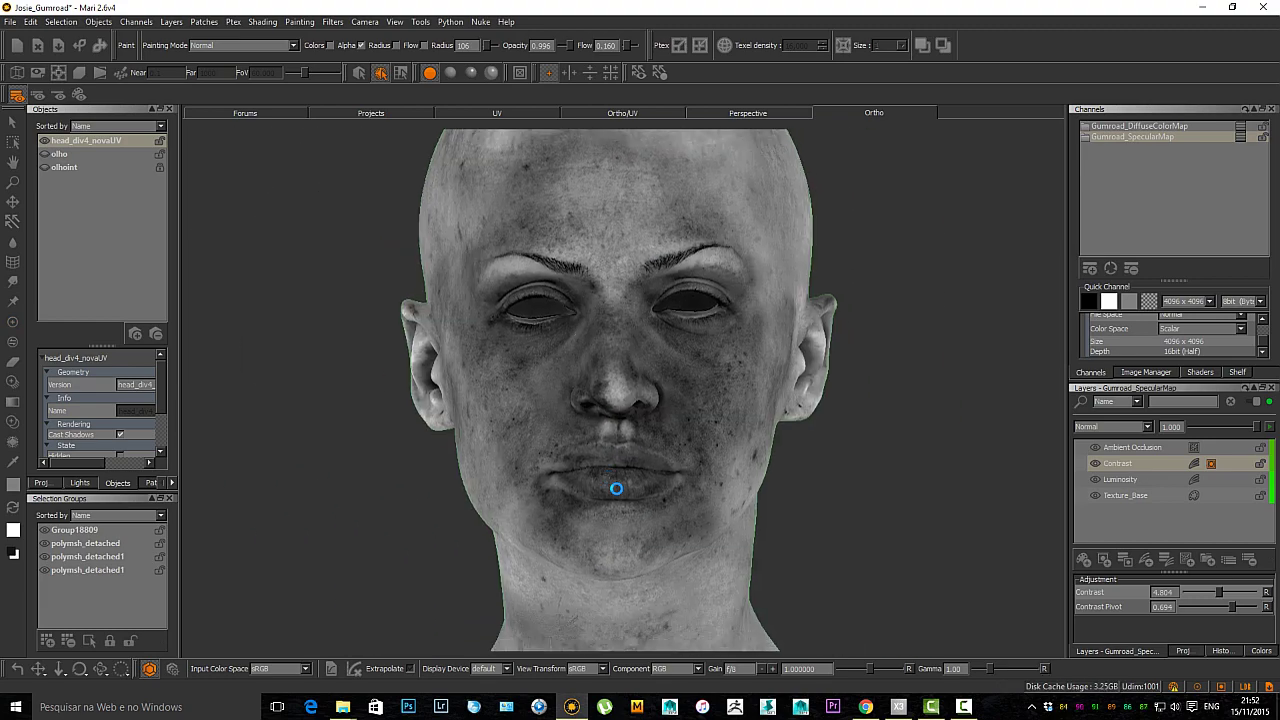
right_click_drag(616, 488, 700, 488, "alt")
left_click_drag(616, 488, 640, 488, "alt")
scroll(616, 488, "down", 4)
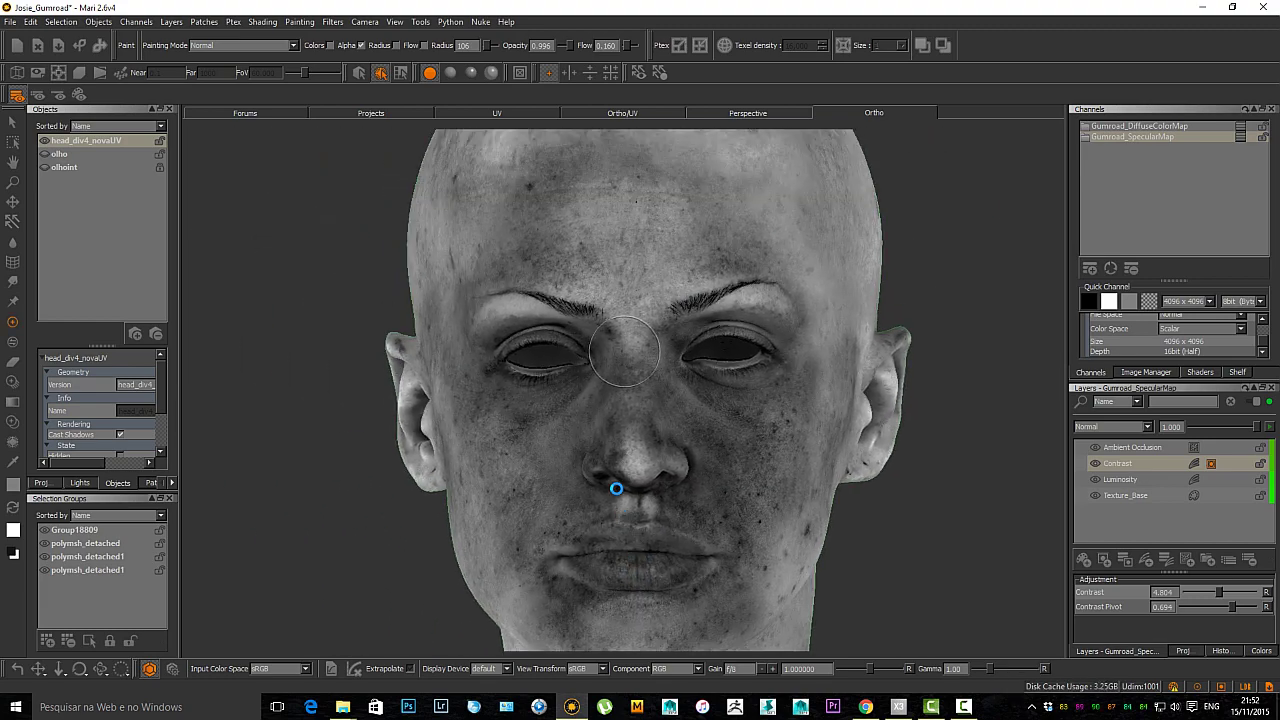
scroll(616, 488, "down", 2)
scroll(616, 488, "up", 3)
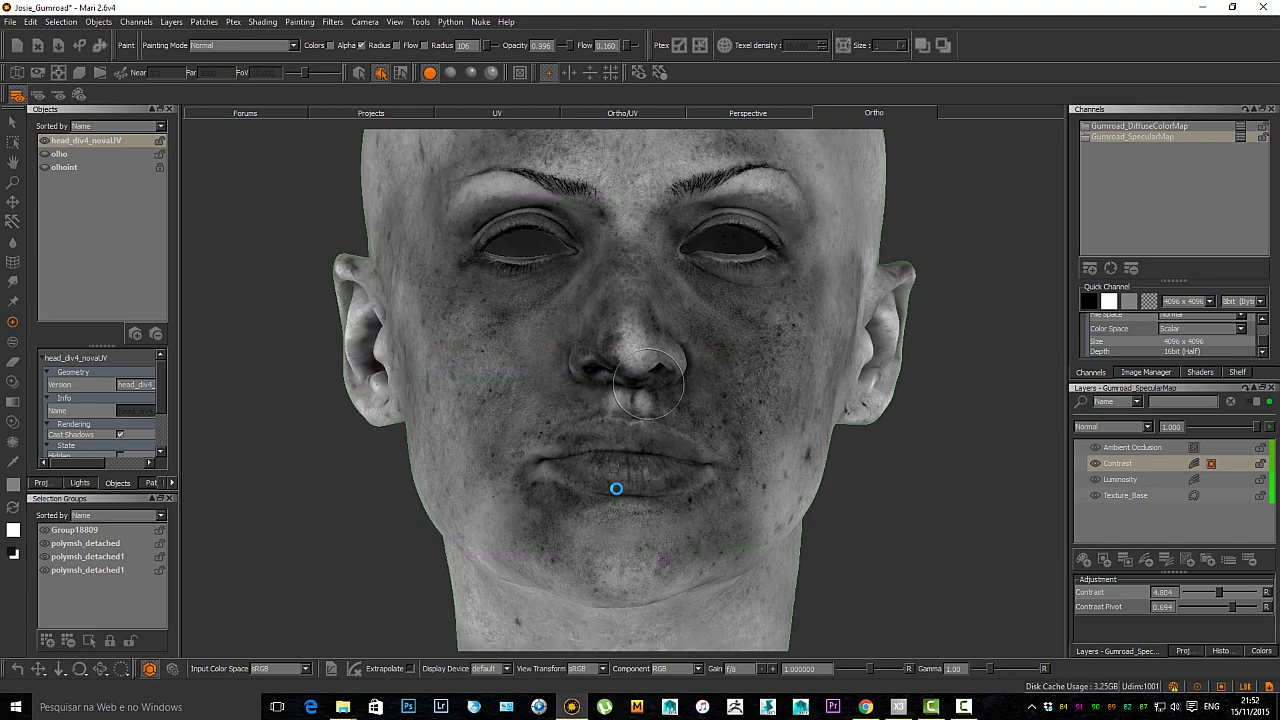
scroll(616, 488, "down", 1)
middle_click_drag(616, 488, 620, 538, "alt")
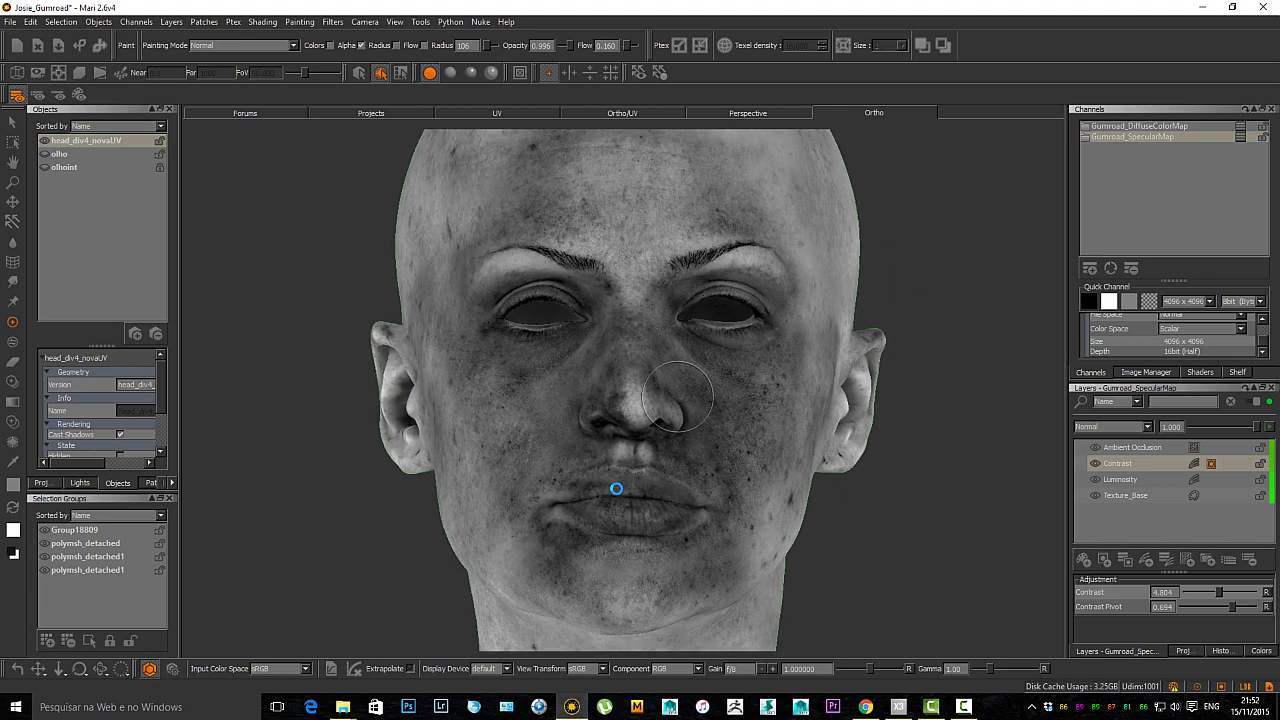
right_click_drag(616, 488, 590, 488, "alt")
middle_click_drag(616, 488, 620, 518, "alt")
mouse_move(616, 488)
right_mouse_down("alt")
mouse_move(700, 488)
mouse_move(608, 488)
right_mouse_up("alt")
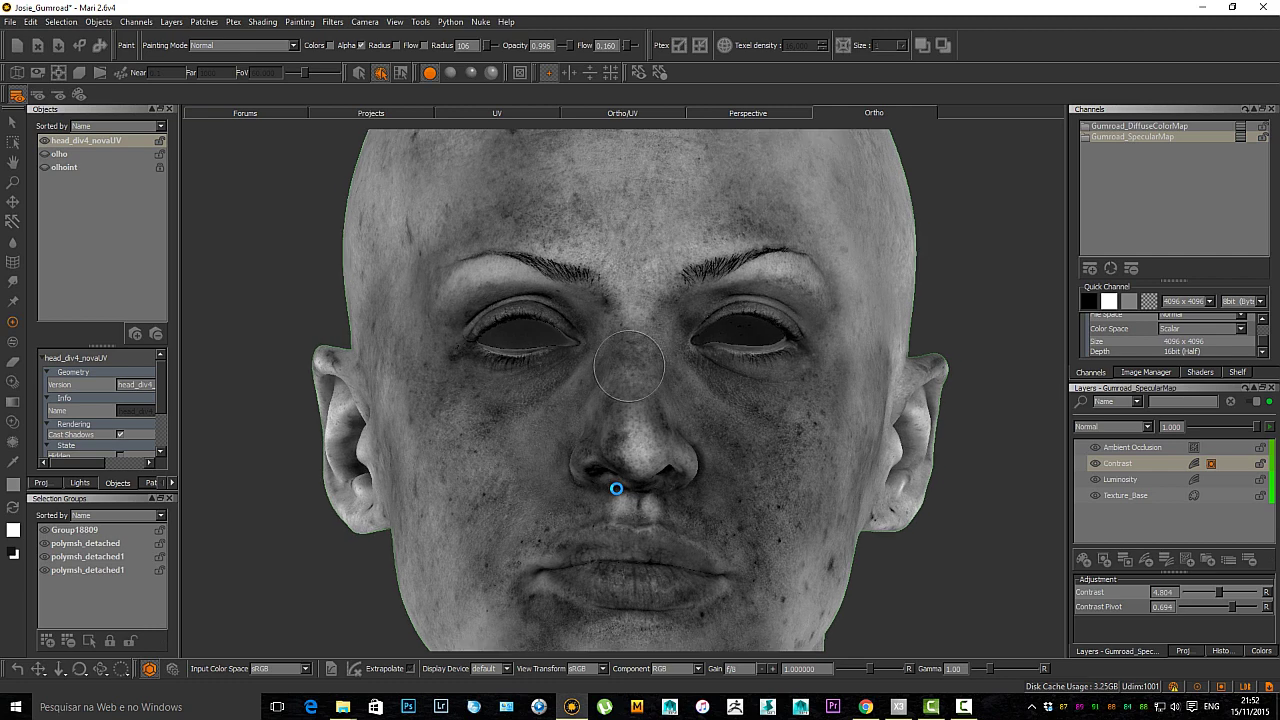
middle_click_drag(616, 488, 602, 498, "alt")
right_click_drag(616, 488, 580, 488, "alt")
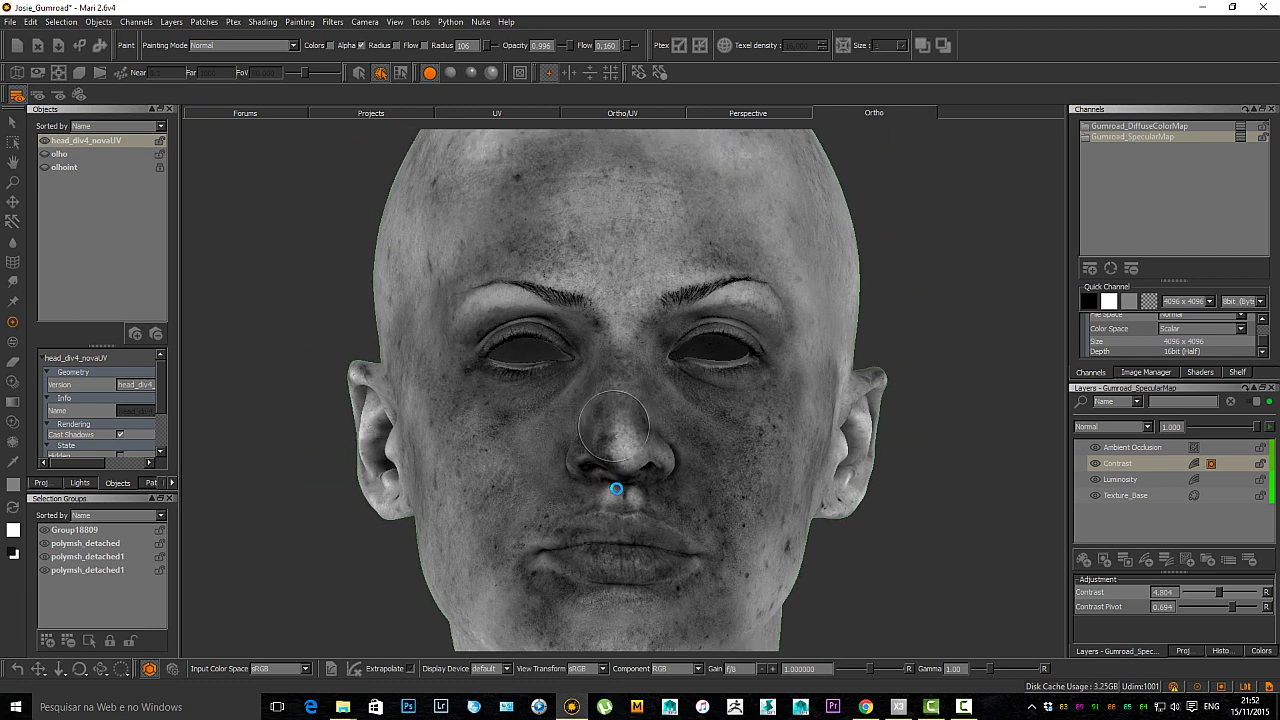
left_click_drag(616, 488, 616, 488, "alt")
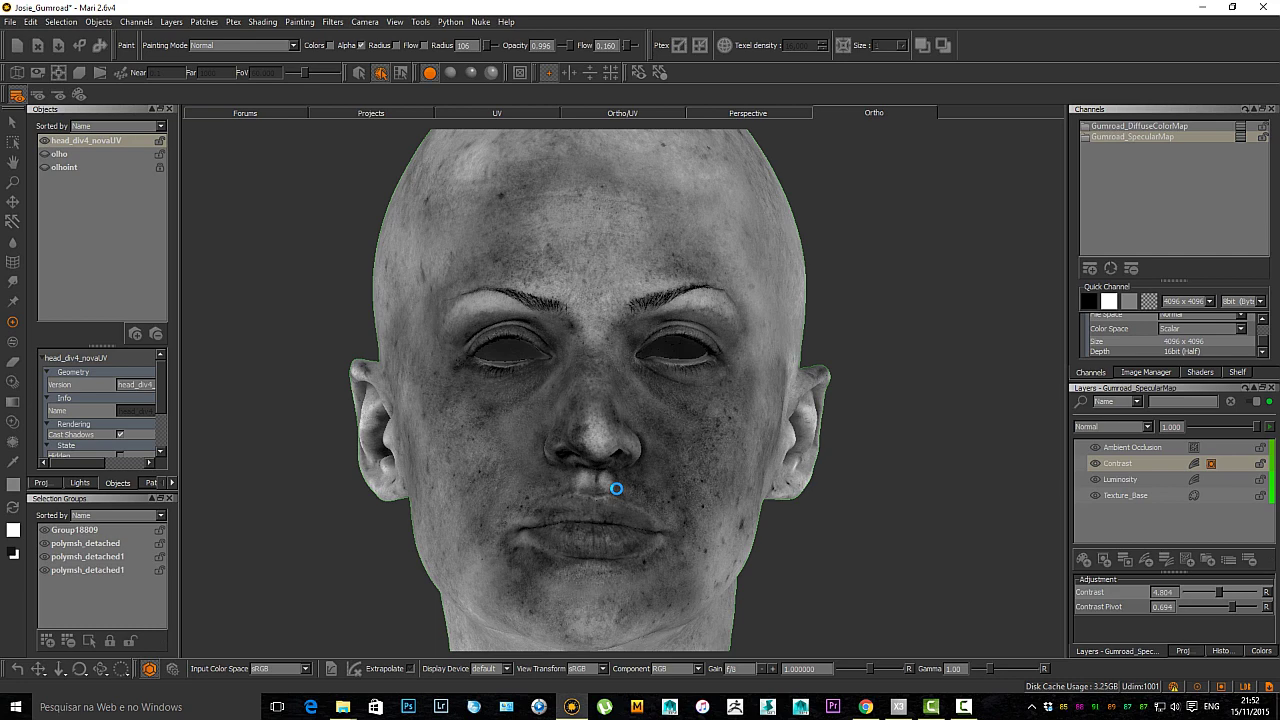
Add a paint layer named White above the Contrast layer in the specular channel.
left_click(1084, 560)
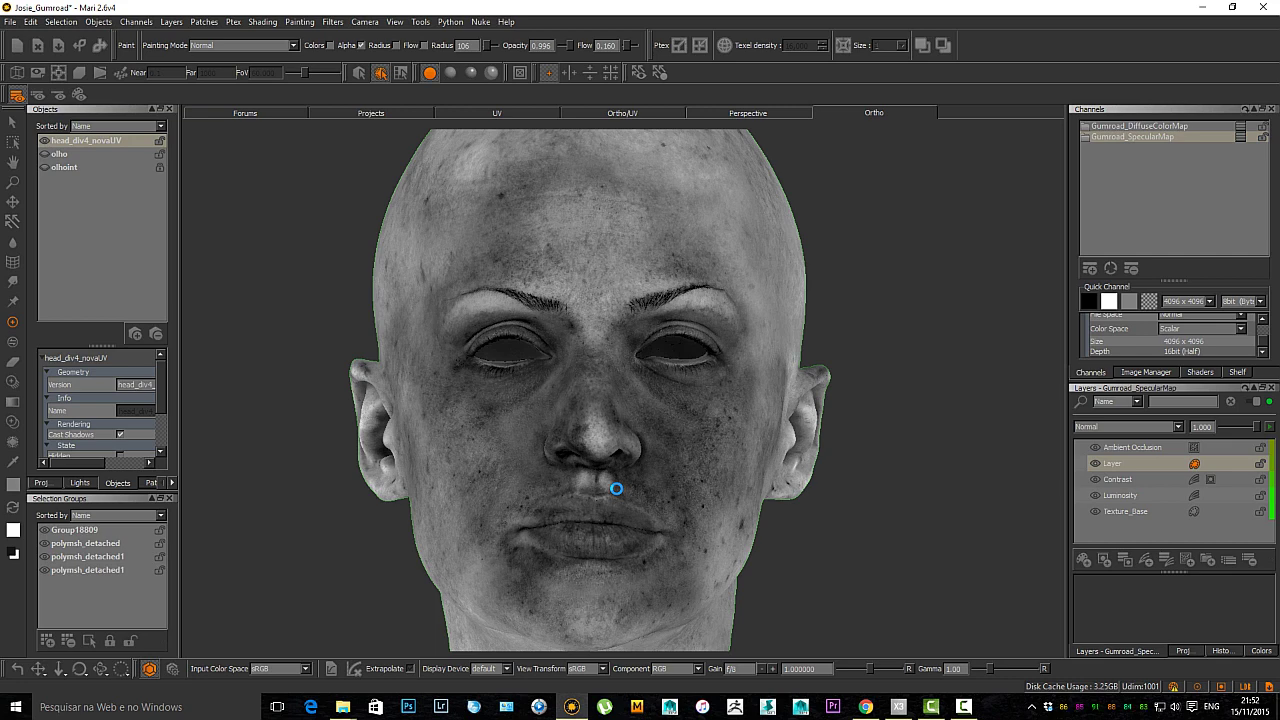
double_click(1113, 463)
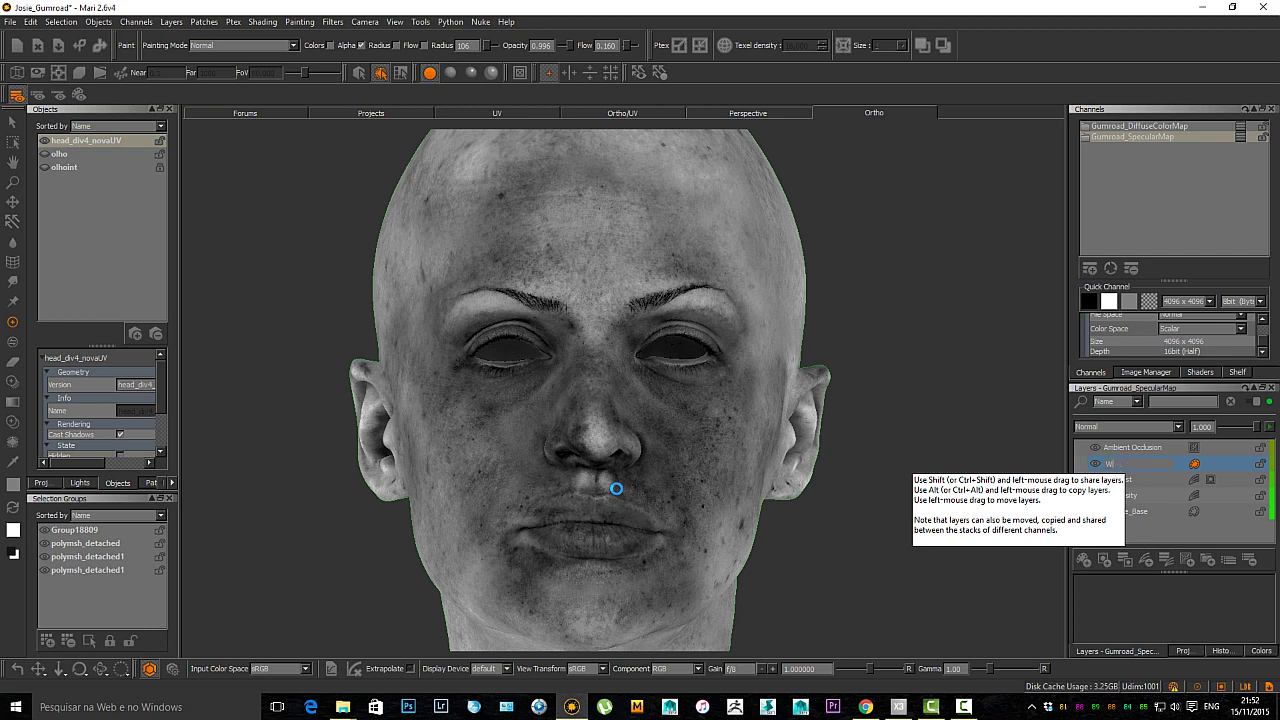
type("White")
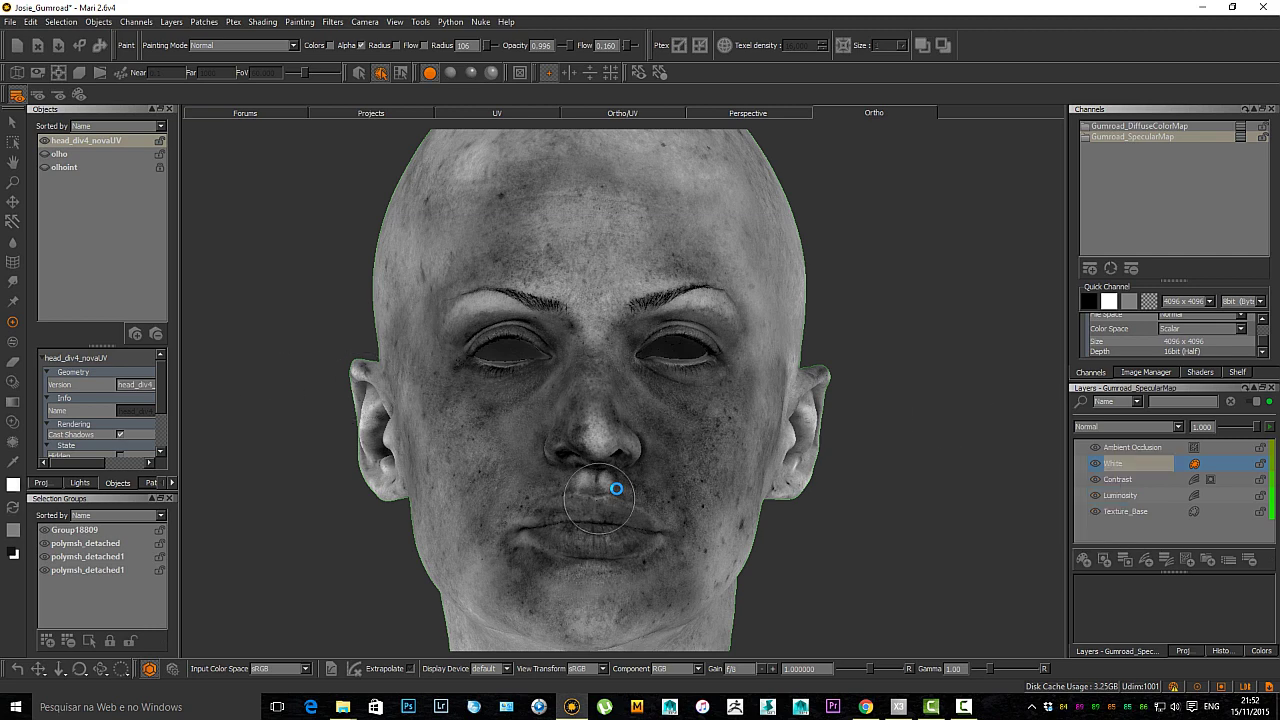
Paint white over the lower lip and the middle of the upper lip on the White layer.
right_click_drag(599, 499, 665, 499, "alt")
middle_click_drag(620, 500, 628, 345, "alt")
left_click_drag(600, 400, 720, 400, "alt")
left_click_drag(720, 460, 633, 430, "alt")
key("a")
scroll(616, 489, "up", 5)
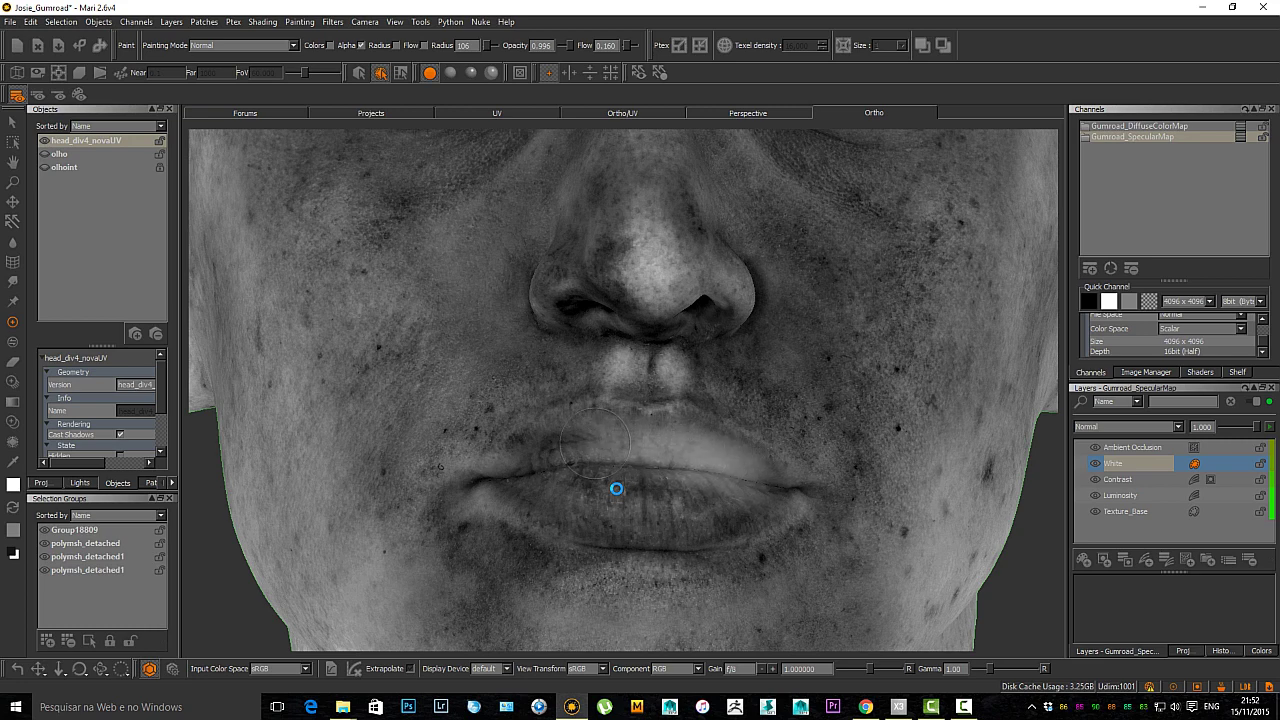
mouse_move(490, 495)
left_mouse_down()
mouse_move(745, 520)
mouse_move(730, 512)
mouse_move(760, 498)
left_mouse_up()
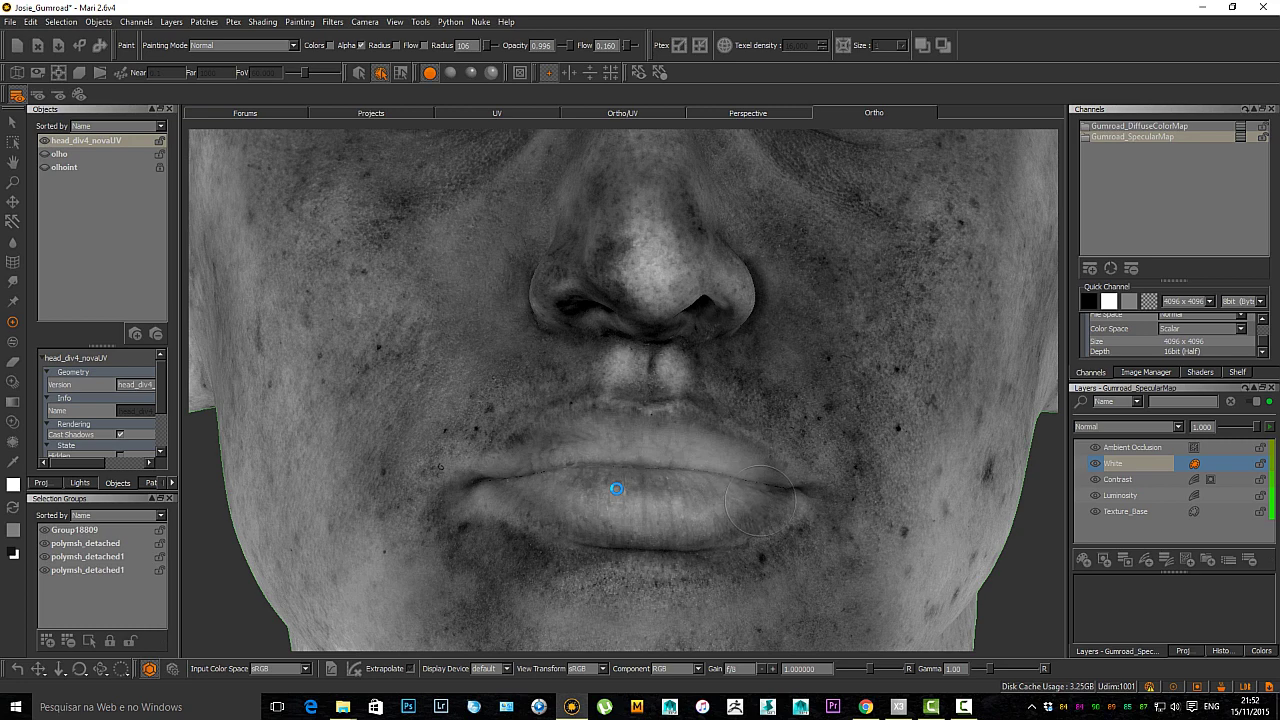
mouse_move(605, 510)
left_mouse_down()
mouse_move(556, 492)
mouse_move(606, 458)
mouse_move(522, 460)
mouse_move(609, 445)
mouse_move(724, 454)
mouse_move(784, 489)
mouse_move(775, 504)
left_mouse_up()
Paint white along the edges and corners of both lips with a brush radius of 56.
mouse_move(578, 450)
left_mouse_down()
mouse_move(512, 432)
mouse_move(663, 423)
mouse_move(645, 424)
mouse_move(697, 404)
mouse_move(792, 472)
mouse_move(735, 437)
mouse_move(638, 408)
mouse_move(565, 420)
mouse_move(532, 459)
mouse_move(490, 458)
mouse_move(610, 398)
mouse_move(697, 409)
mouse_move(795, 463)
left_mouse_up()
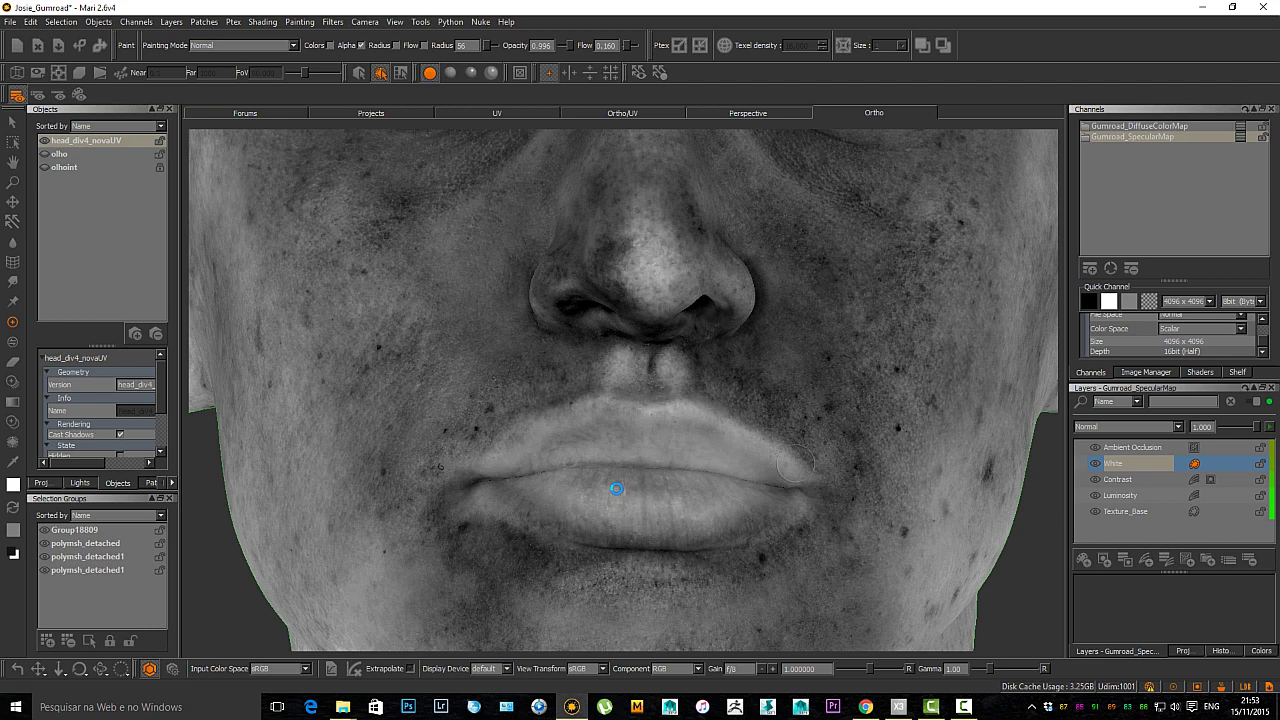
left_click_drag(606, 407, 523, 446)
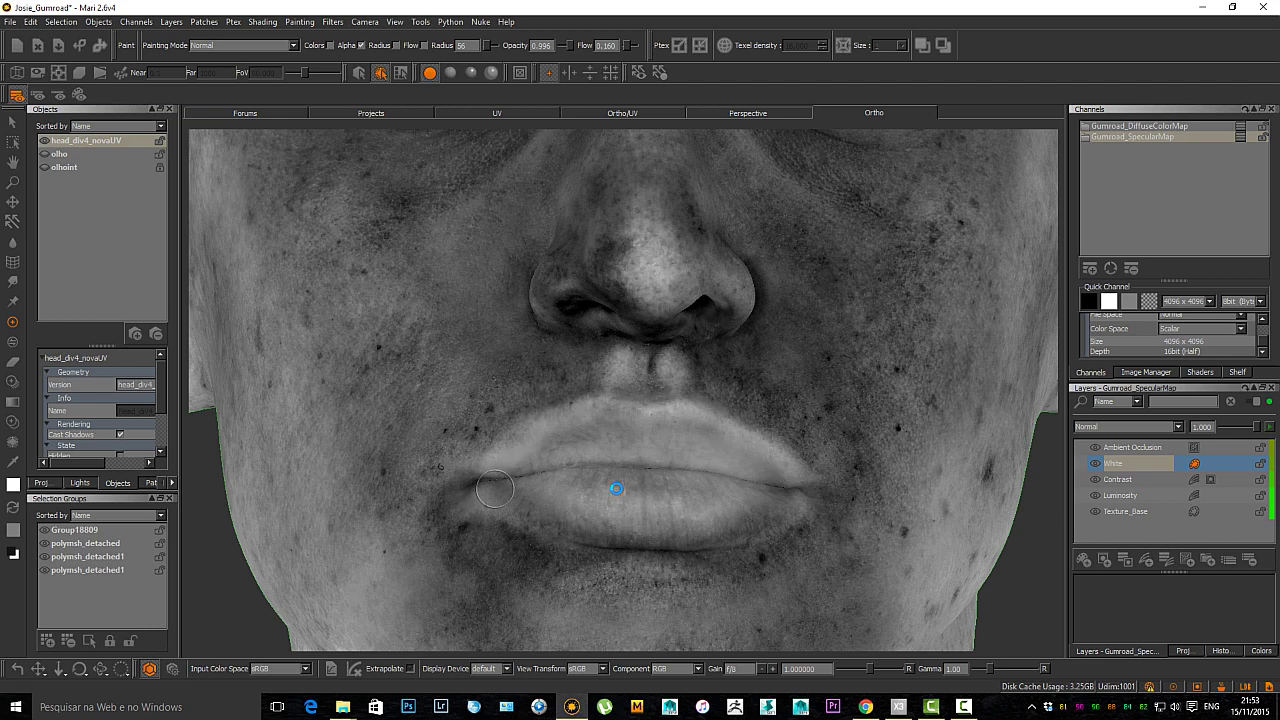
mouse_move(597, 533)
left_mouse_down()
mouse_move(673, 547)
mouse_move(741, 535)
mouse_move(809, 493)
mouse_move(782, 510)
left_mouse_up()
left_click_drag(486, 487, 552, 518)
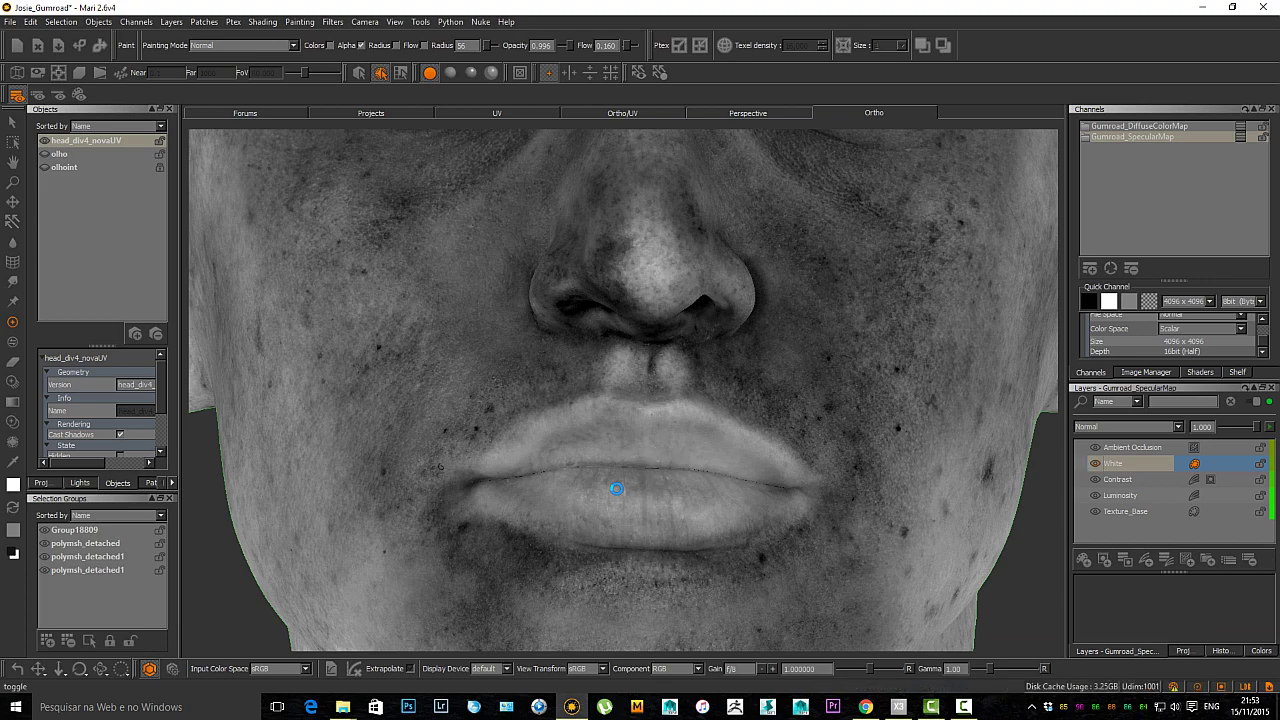
Paint white down the bridge and tip of the nose with a brush radius of 112, baking the paint.
right_click_drag(687, 398, 640, 398, "alt")
middle_click_drag(640, 398, 645, 580, "alt")
mouse_move(645, 580)
right_mouse_down("alt")
mouse_move(612, 580)
mouse_move(645, 580)
right_mouse_up("alt")
key("KP_2")
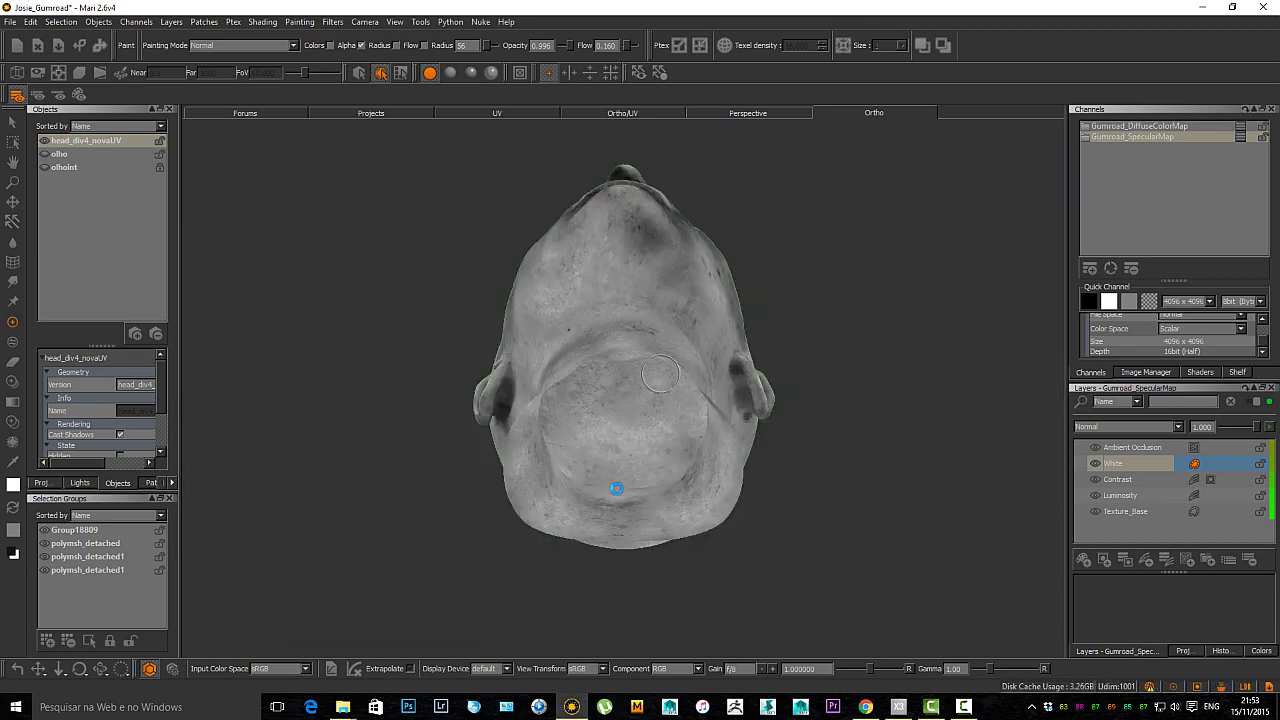
key("KP_5")
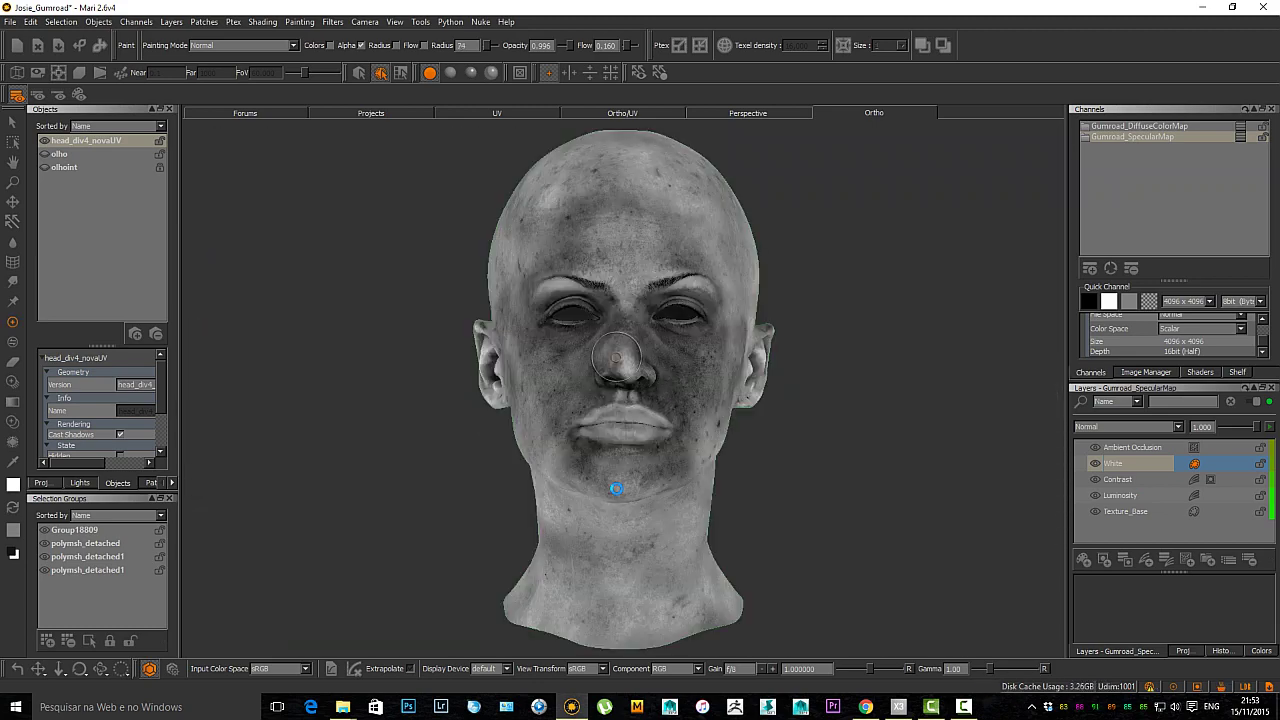
key("bracketright")
right_click_drag(640, 340, 600, 256, "alt")
middle_click_drag(600, 256, 600, 374, "alt")
scroll(616, 488, "up", 2)
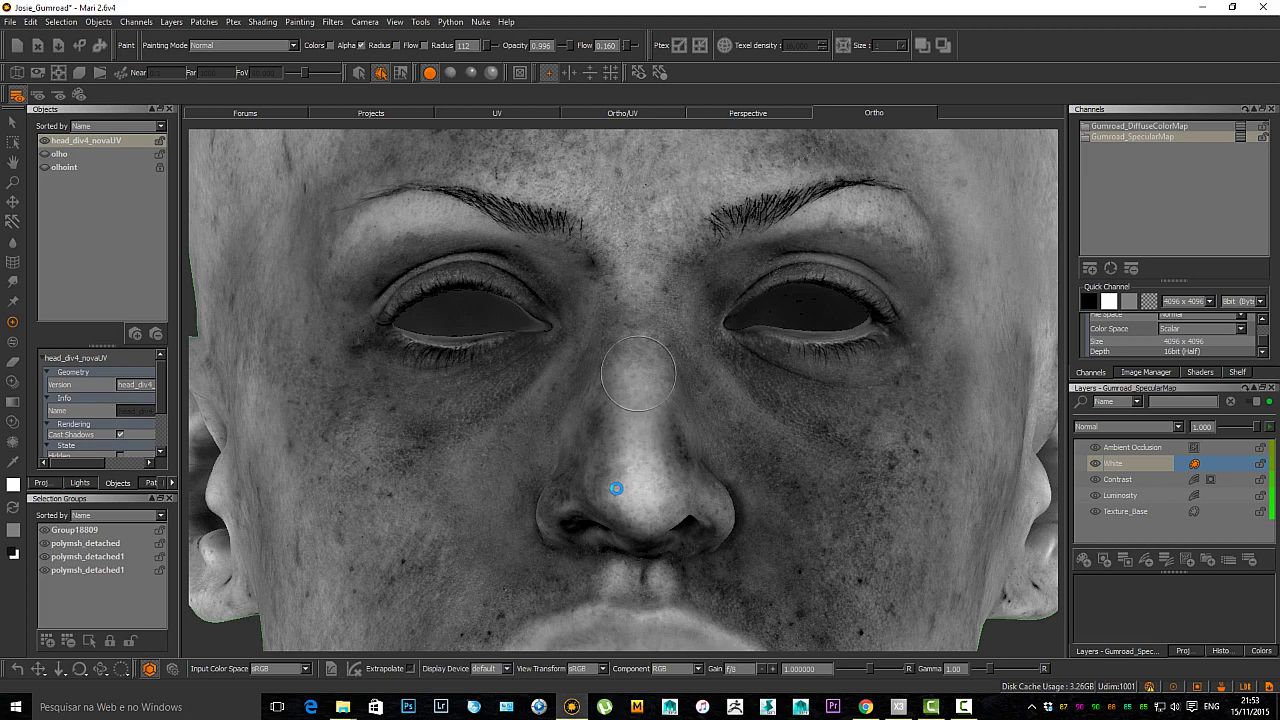
key("b")
scroll(724, 351, "up", 2)
scroll(616, 488, "down", 1)
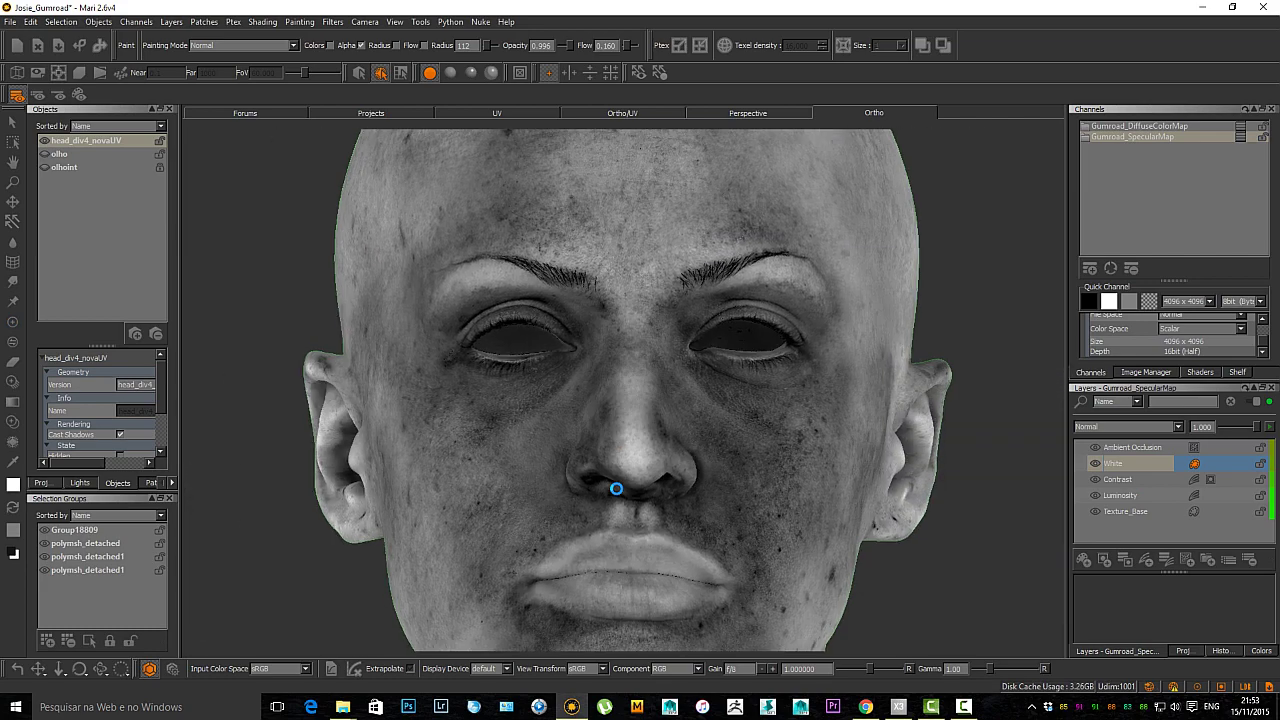
Paint white over both cheeks, enlarging the brush radius to 132, and bake the paint.
scroll(616, 488, "down", 4)
middle_click_drag(616, 488, 552, 421, "alt")
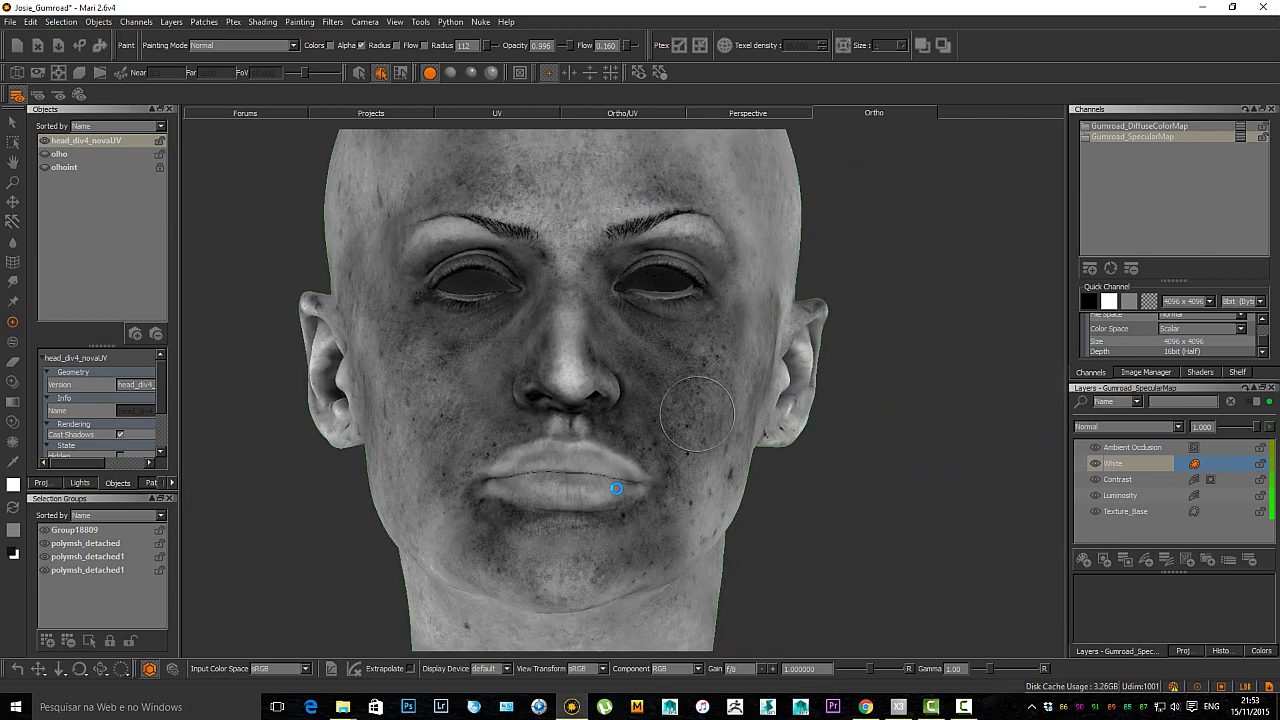
mouse_move(691, 378)
left_mouse_down()
mouse_move(711, 378)
mouse_move(693, 362)
mouse_move(687, 371)
mouse_move(695, 434)
left_mouse_up()
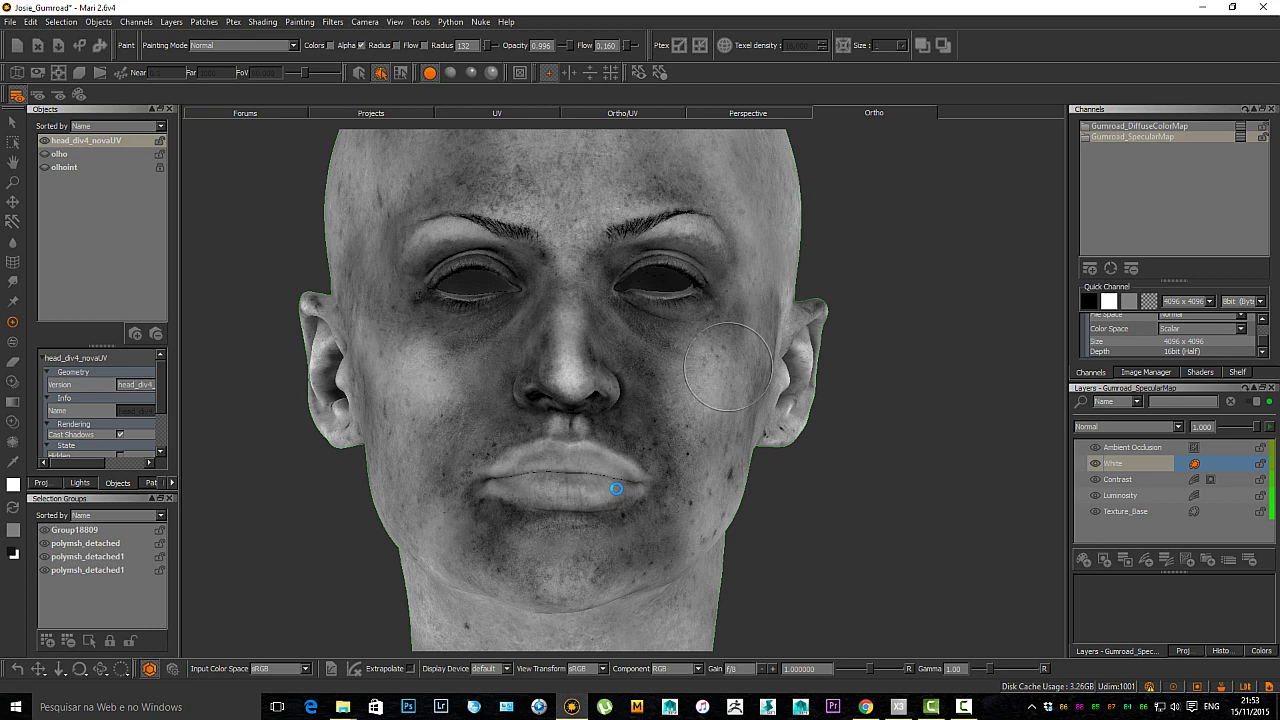
key("b")
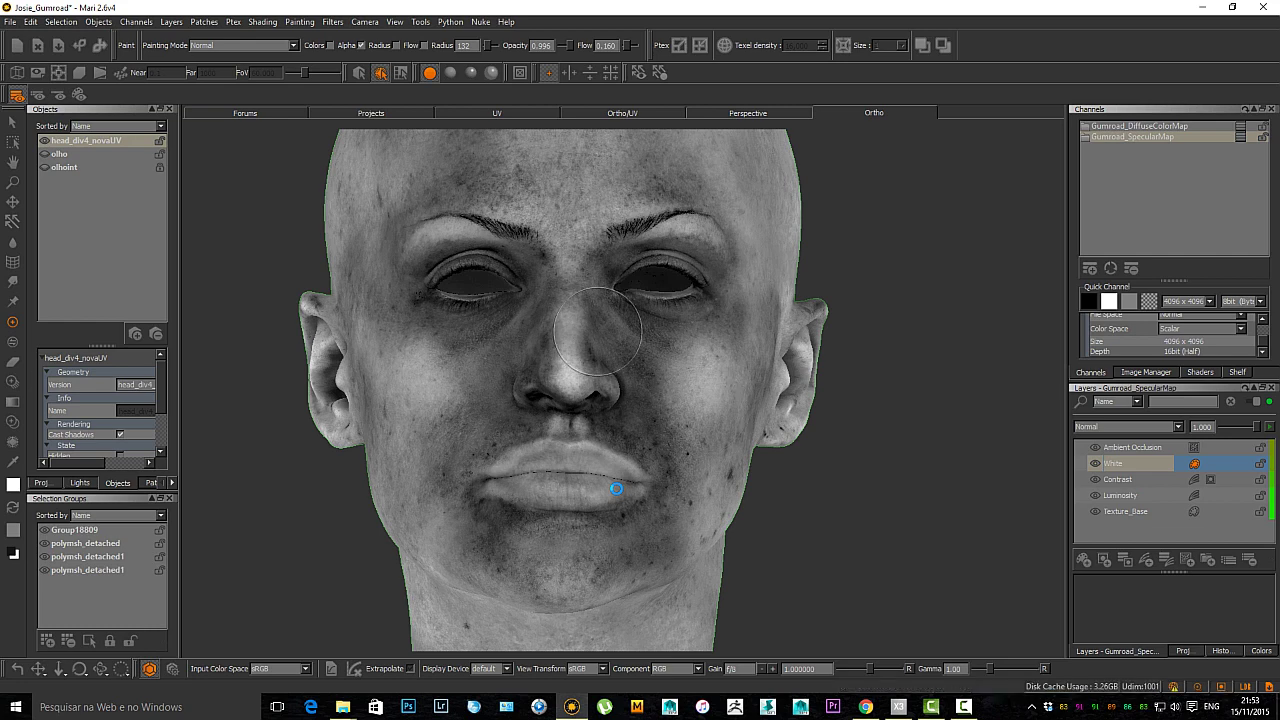
Paint white across the middle of the forehead above the eyebrows, baking the paint.
middle_click_drag(572, 266, 603, 446, "alt")
mouse_move(627, 360)
left_mouse_down()
mouse_move(572, 346)
mouse_move(543, 309)
mouse_move(508, 336)
mouse_move(532, 323)
mouse_move(625, 336)
mouse_move(610, 364)
mouse_move(674, 346)
mouse_move(562, 284)
left_mouse_up()
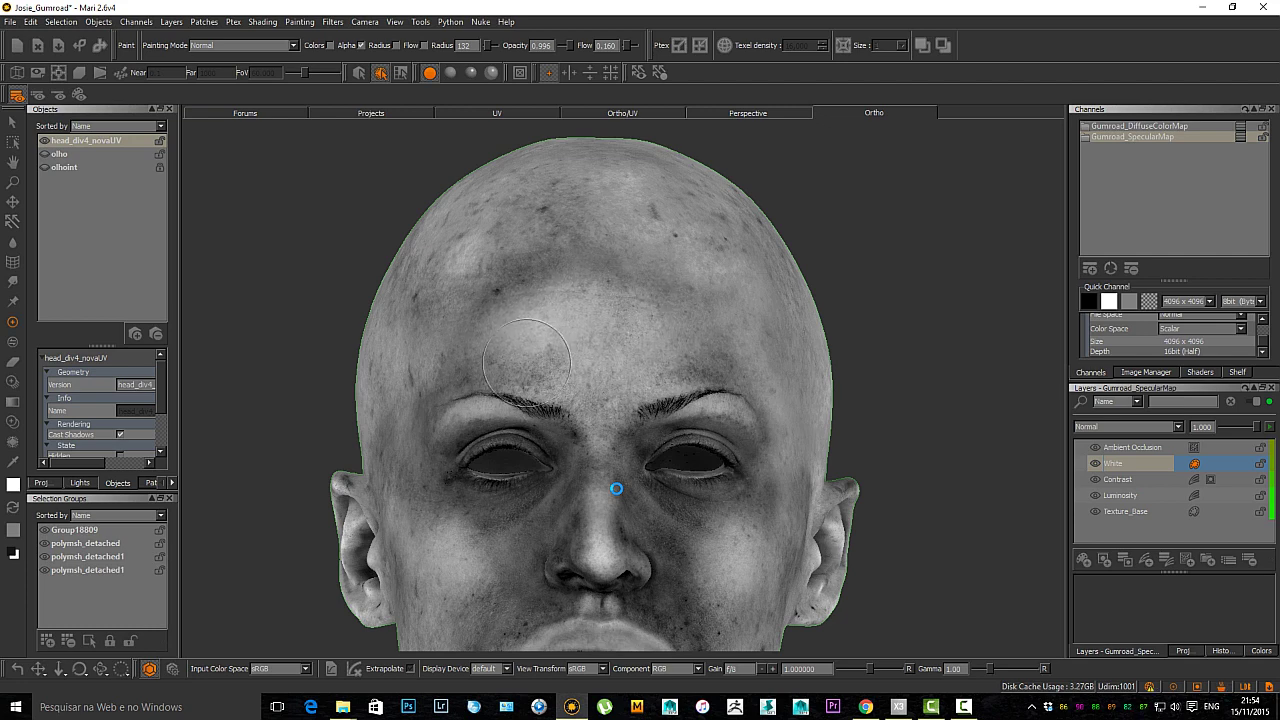
mouse_move(527, 358)
left_mouse_down()
mouse_move(555, 415)
mouse_move(596, 446)
left_mouse_up()
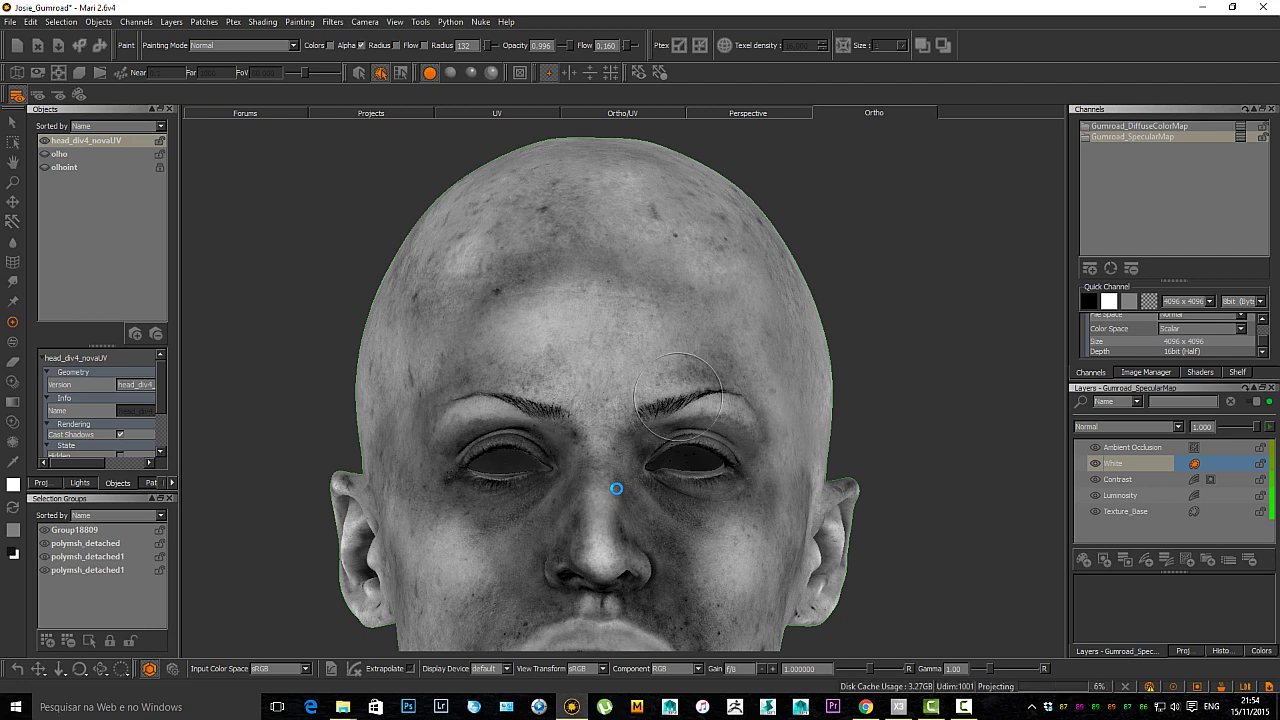
middle_click_drag(678, 396, 633, 350)
Try the Overlay, Soft Light, Screen and Pin Light blend modes on the White layer, ending on Normal.
left_click(1125, 426)
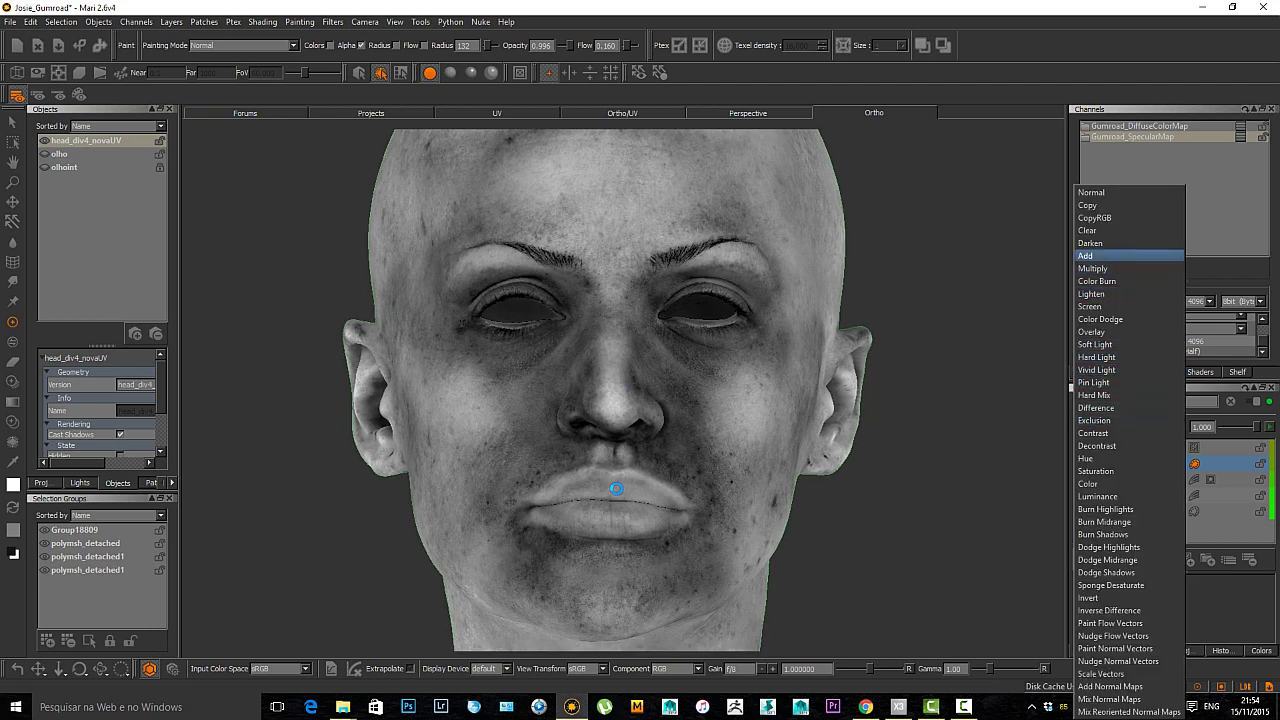
left_click(1091, 331)
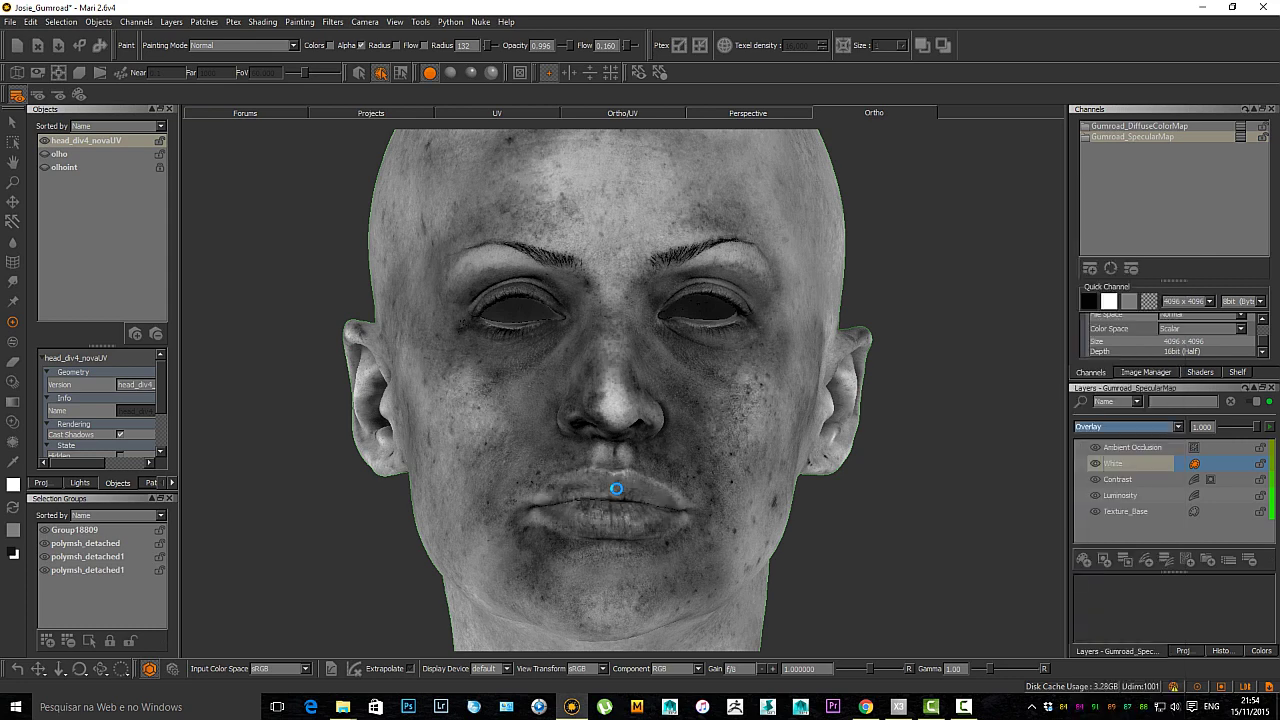
left_click(1125, 426)
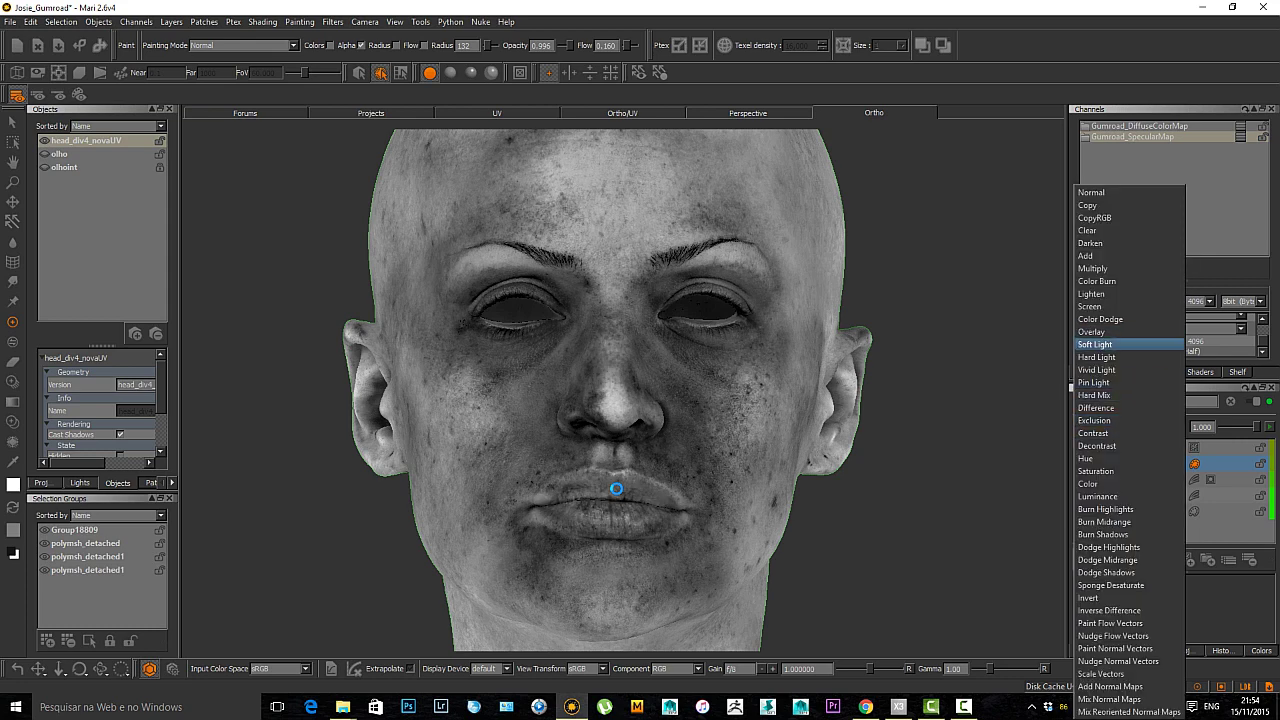
left_click(1095, 344)
left_click(1125, 426)
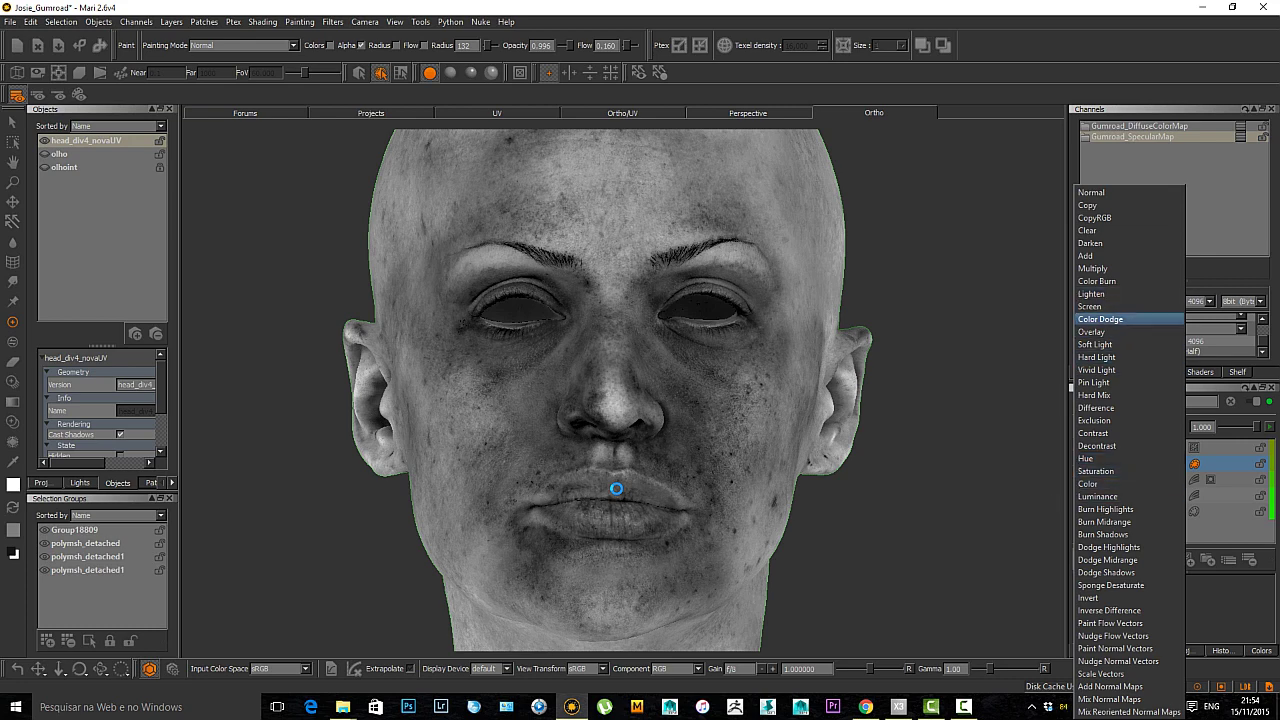
left_click(1090, 306)
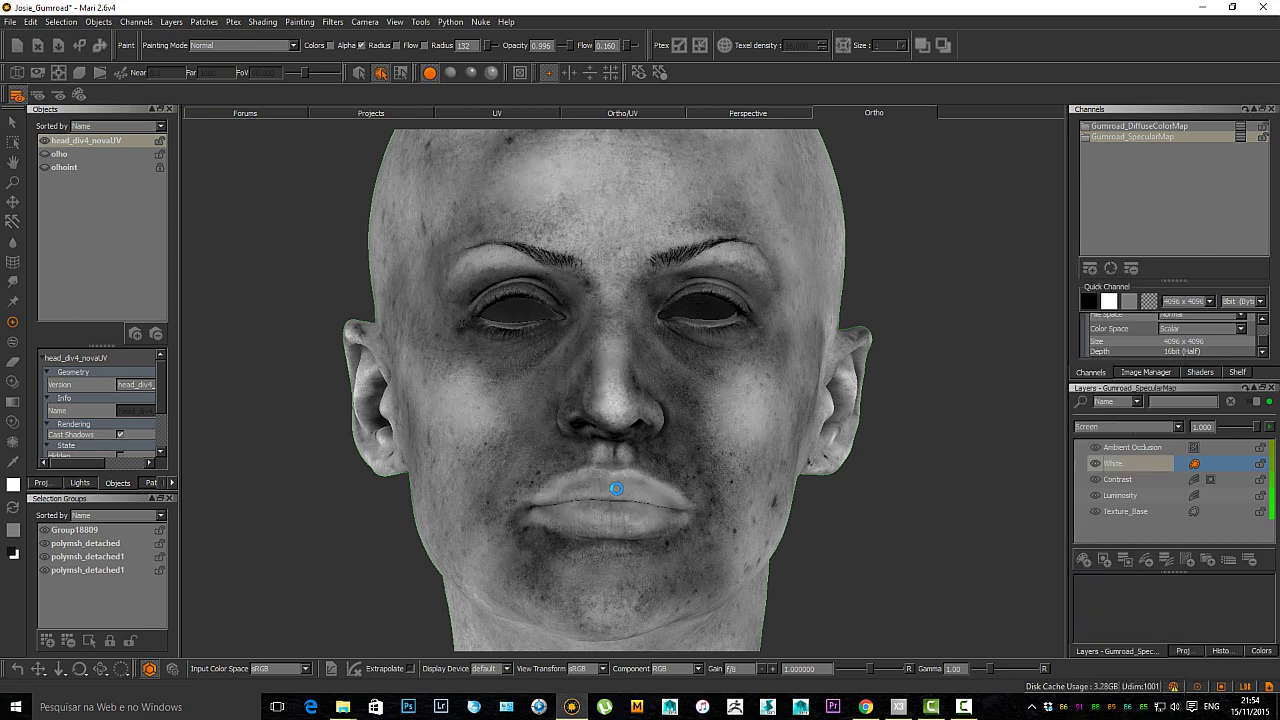
left_click(1128, 427)
left_click(1090, 191)
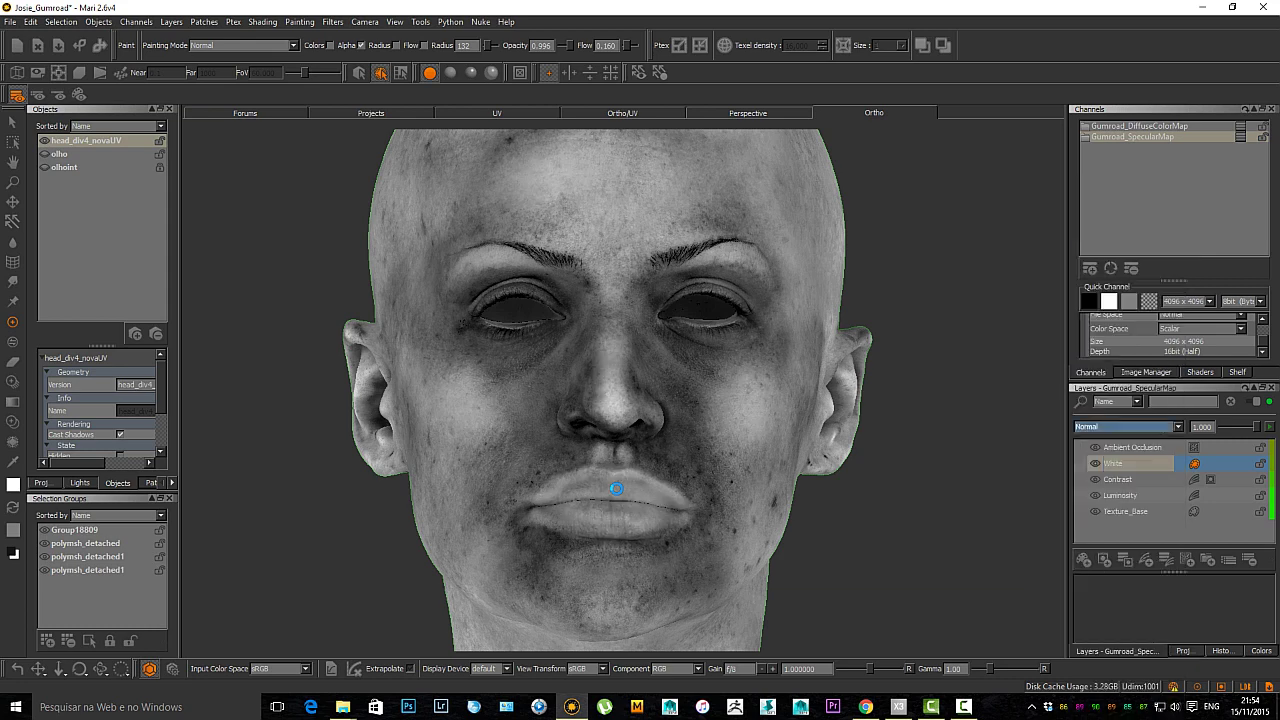
left_click(1125, 426)
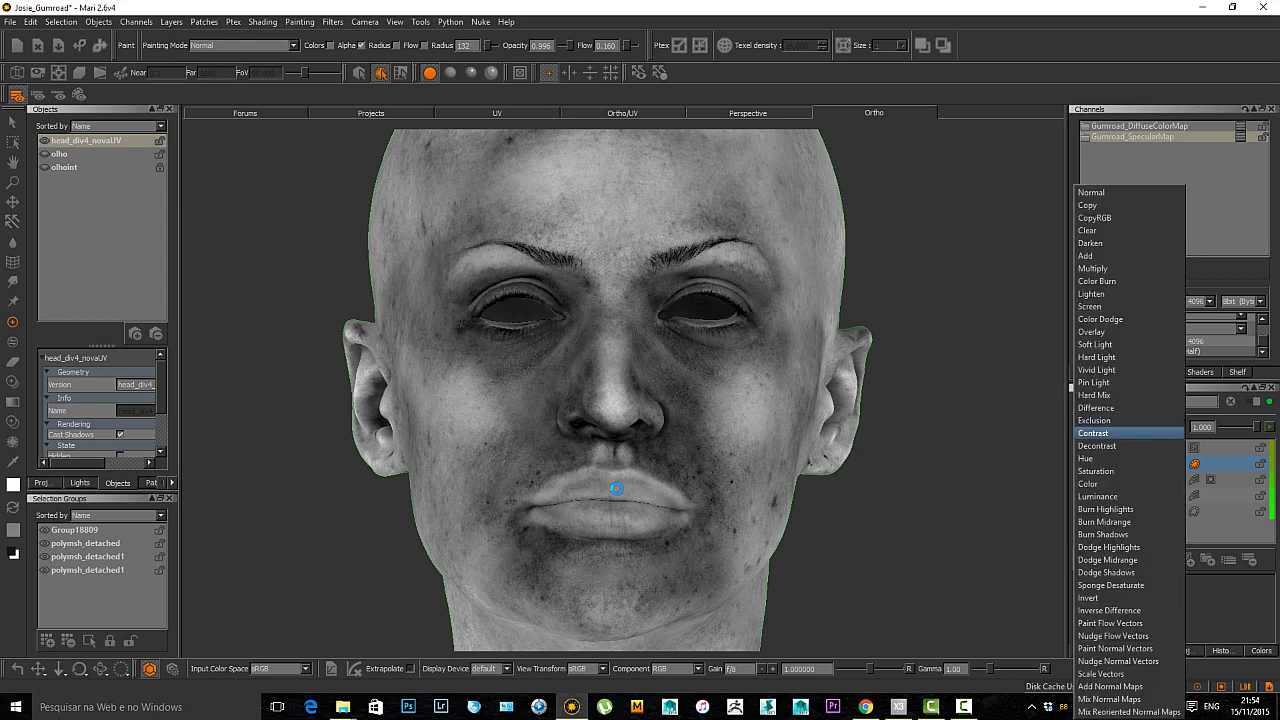
left_click(1094, 383)
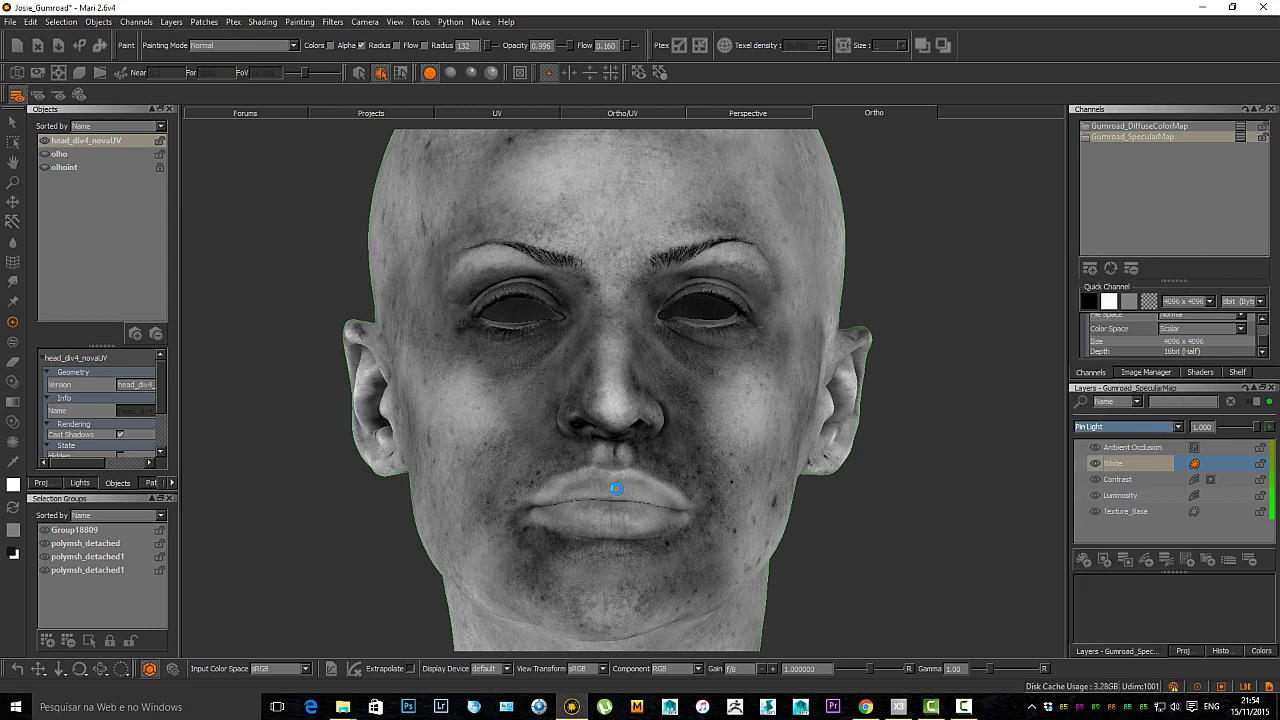
left_click(1127, 426)
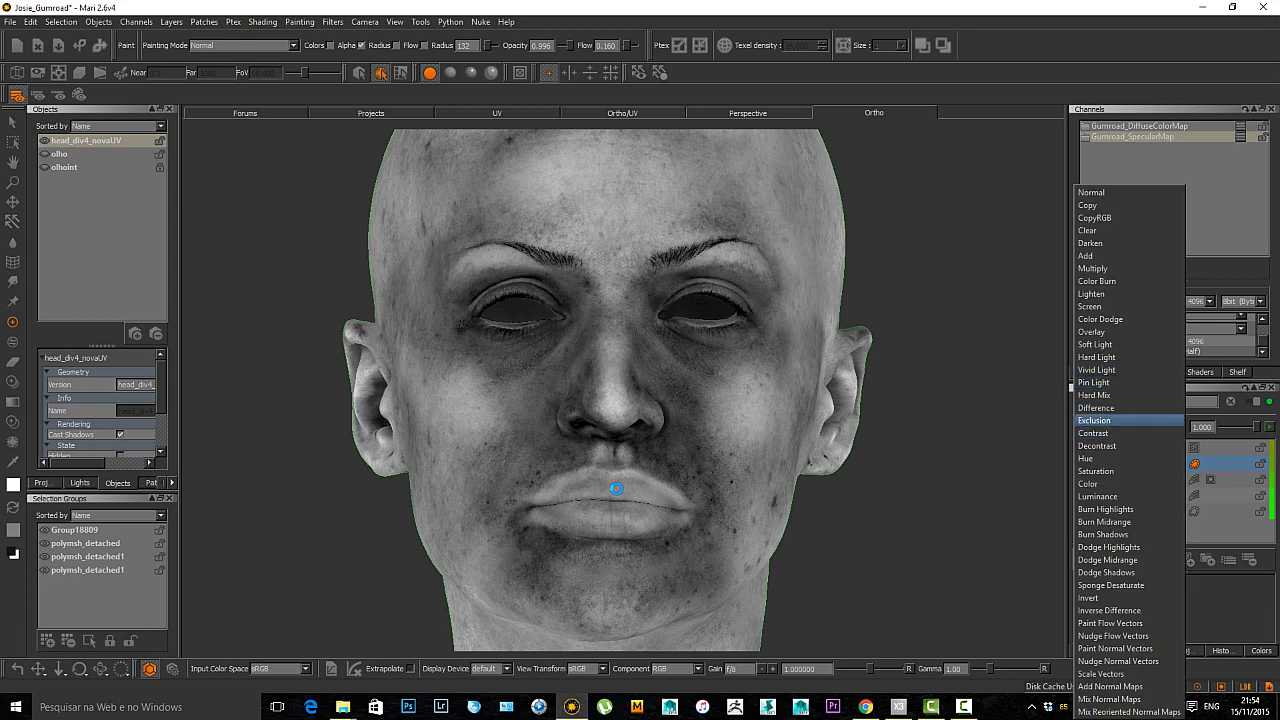
left_click(1091, 193)
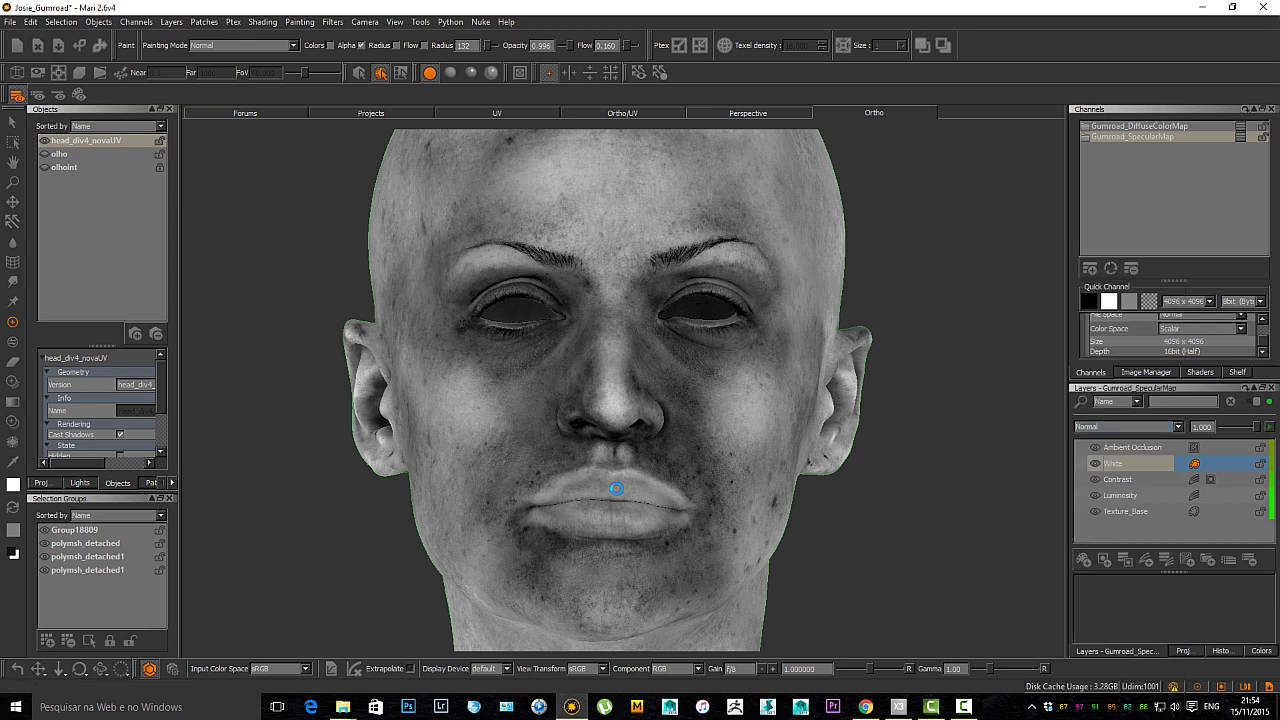
Paint white on the inner ridge of the head's left ear from the side and from above, baking the paint.
scroll(620, 548, "up", 3)
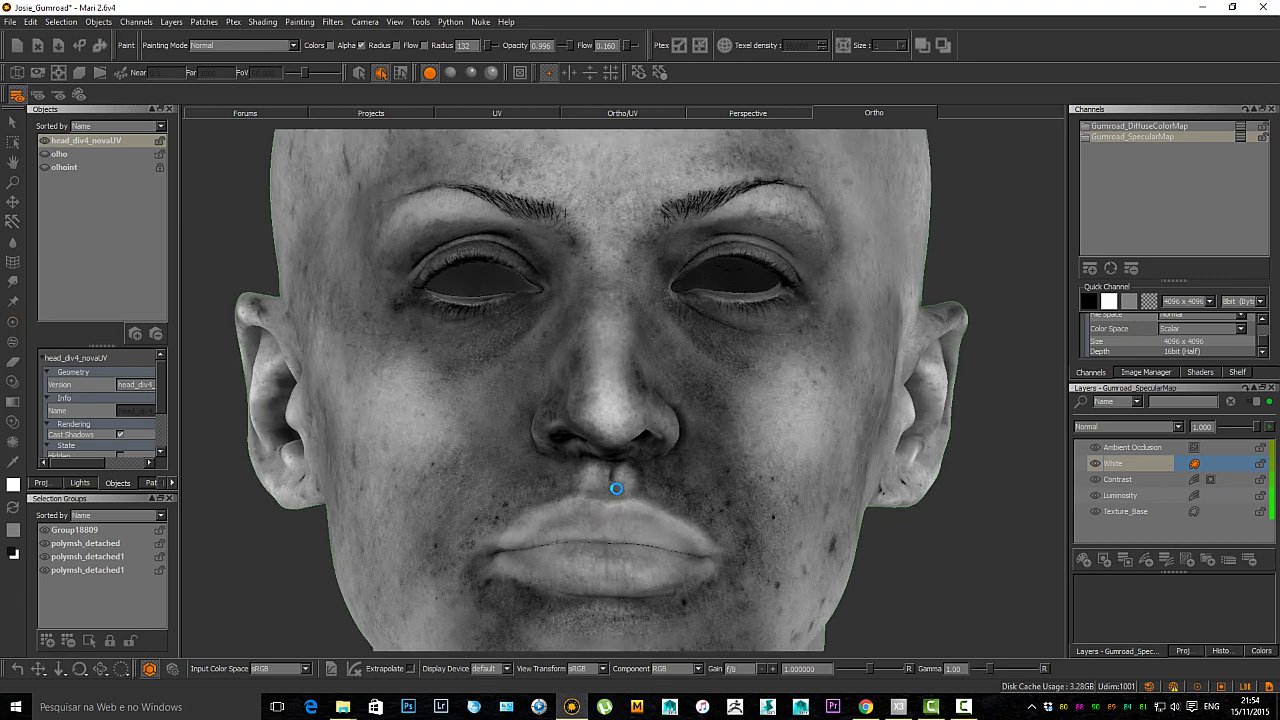
middle_click_drag(616, 488, 616, 488)
left_click_drag(616, 488, 480, 488, "alt")
middle_click_drag(616, 488, 376, 516, "alt")
right_click_drag(616, 488, 723, 460, "alt")
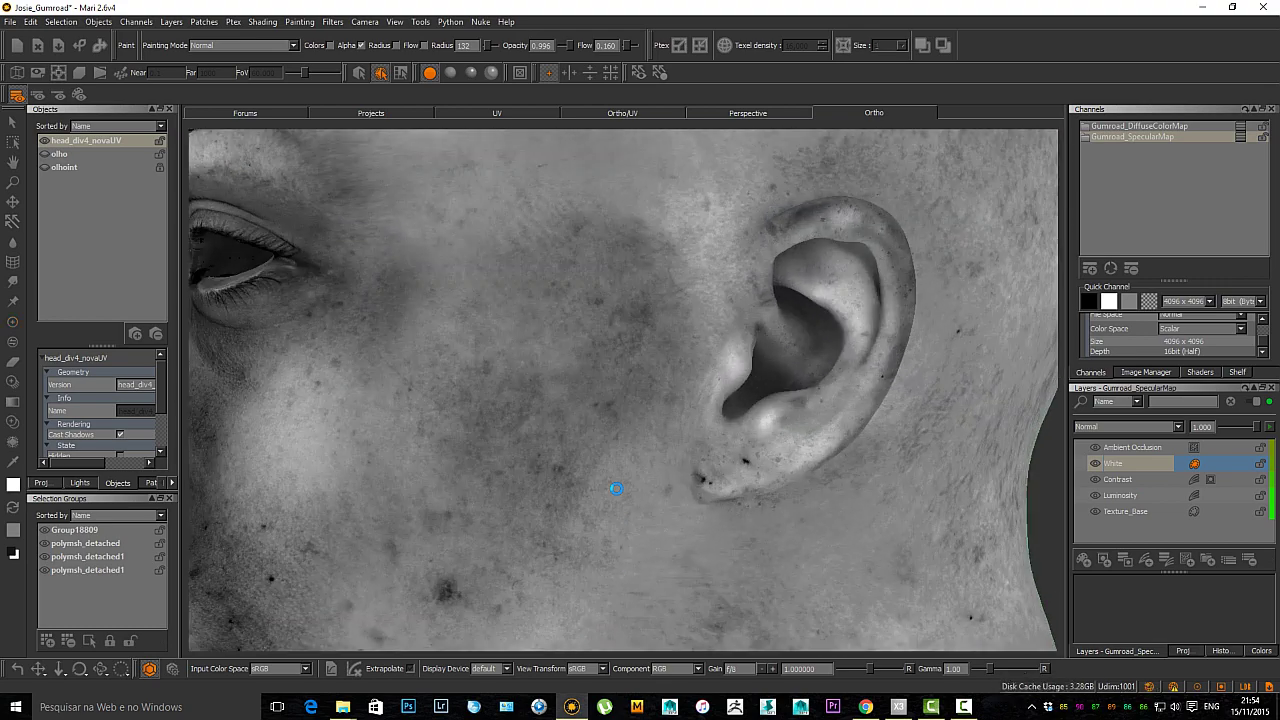
mouse_move(723, 360)
middle_mouse_down("alt")
mouse_move(578, 505)
mouse_move(616, 488)
middle_mouse_up("alt")
scroll(616, 488, "up", 3)
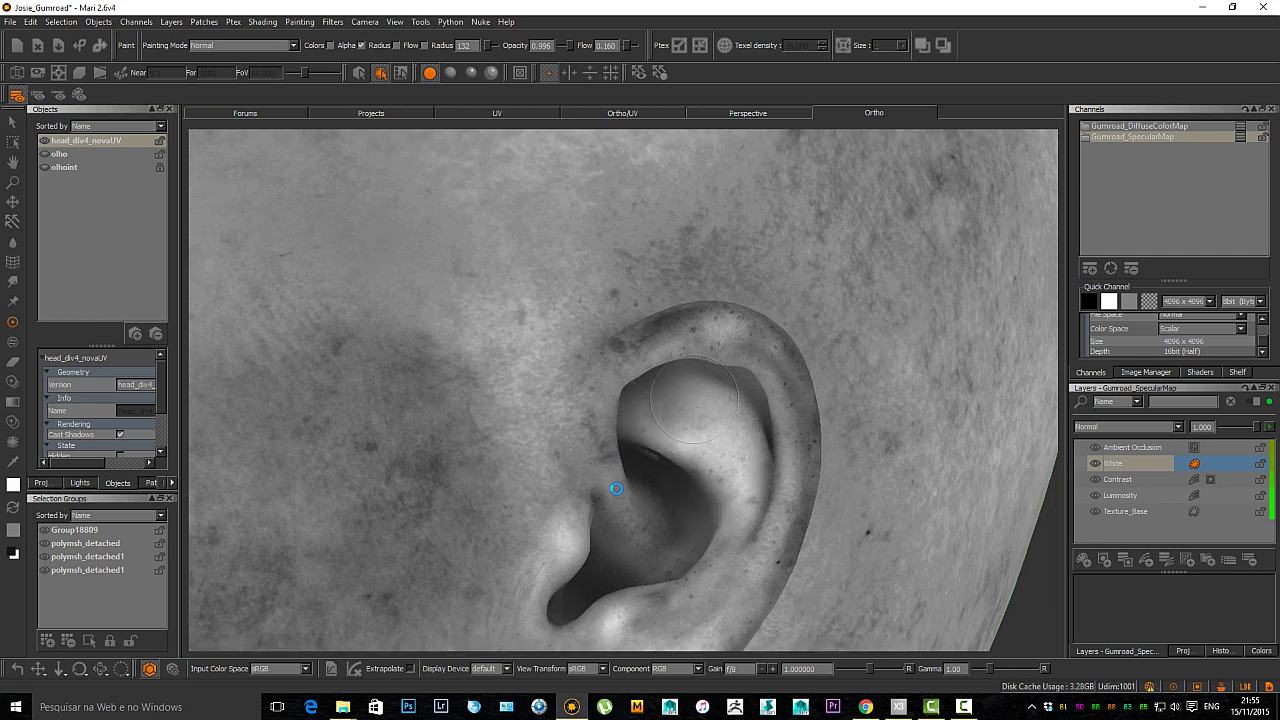
key("b")
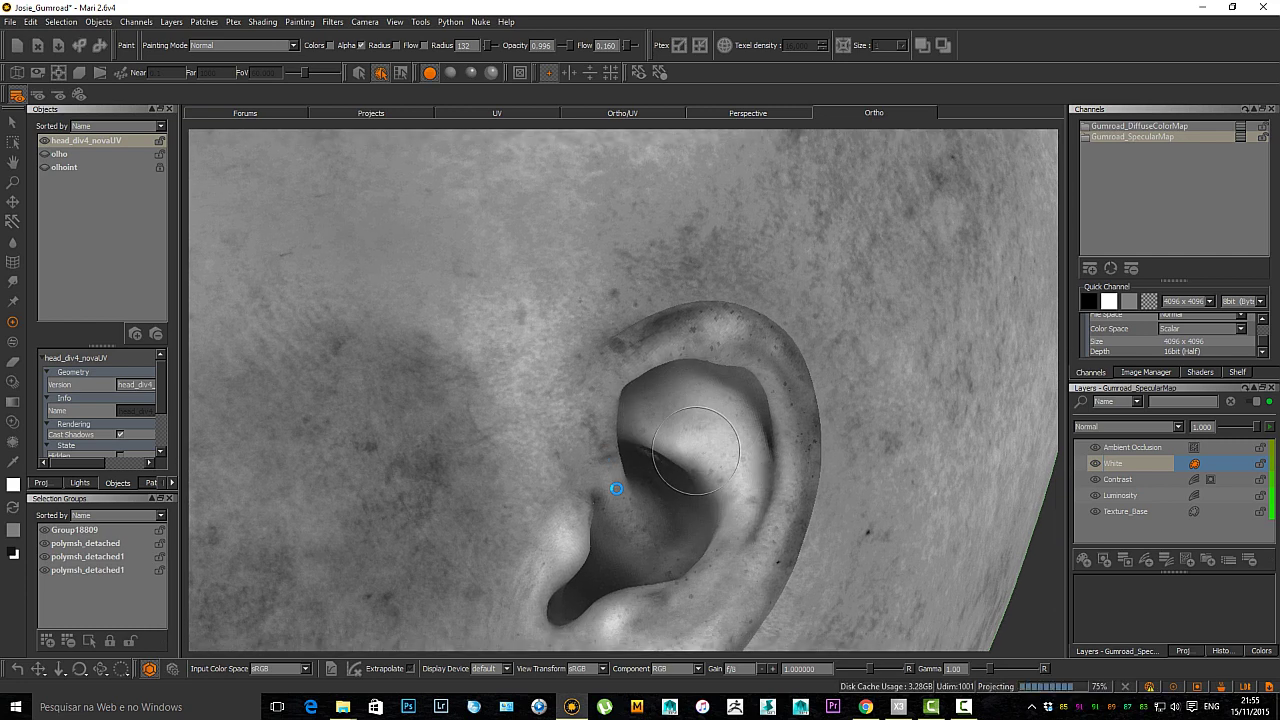
middle_click_drag(616, 488, 616, 488)
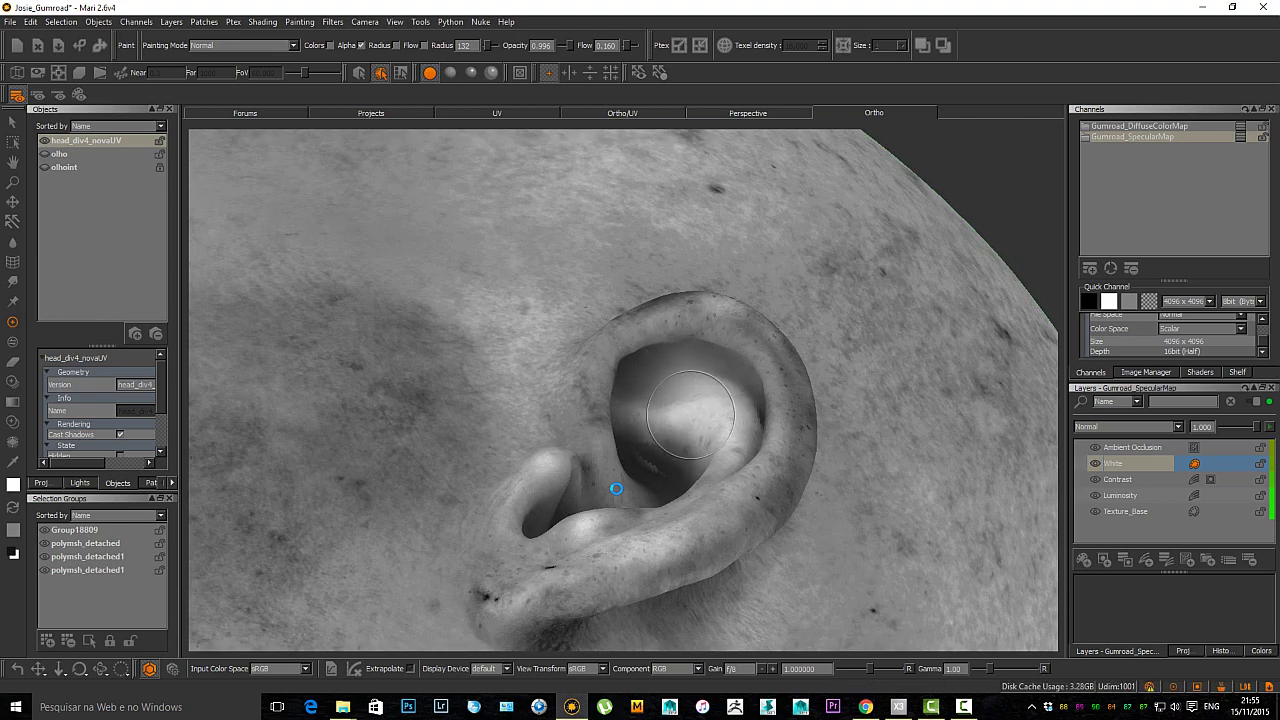
key("b")
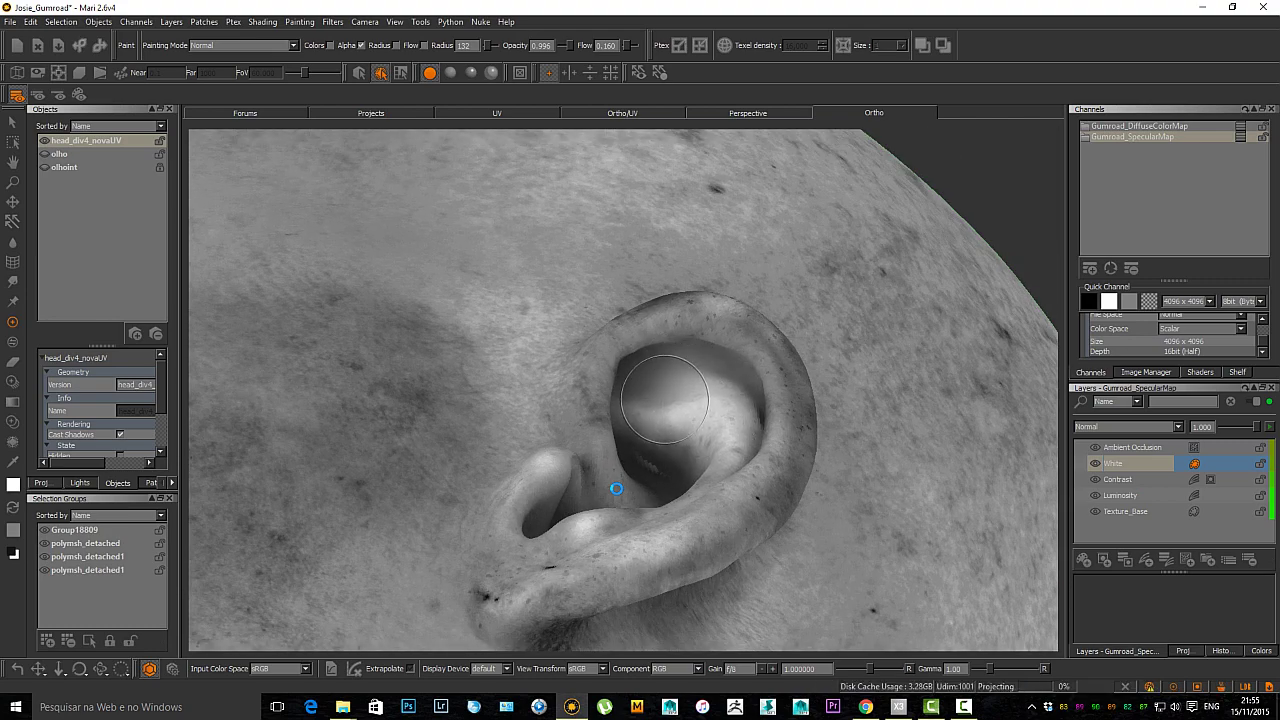
Paint white on the inner ridge of the head's right ear from the side, and bake the paint.
left_click_drag(616, 488, 616, 488, "alt")
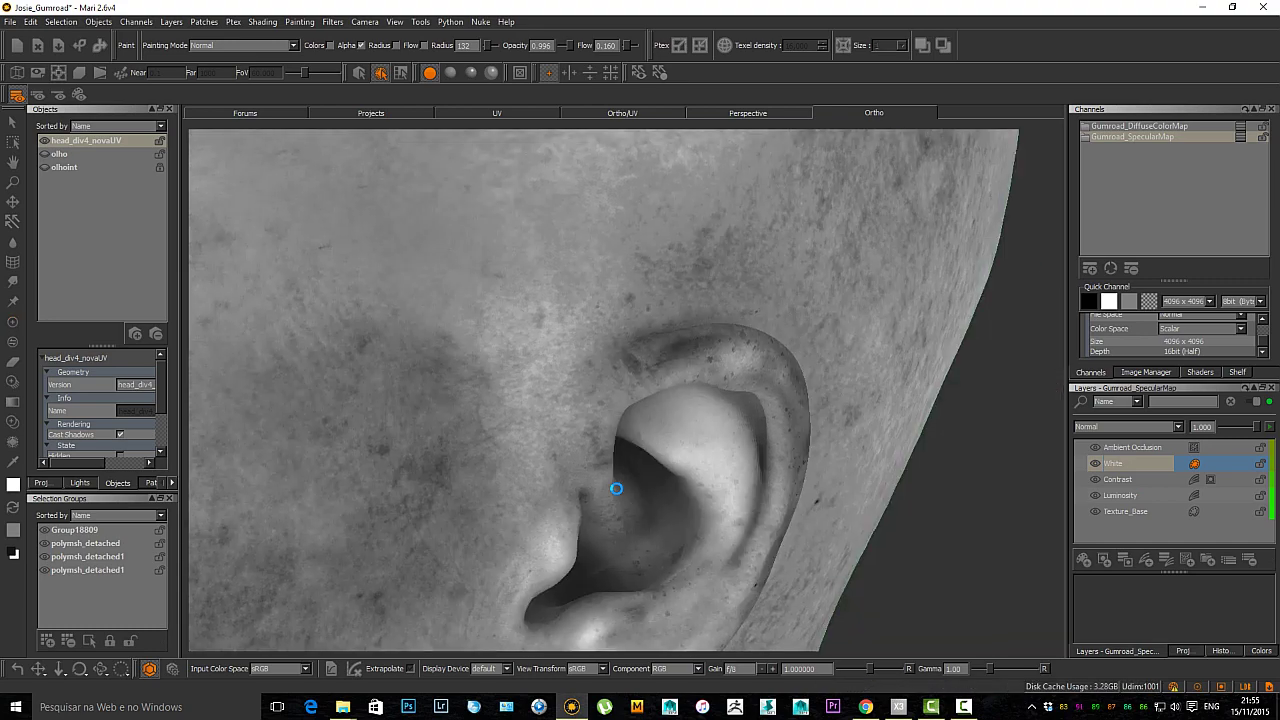
right_click_drag(616, 488, 616, 488, "alt")
middle_click_drag(616, 488, 616, 488)
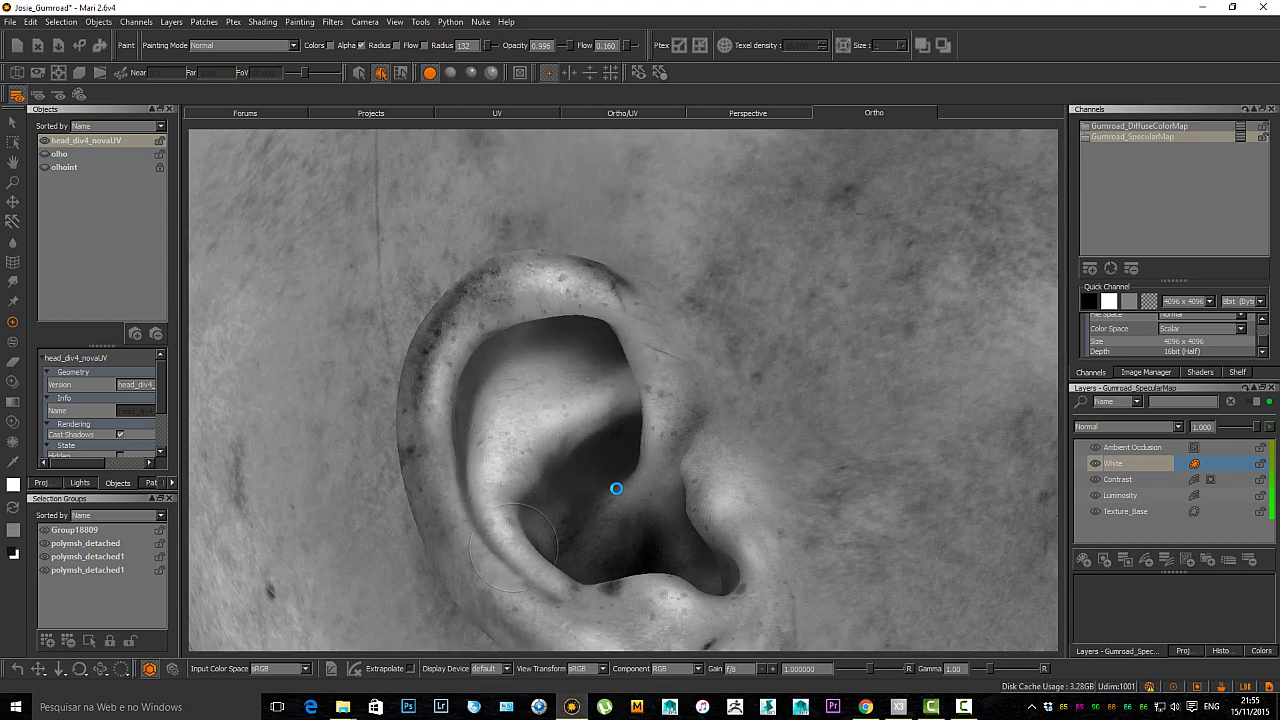
key("b")
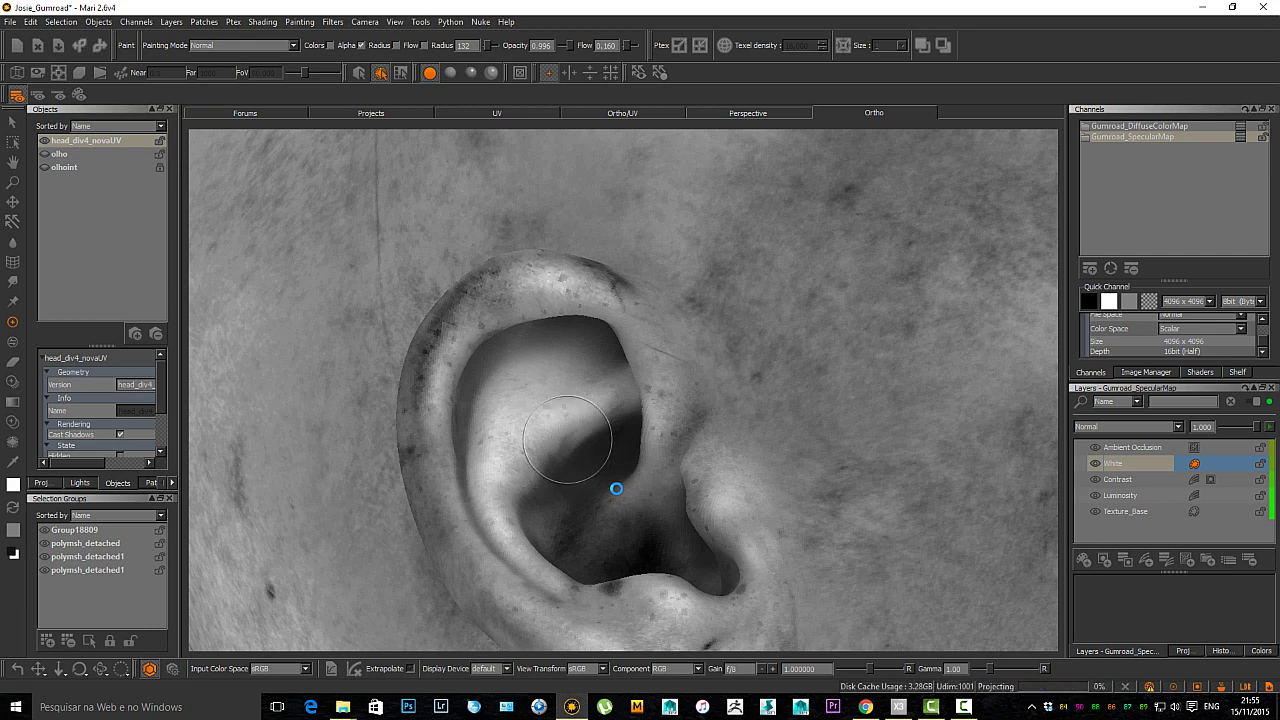
left_click_drag(667, 458, 570, 475, "alt")
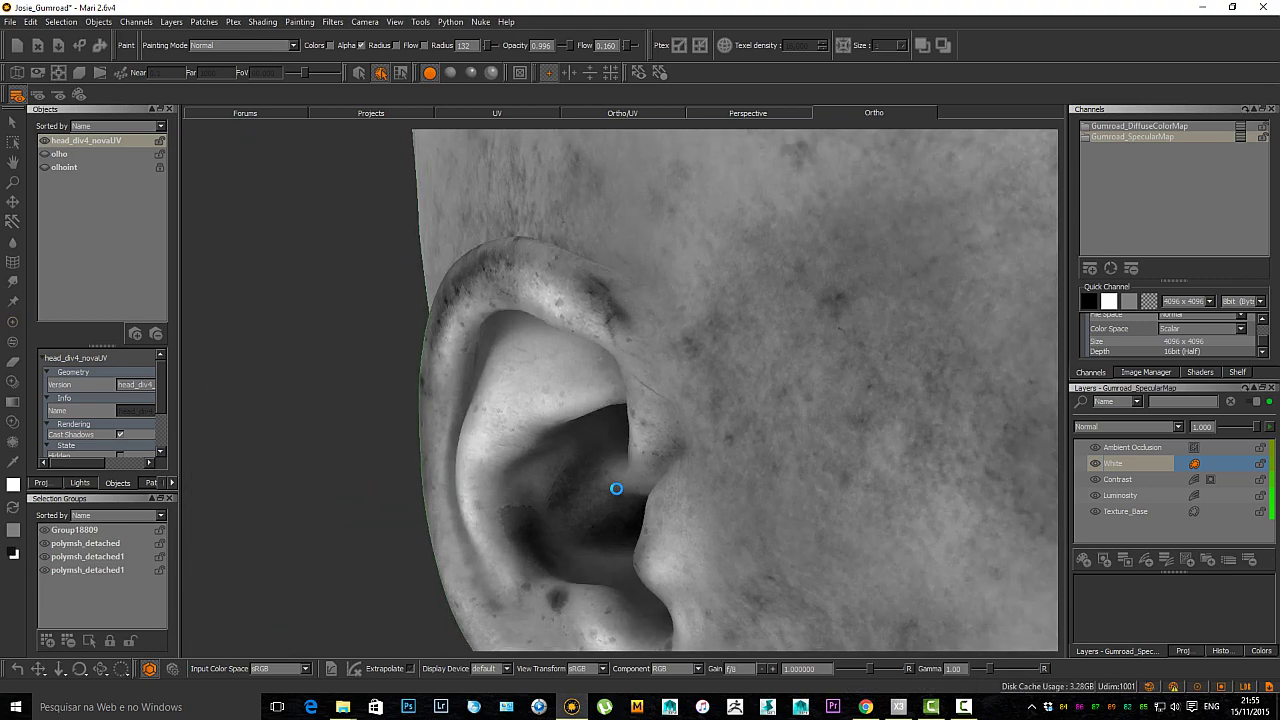
right_click_drag(570, 475, 430, 475, "alt")
Paint white along the lower eyelid rim and inner corner of the head's right eye, baking the paint.
left_click_drag(616, 489, 460, 482, "alt")
right_click_drag(460, 482, 420, 482, "alt")
scroll(616, 488, "up", 10)
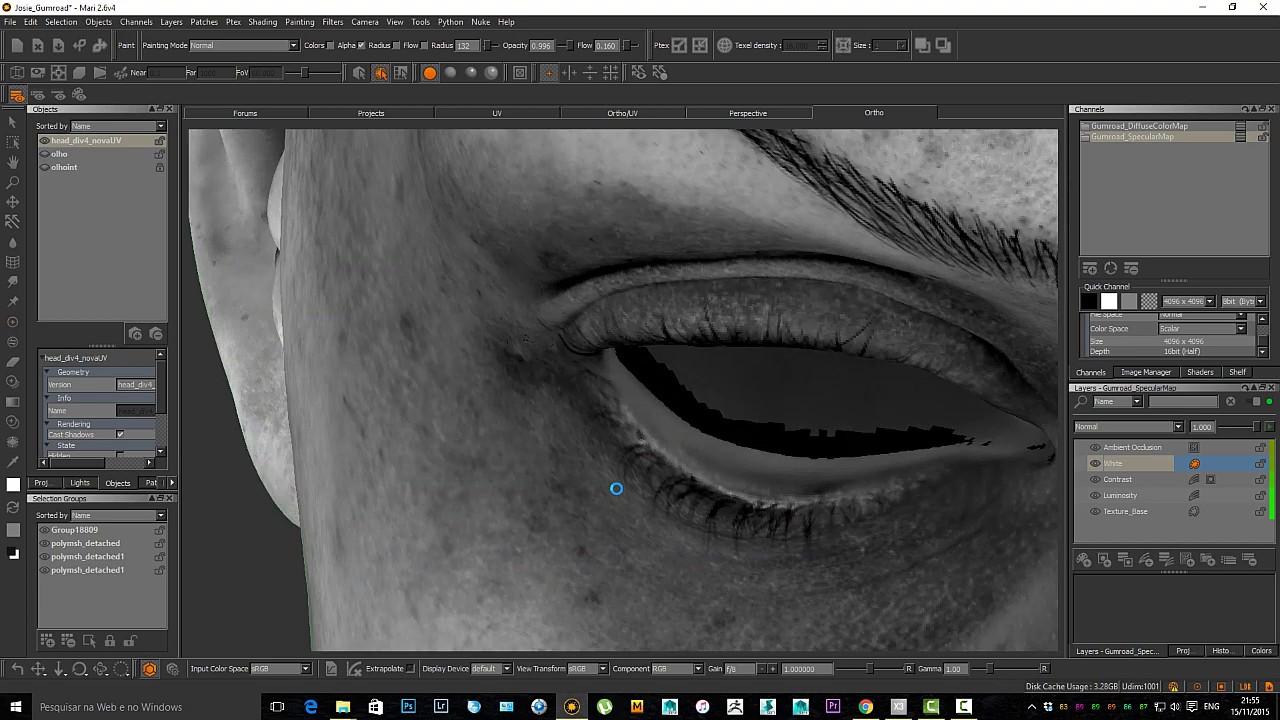
mouse_move(616, 489)
left_mouse_down("alt")
mouse_move(560, 450)
mouse_move(575, 485)
left_mouse_up("alt")
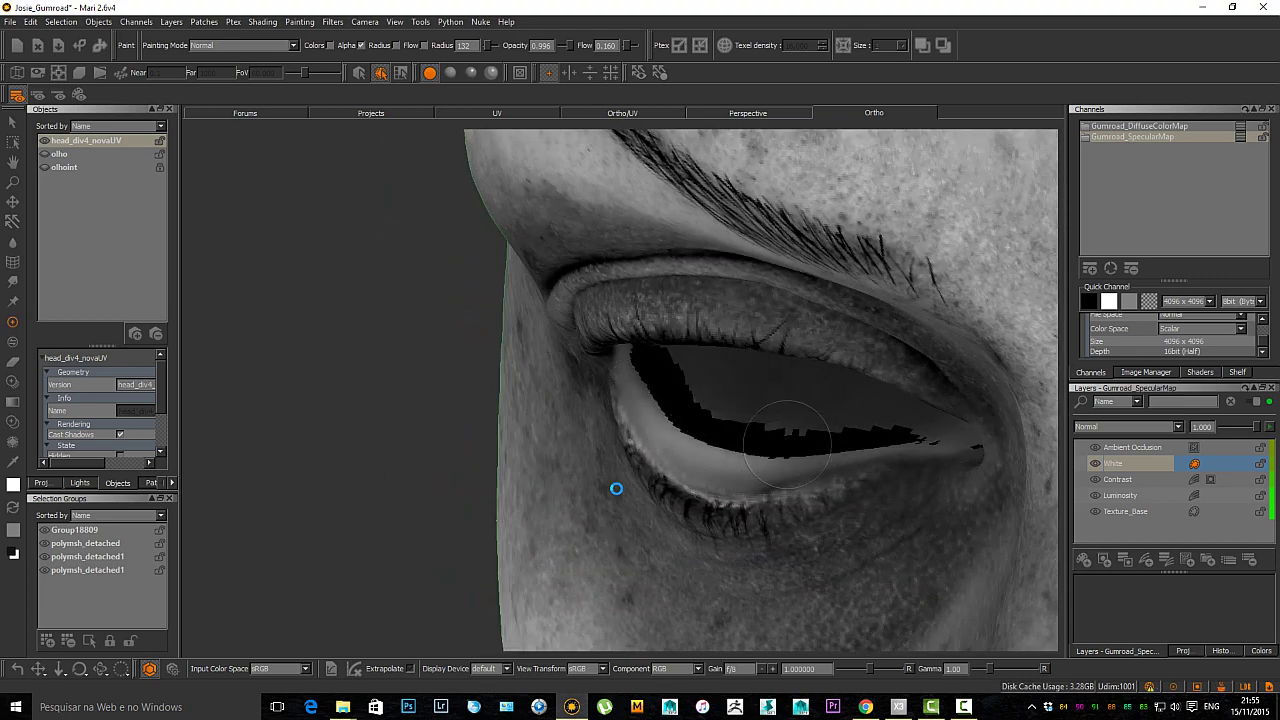
mouse_move(787, 445)
left_mouse_down()
mouse_move(800, 458)
mouse_move(871, 441)
mouse_move(655, 430)
mouse_move(672, 376)
mouse_move(658, 398)
left_mouse_up()
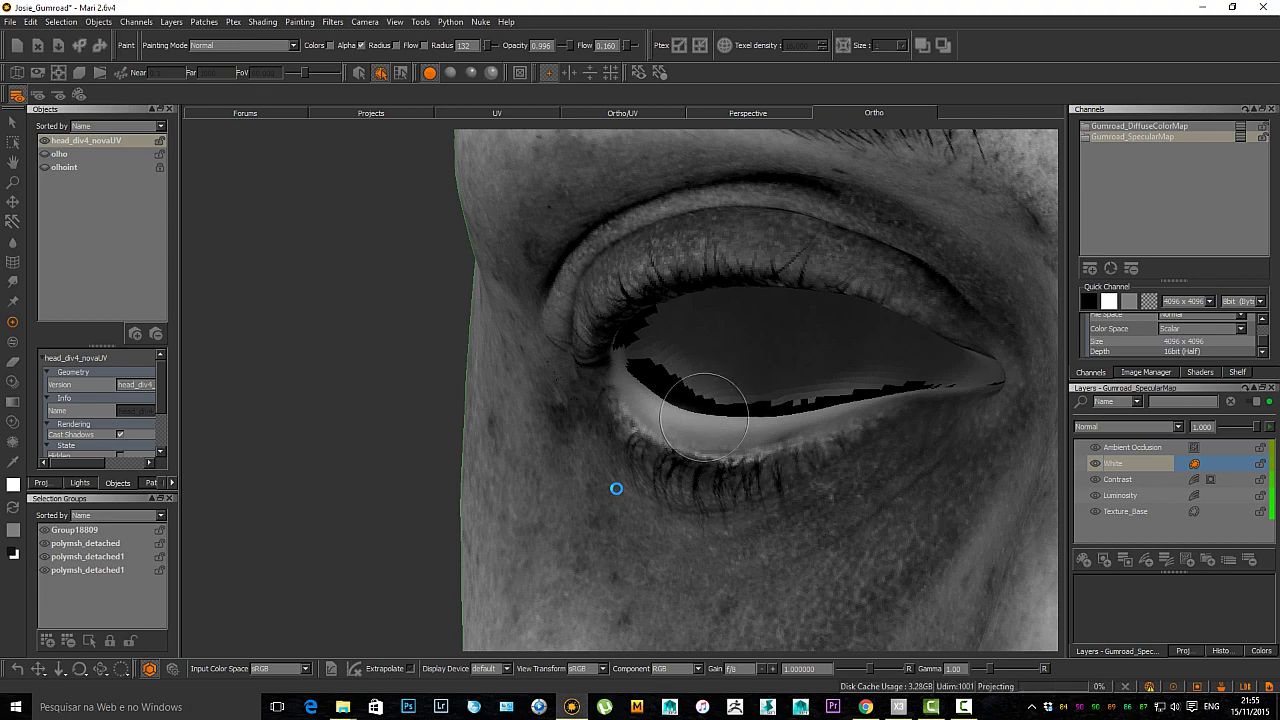
mouse_move(704, 416)
left_mouse_down("alt")
mouse_move(740, 428)
mouse_move(684, 440)
mouse_move(614, 491)
left_mouse_up("alt")
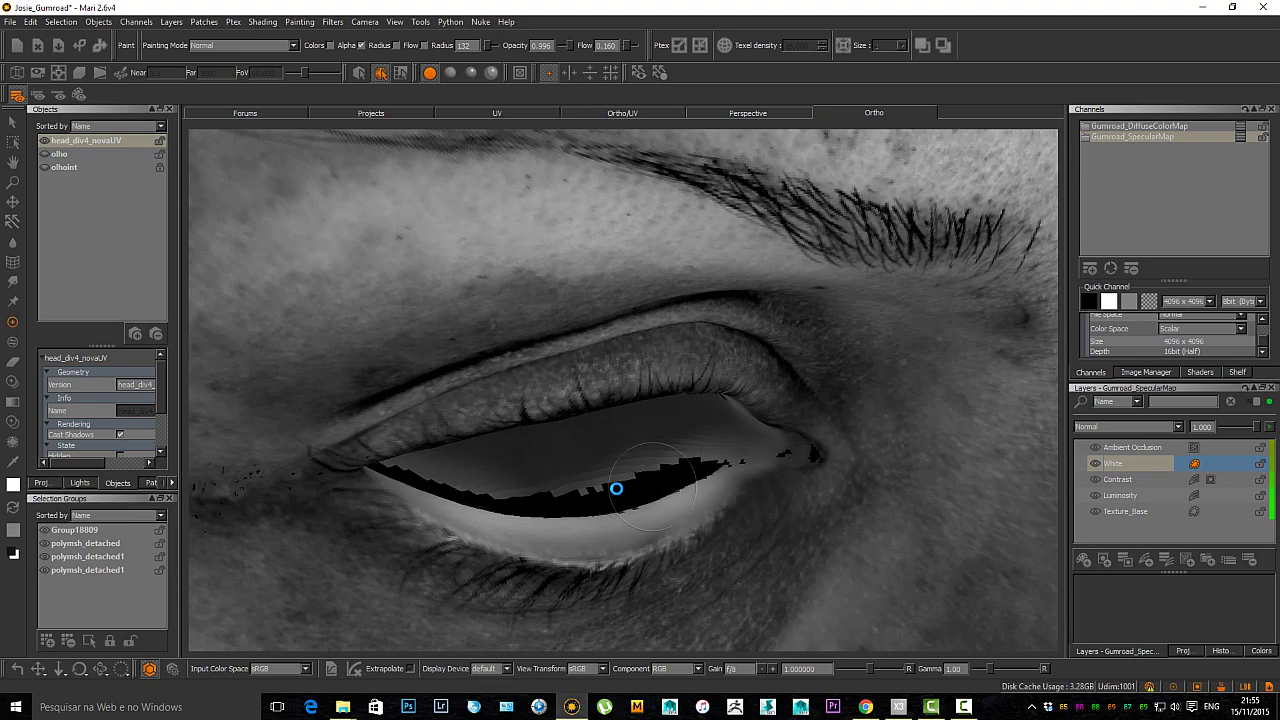
key("b")
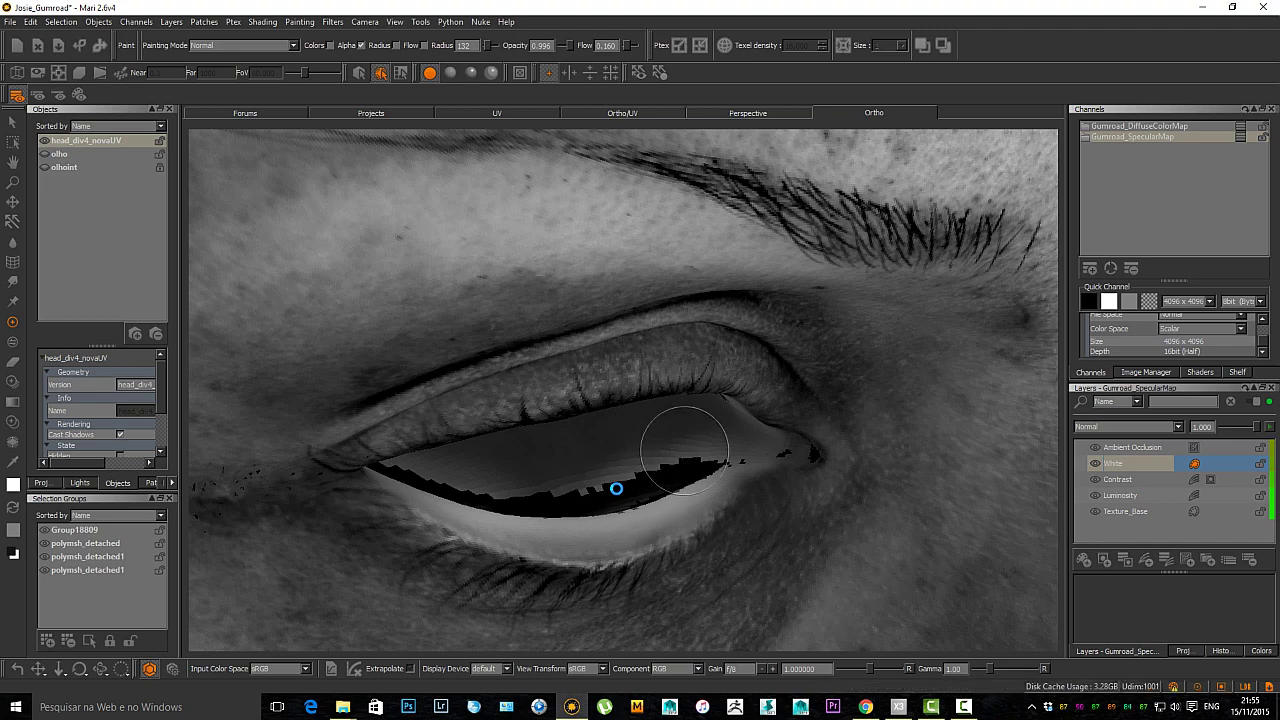
Paint white along the right eye's upper eyelid rim from below, reducing the brush radius to 78, and bake the paint.
left_click_drag(616, 488, 616, 488, "alt")
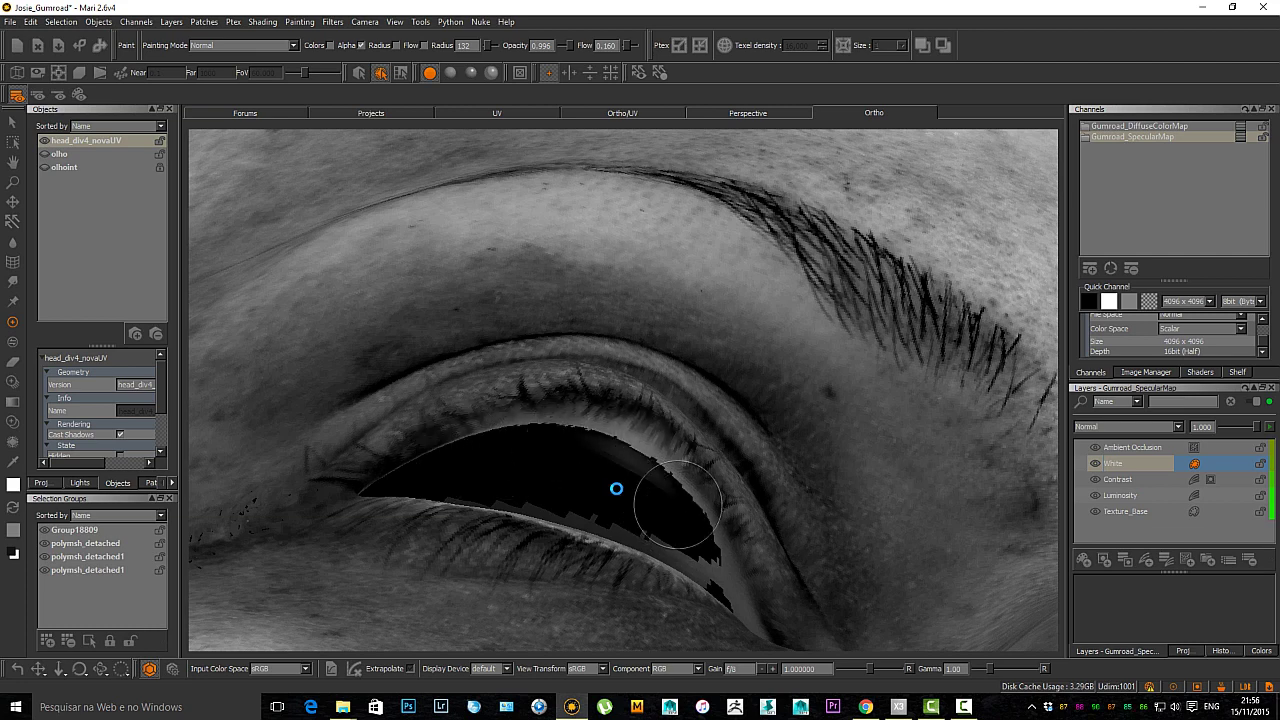
mouse_move(648, 467)
left_mouse_down()
mouse_move(748, 588)
mouse_move(645, 440)
mouse_move(600, 422)
mouse_move(496, 428)
mouse_move(412, 471)
left_mouse_up()
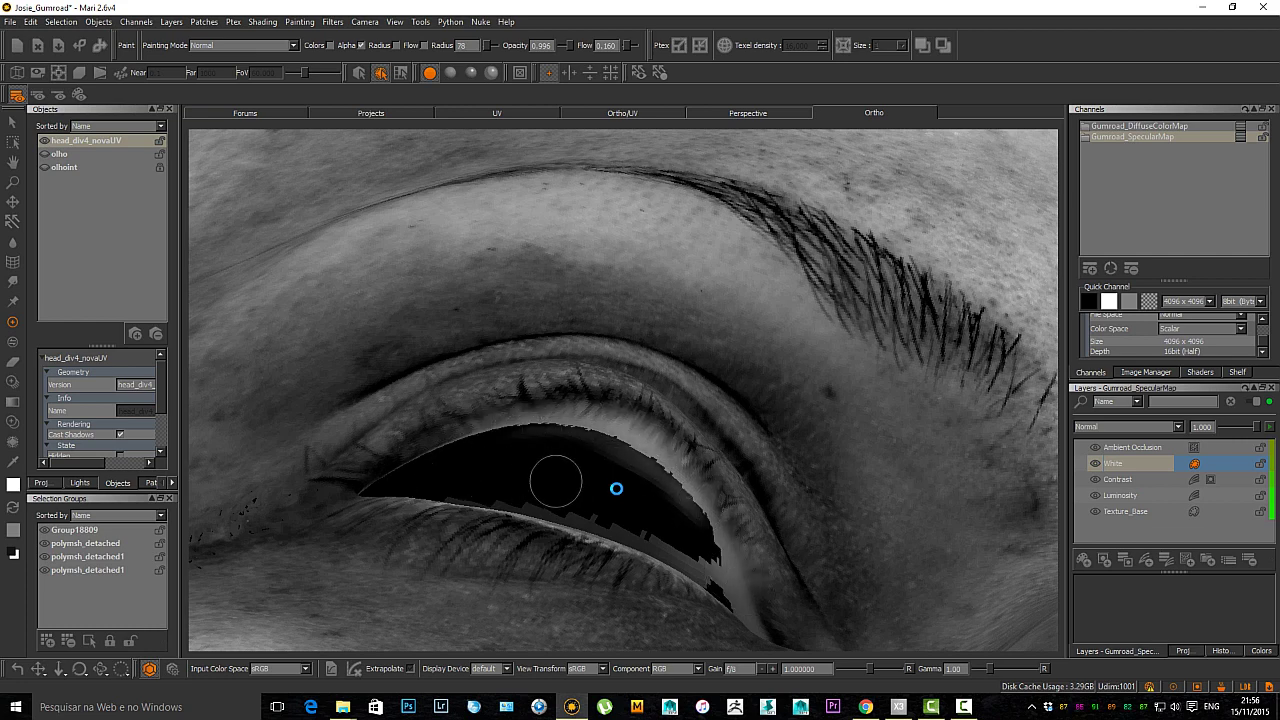
key("b")
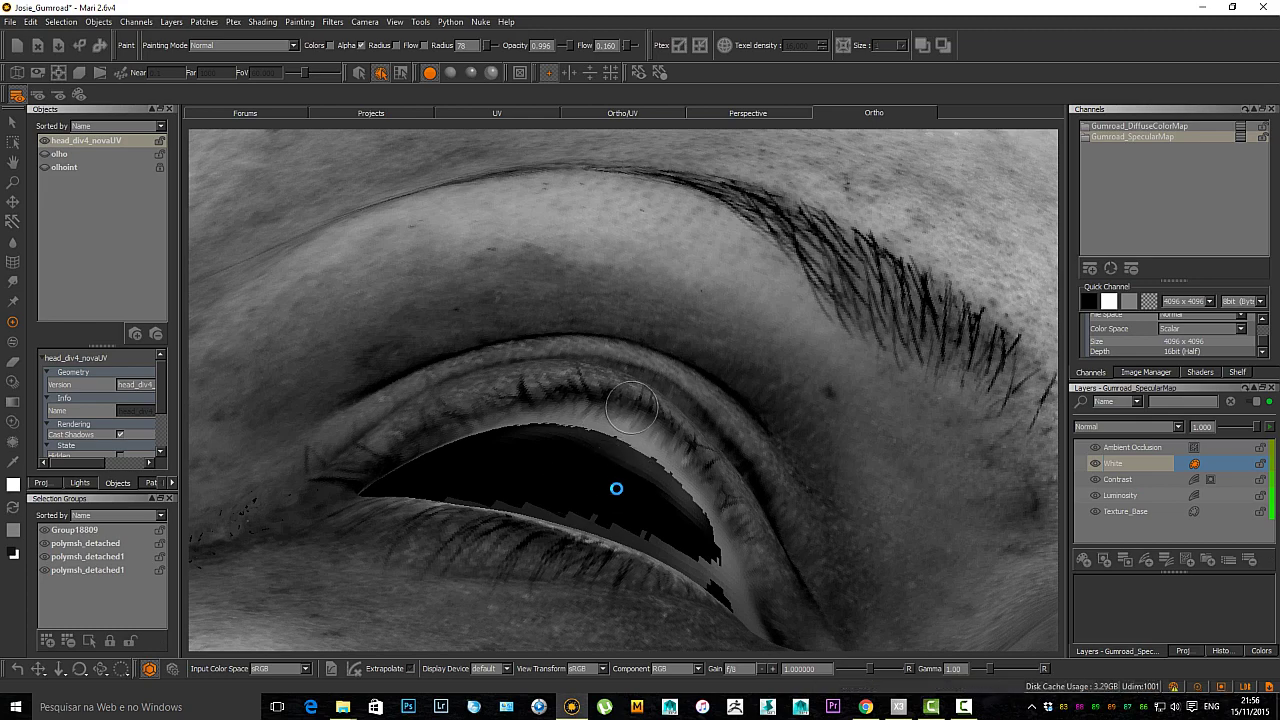
Paint white along the lower and upper eyelid rims of the head's left eye, baking the paint.
left_click_drag(632, 400, 640, 478, "alt")
right_click_drag(616, 488, 540, 488, "alt")
middle_click_drag(800, 465, 651, 451, "alt")
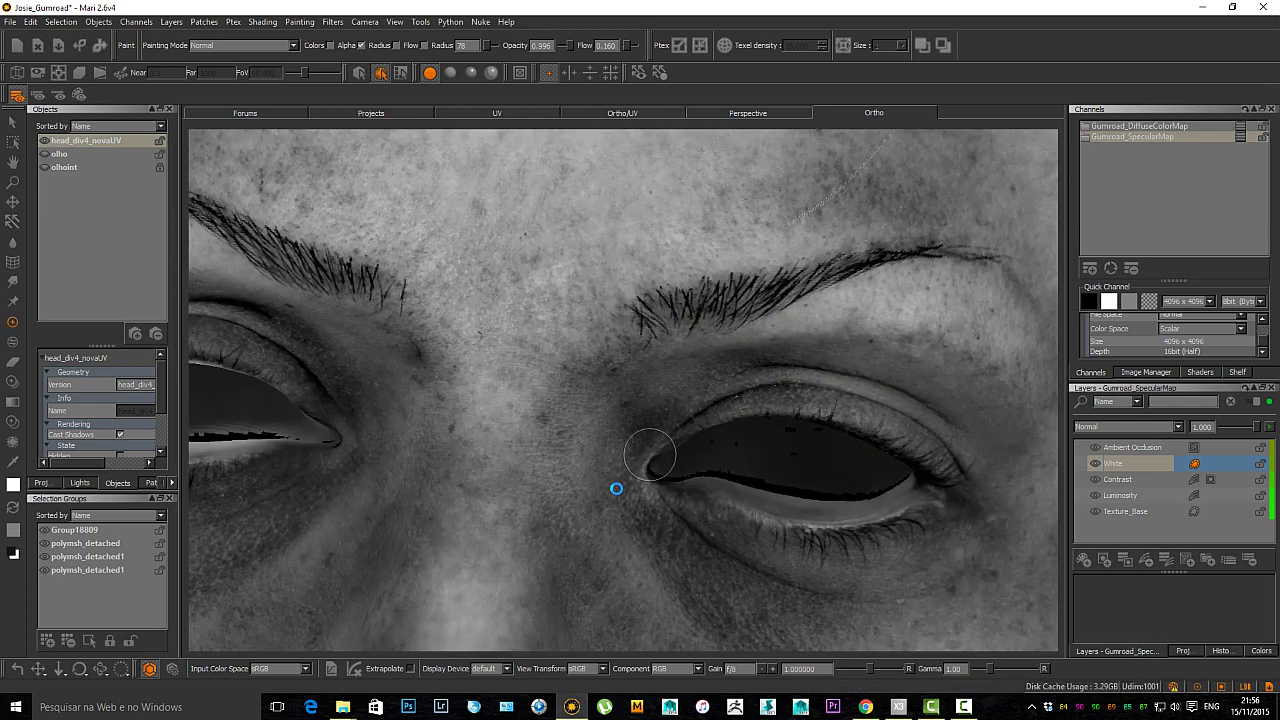
left_click_drag(651, 451, 560, 470, "alt")
right_click_drag(564, 443, 640, 443, "alt")
left_click_drag(640, 455, 640, 435, "alt")
mouse_move(618, 490)
left_mouse_down()
mouse_move(720, 488)
mouse_move(520, 424)
mouse_move(795, 475)
mouse_move(846, 462)
left_mouse_up()
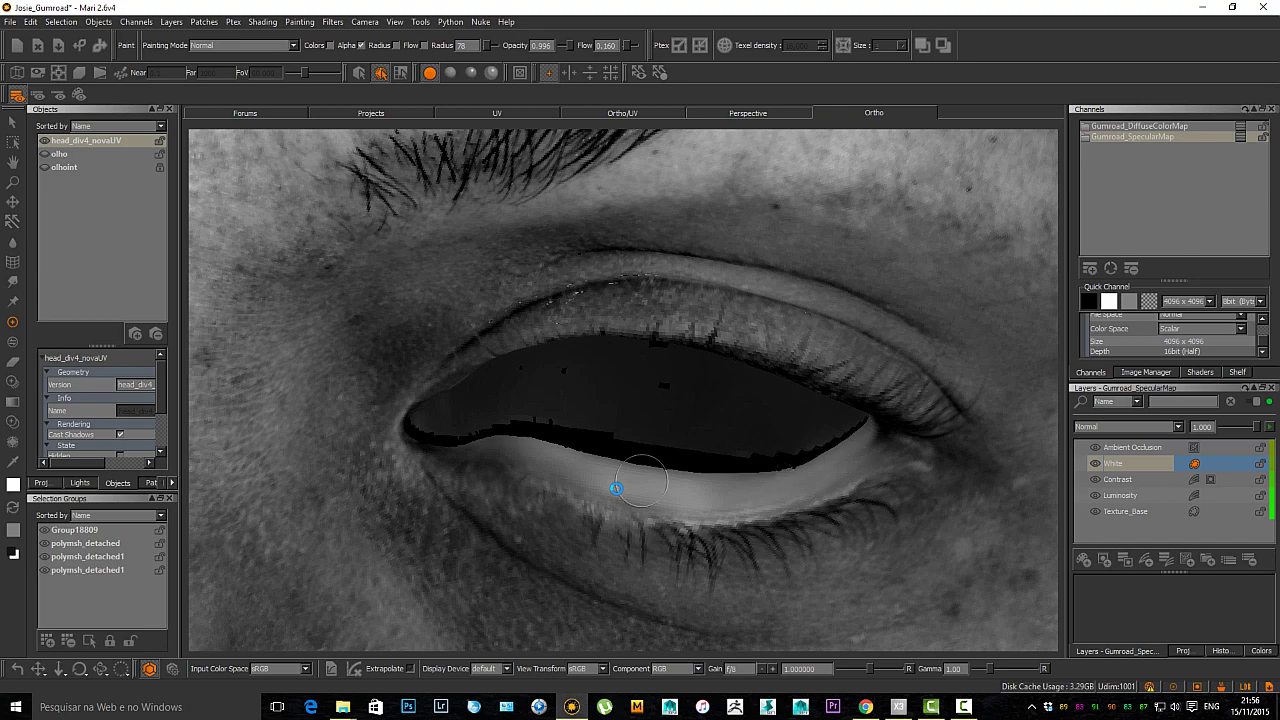
key("b")
mouse_move(740, 456)
left_mouse_down("alt")
mouse_move(800, 400)
mouse_move(790, 360)
mouse_move(708, 322)
mouse_move(786, 422)
mouse_move(700, 298)
mouse_move(565, 243)
mouse_move(502, 272)
mouse_move(514, 260)
mouse_move(642, 262)
mouse_move(731, 367)
mouse_move(729, 338)
mouse_move(767, 401)
mouse_move(719, 323)
mouse_move(655, 261)
mouse_move(424, 324)
mouse_move(545, 315)
left_mouse_up("alt")
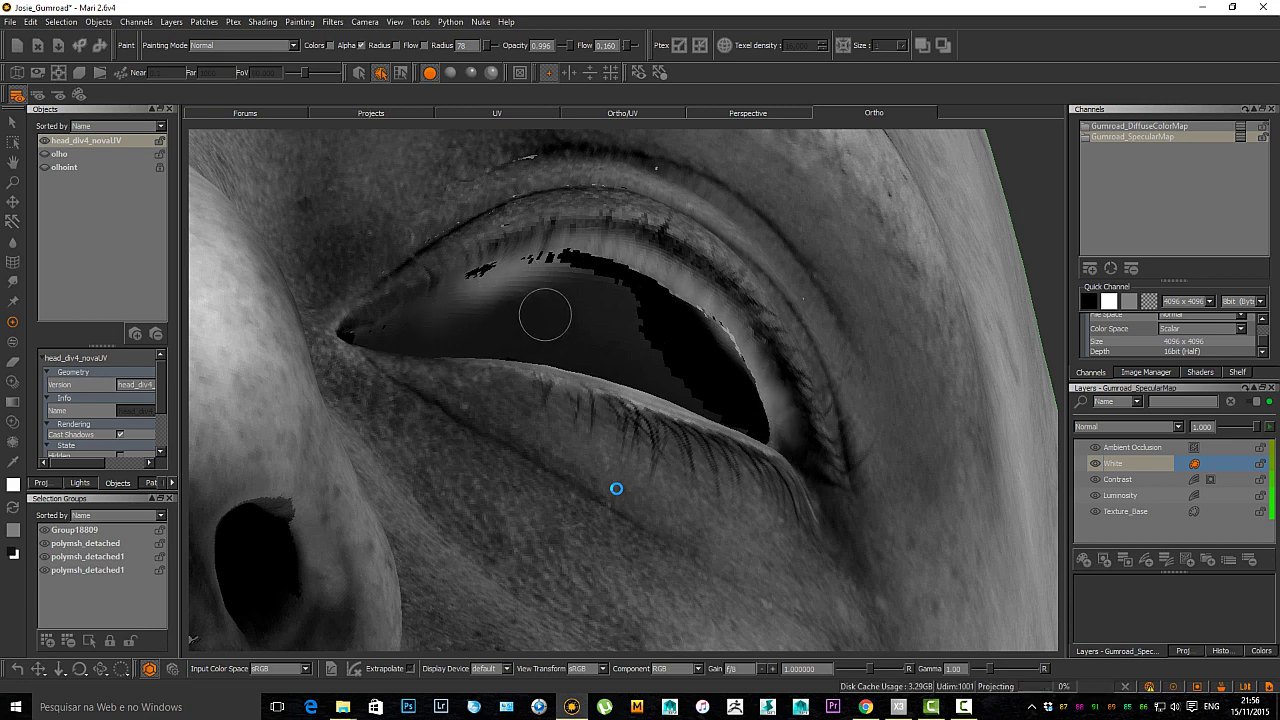
Examine the head from the front, comparing the specular brightness of the forehead, eyes, nose, cheeks and lips.
key("a")
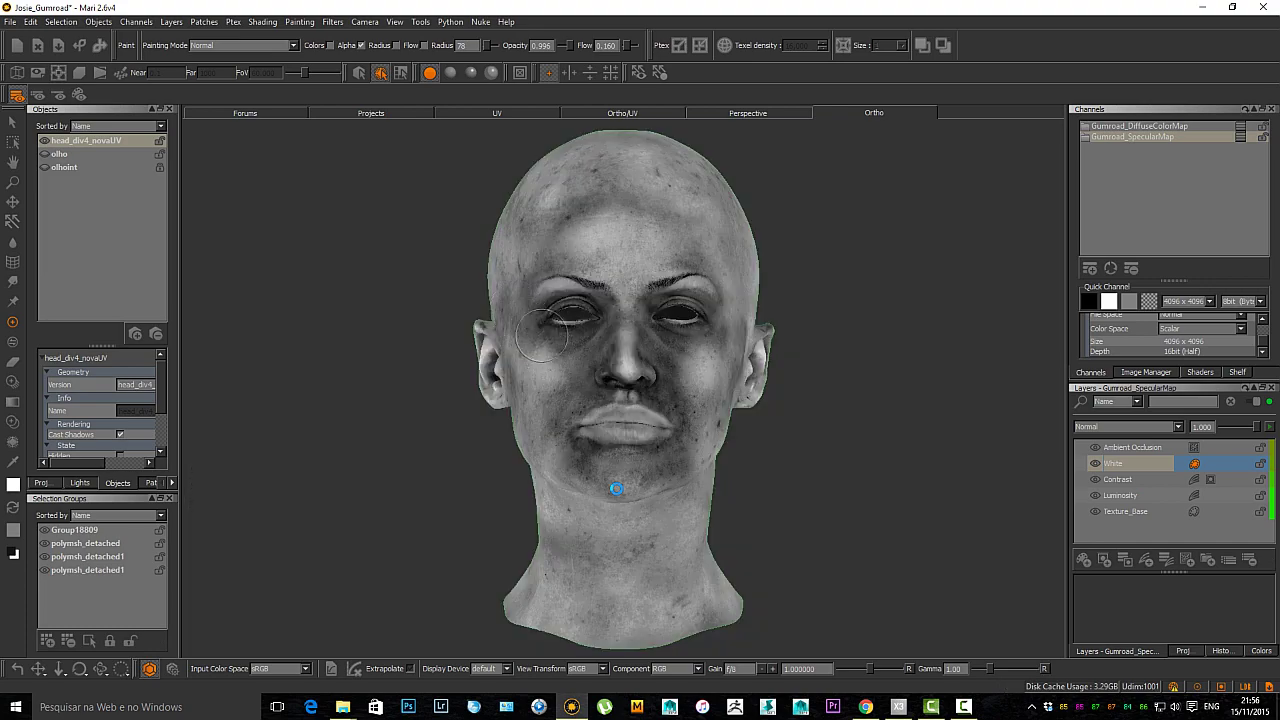
right_click_drag(542, 337, 580, 337, "alt")
scroll(616, 488, "up", 6)
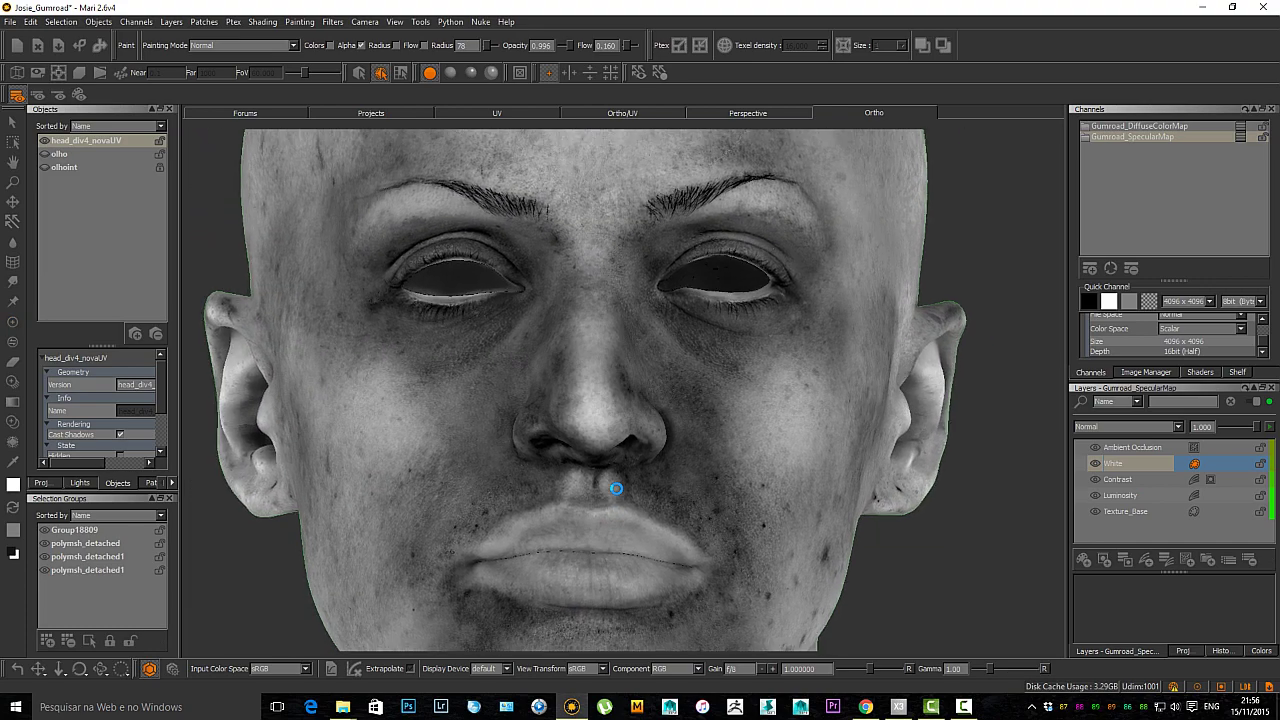
scroll(616, 488, "down", 5)
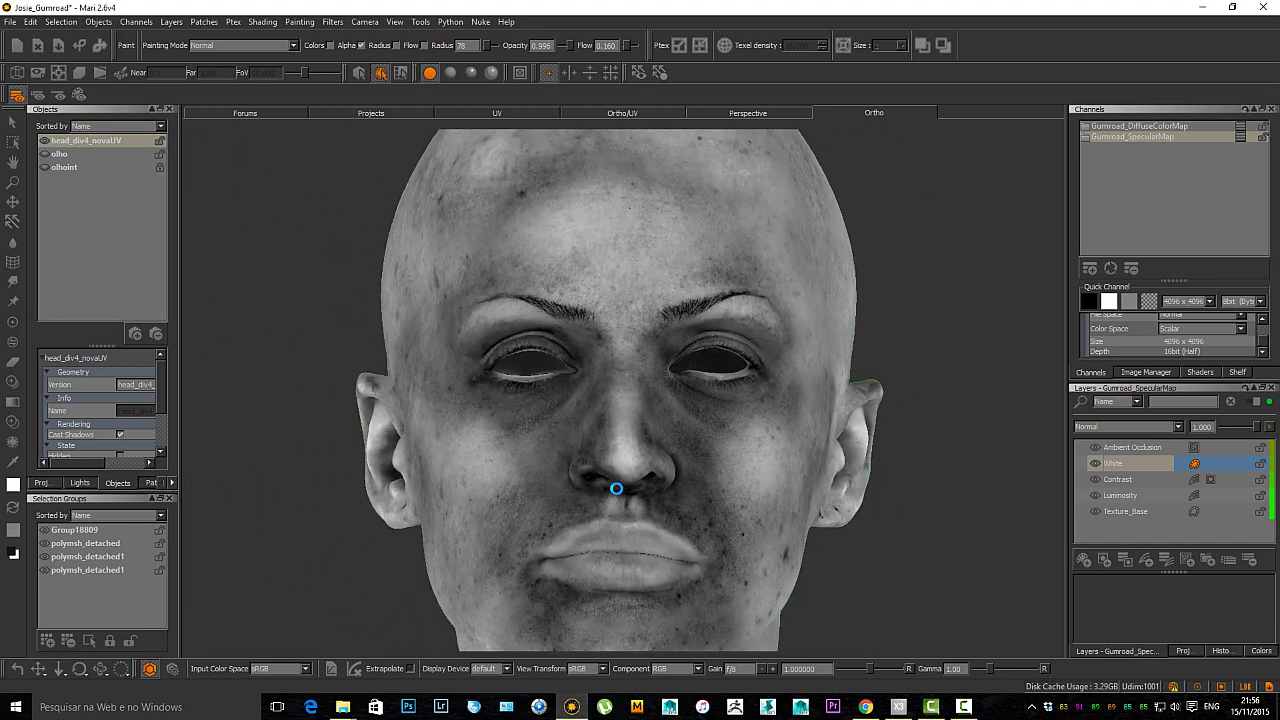
key("p")
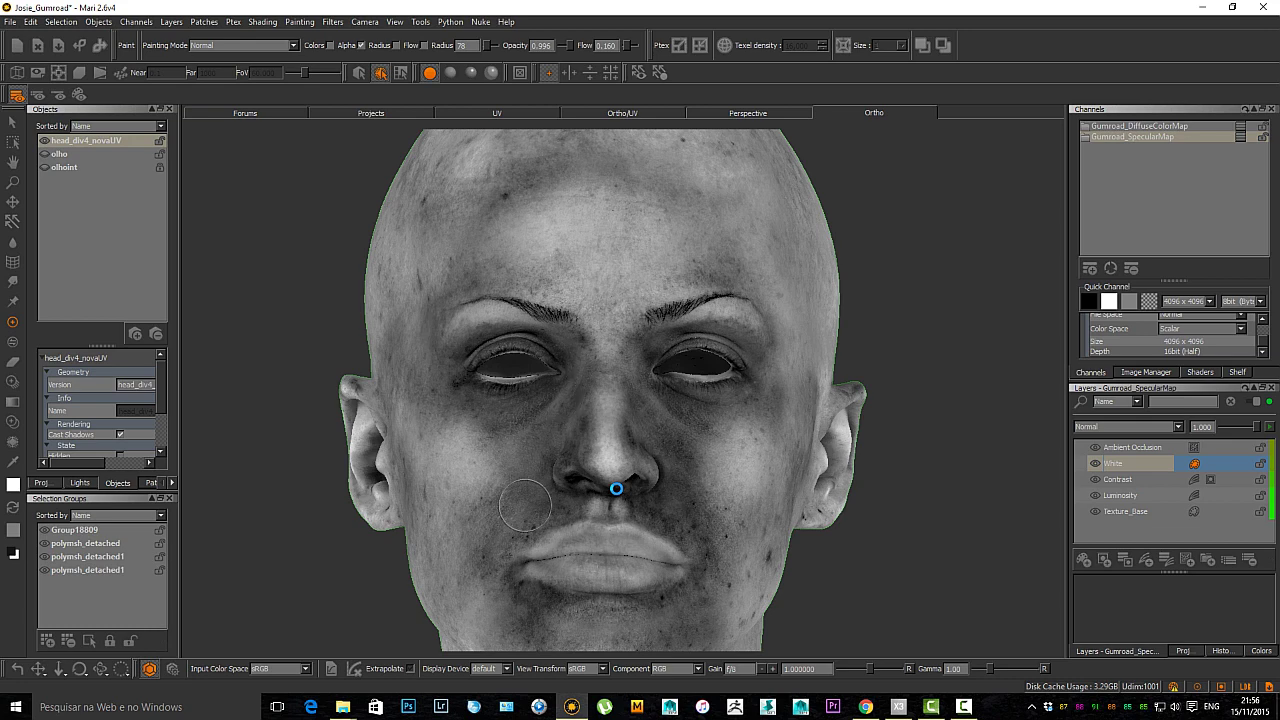
scroll(616, 488, "down", 3)
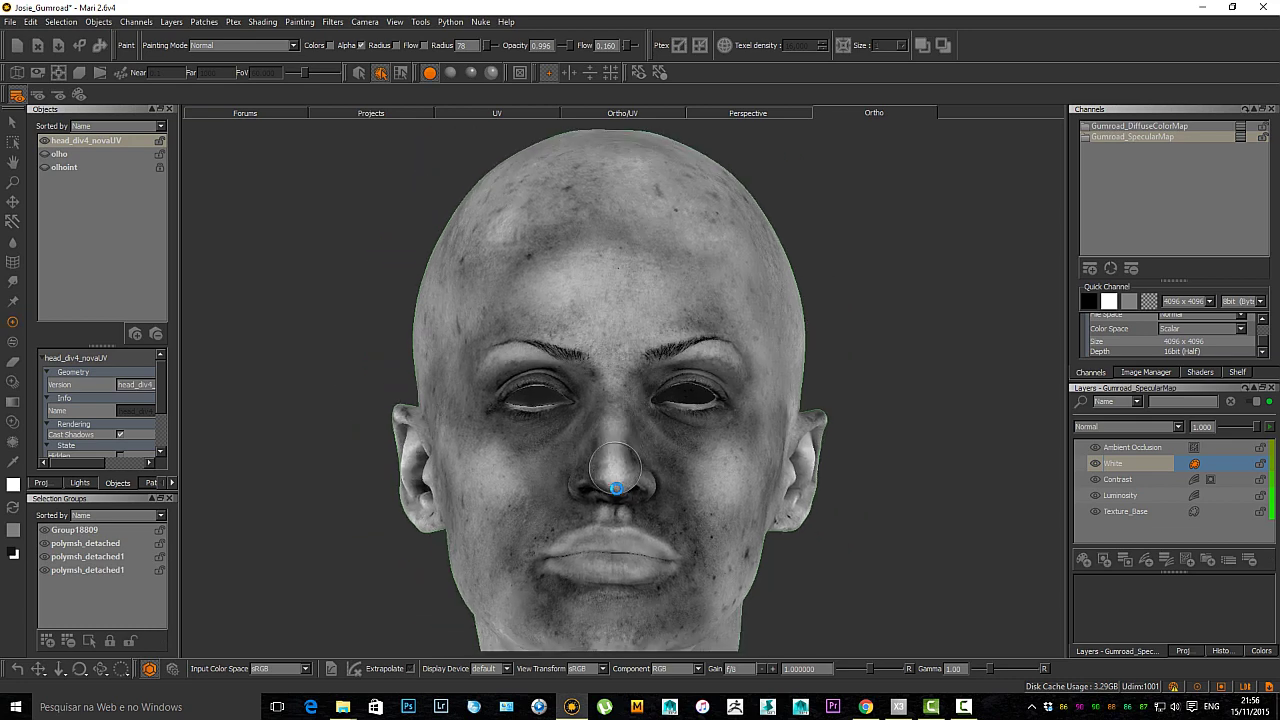
mouse_move(634, 437)
middle_mouse_down("alt")
mouse_move(636, 517)
mouse_move(616, 488)
middle_mouse_up("alt")
mouse_move(546, 460)
right_mouse_down("alt")
mouse_move(508, 438)
mouse_move(574, 392)
right_mouse_up("alt")
middle_click_drag(574, 392, 558, 464, "alt")
mouse_move(558, 464)
right_mouse_down("alt")
mouse_move(574, 463)
mouse_move(563, 463)
right_mouse_up("alt")
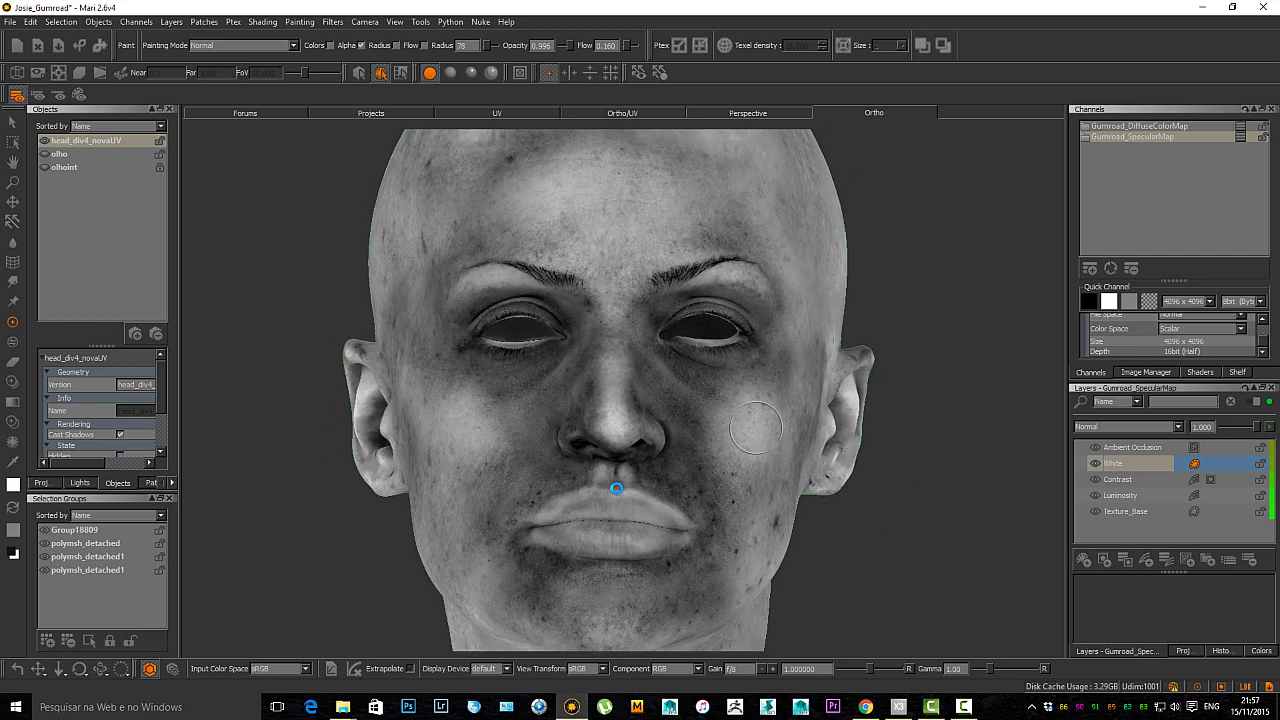
right_click_drag(616, 489, 626, 550, "alt")
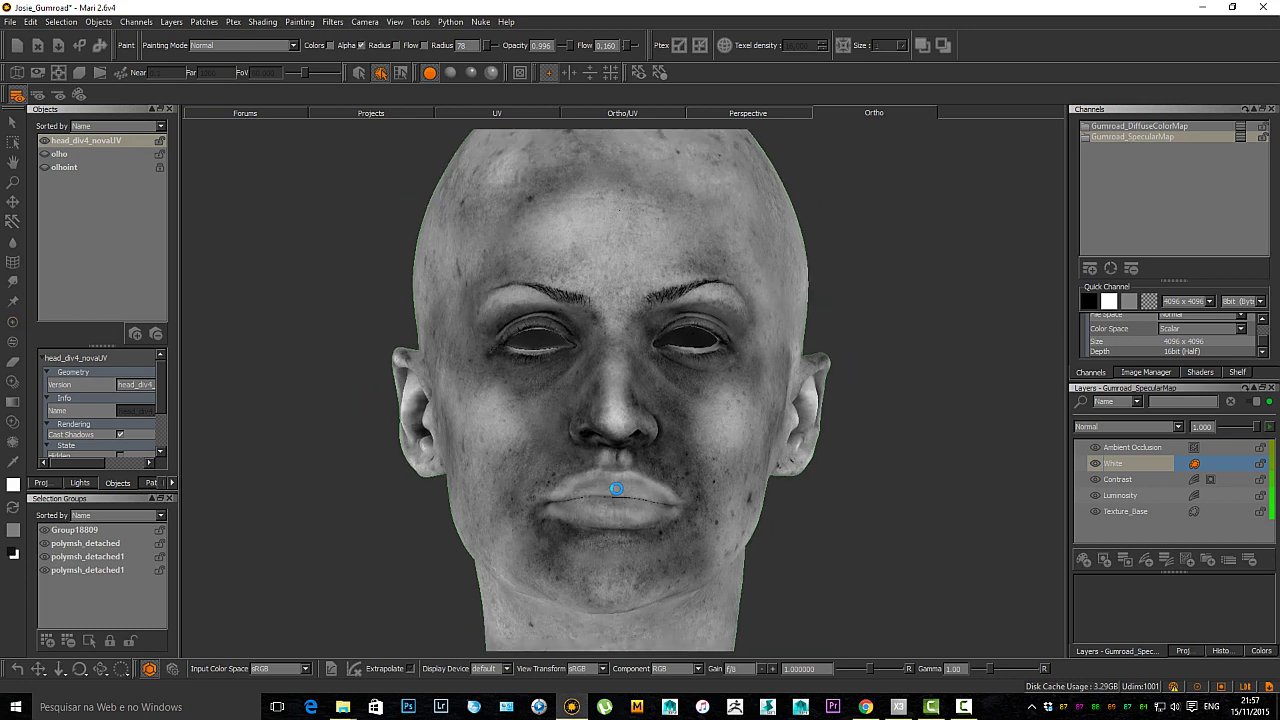
middle_click_drag(626, 550, 625, 474, "alt")
mouse_move(590, 542)
middle_mouse_down("alt")
mouse_move(611, 412)
mouse_move(583, 612)
middle_mouse_up("alt")
middle_click_drag(616, 488, 616, 488)
mouse_move(648, 456)
left_mouse_down("alt")
mouse_move(540, 456)
mouse_move(668, 451)
left_mouse_up("alt")
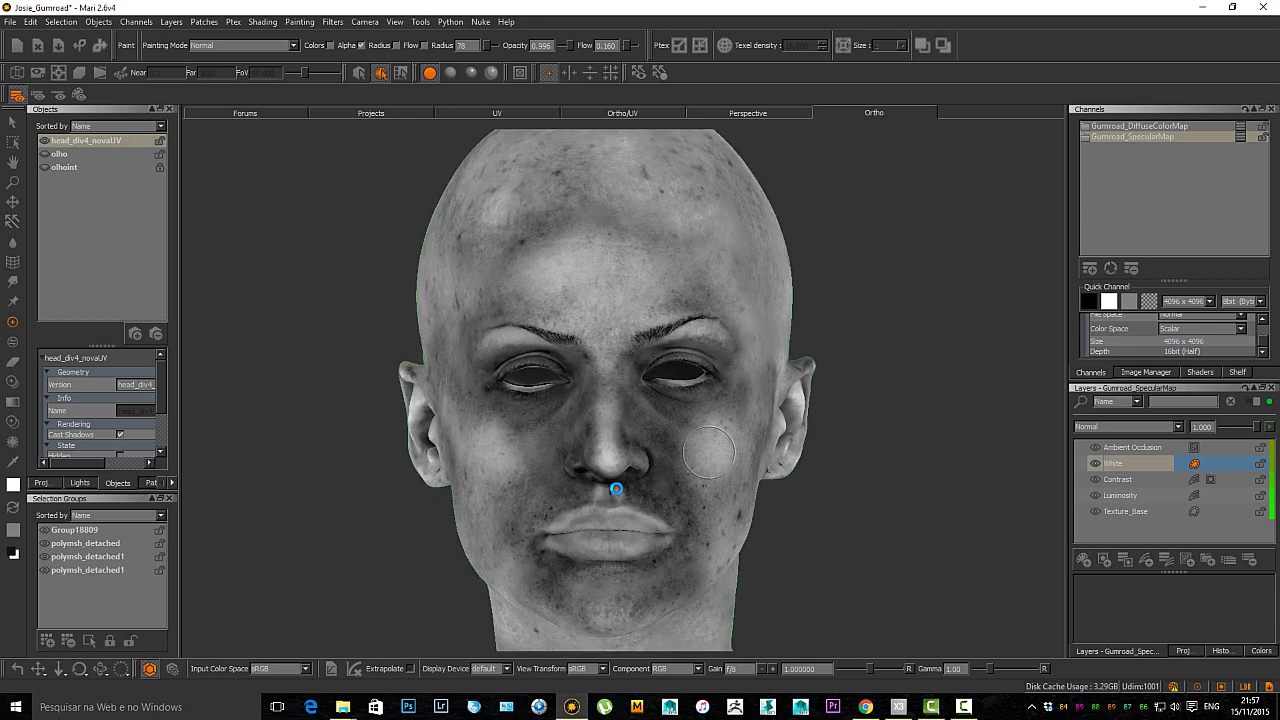
key("a")
right_click_drag(547, 377, 640, 377, "alt")
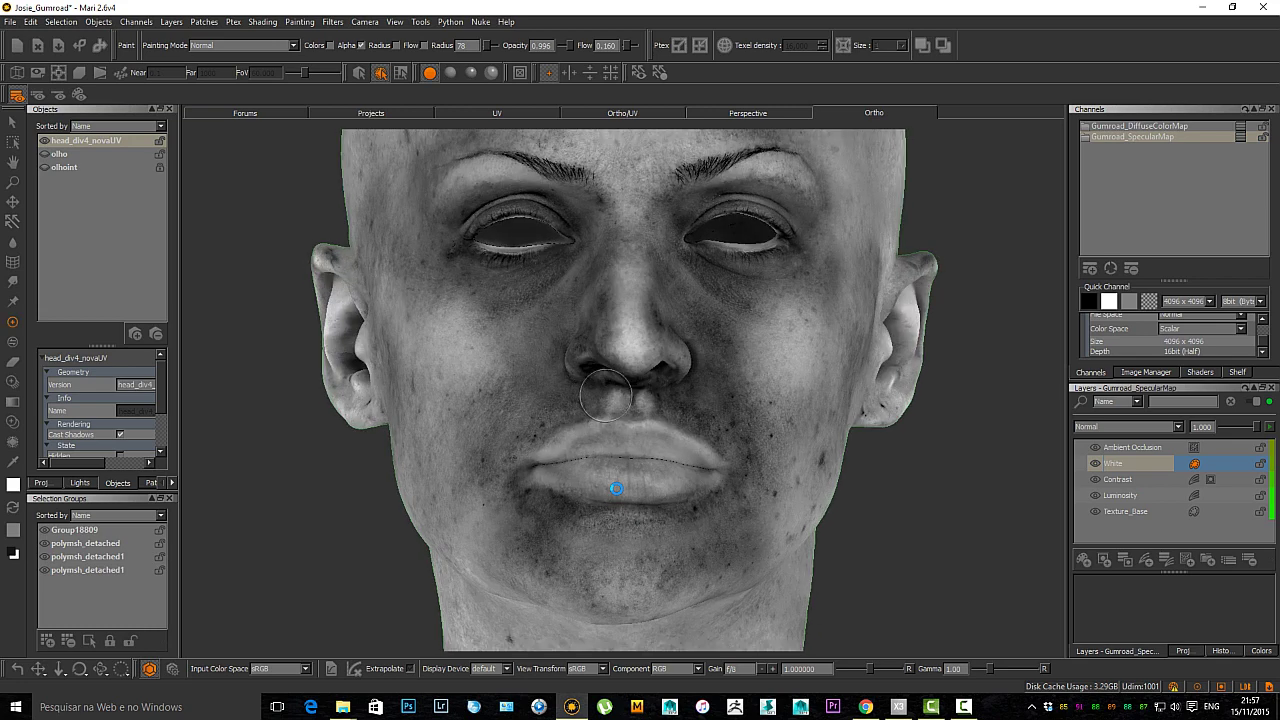
middle_click_drag(640, 377, 630, 449, "alt")
right_click_drag(630, 449, 616, 449, "alt")
middle_click_drag(616, 488, 616, 488)
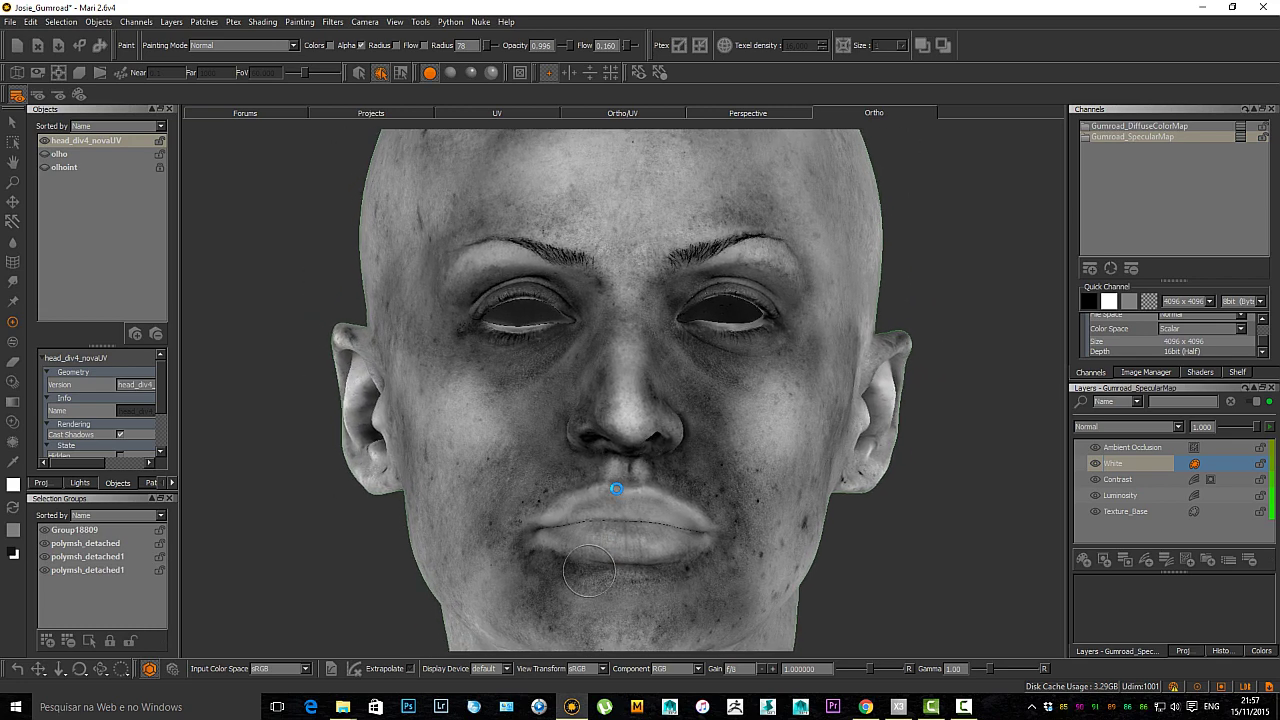
Select the Contrast layer's mask and paint it with grey around the mouth to soften the dark areas.
left_click(1117, 479)
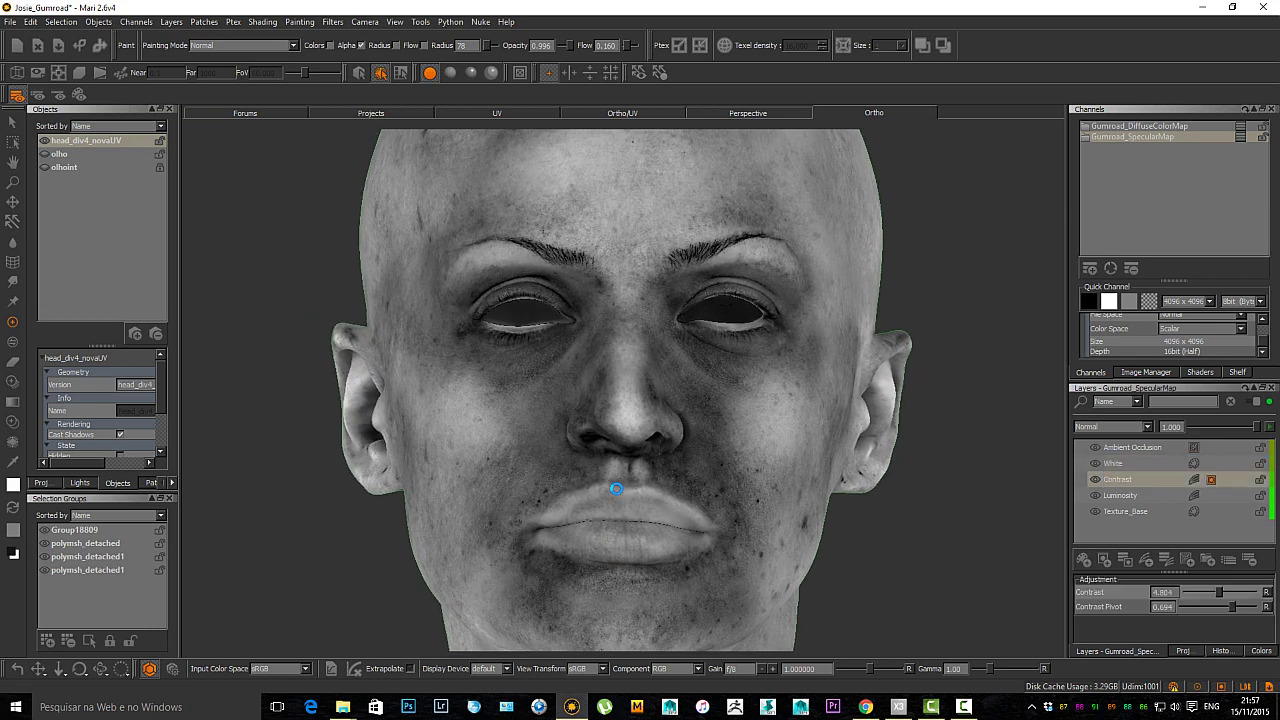
scroll(643, 562, "up", 3)
middle_click_drag(643, 560, 683, 532, "alt")
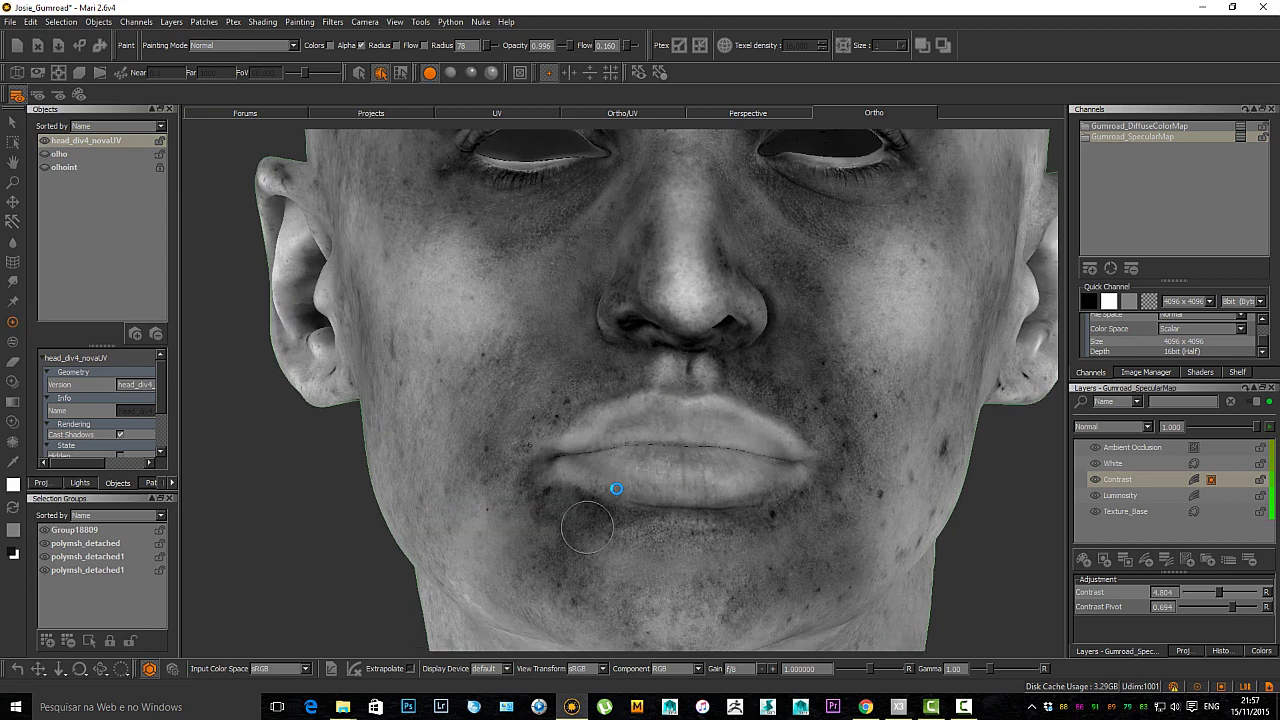
key("x")
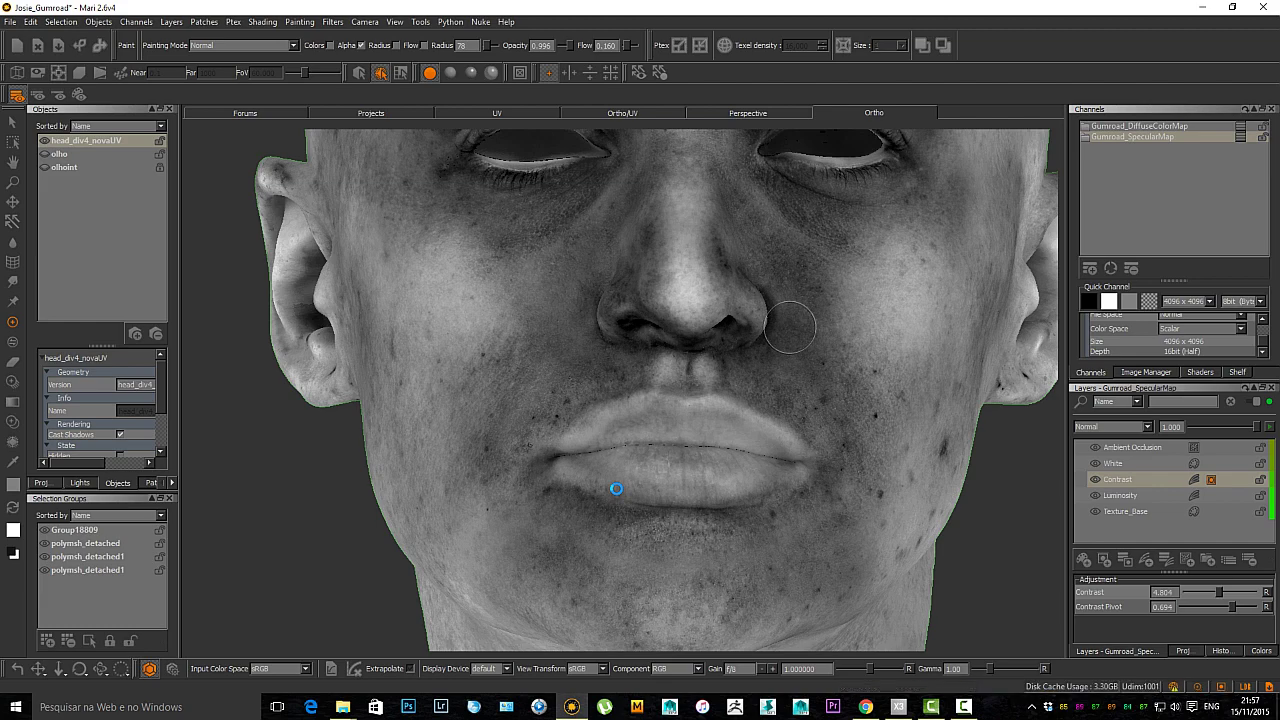
Reset the paint colors to black and white, paint the Contrast mask around the eyes, and bake the paint.
mouse_move(818, 134)
middle_mouse_down("alt")
mouse_move(795, 371)
mouse_move(760, 445)
middle_mouse_up("alt")
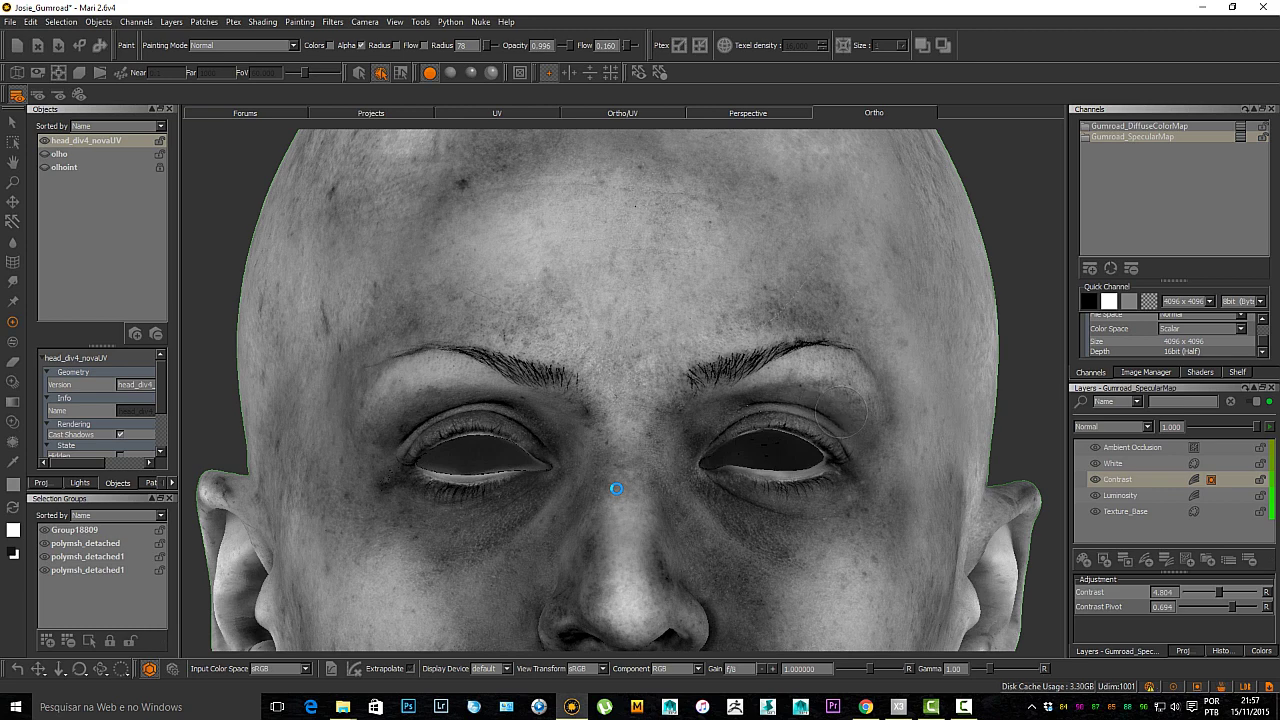
key("d")
key("x")
key("x")
key("x")
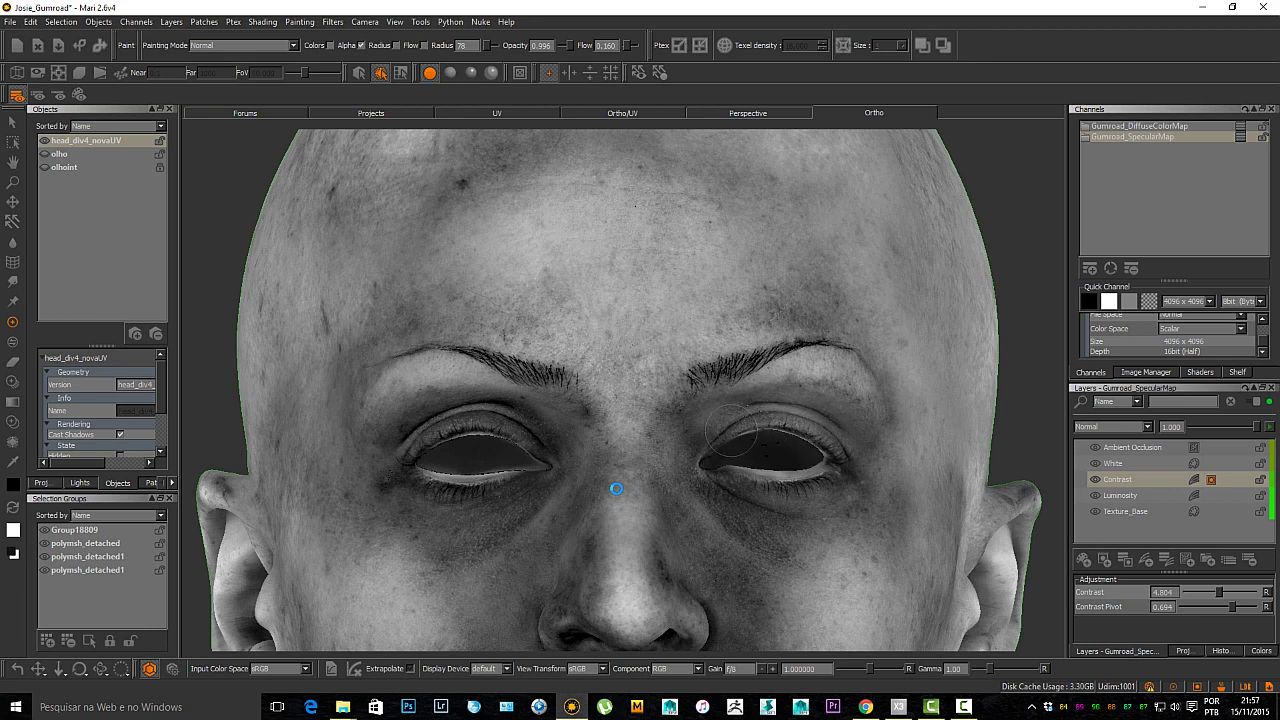
key("x")
left_click_drag(830, 446, 732, 426)
key("x")
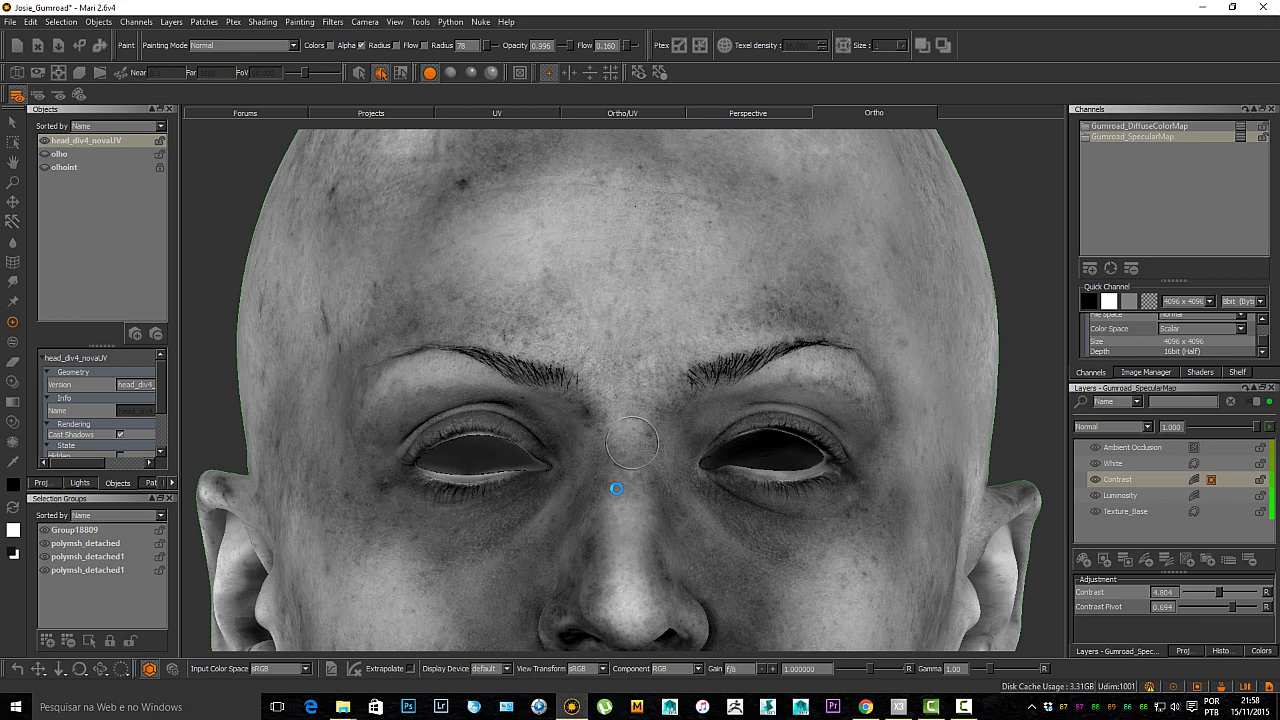
key("b")
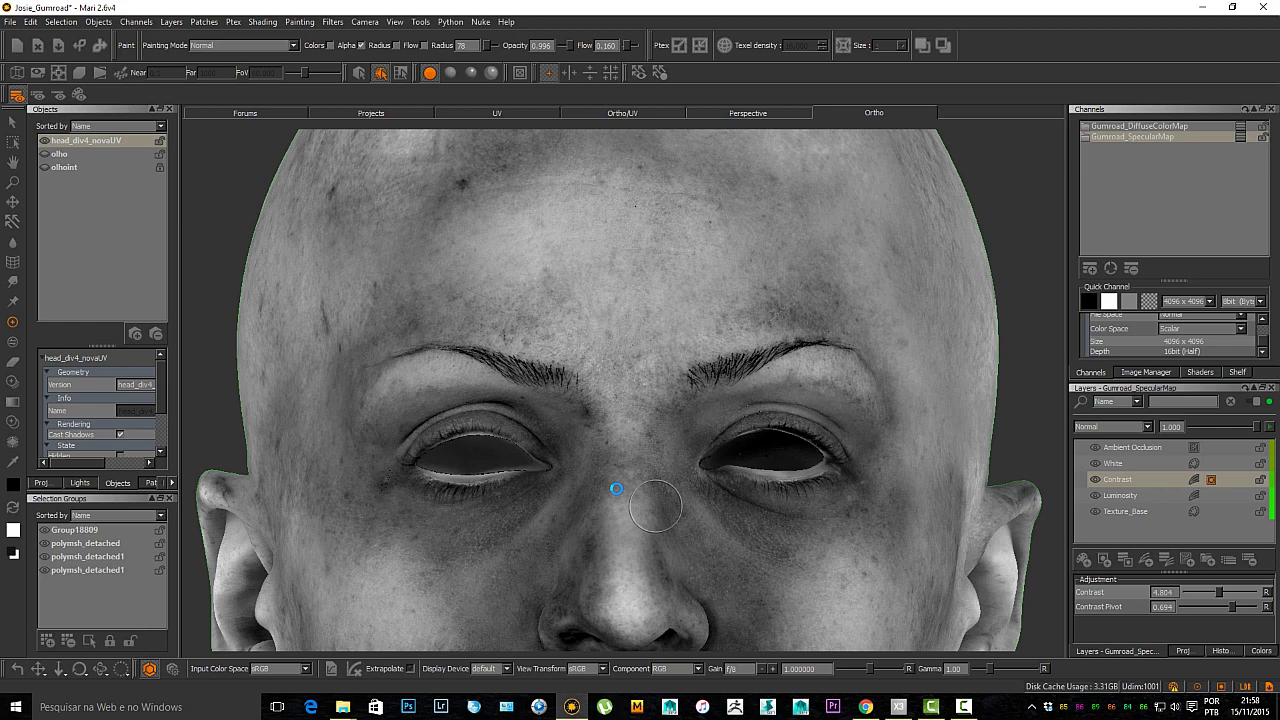
Paint the Contrast layer's mask on the underside of the nose, bake the paint, and check it from other angles.
scroll(616, 488, "down", 5)
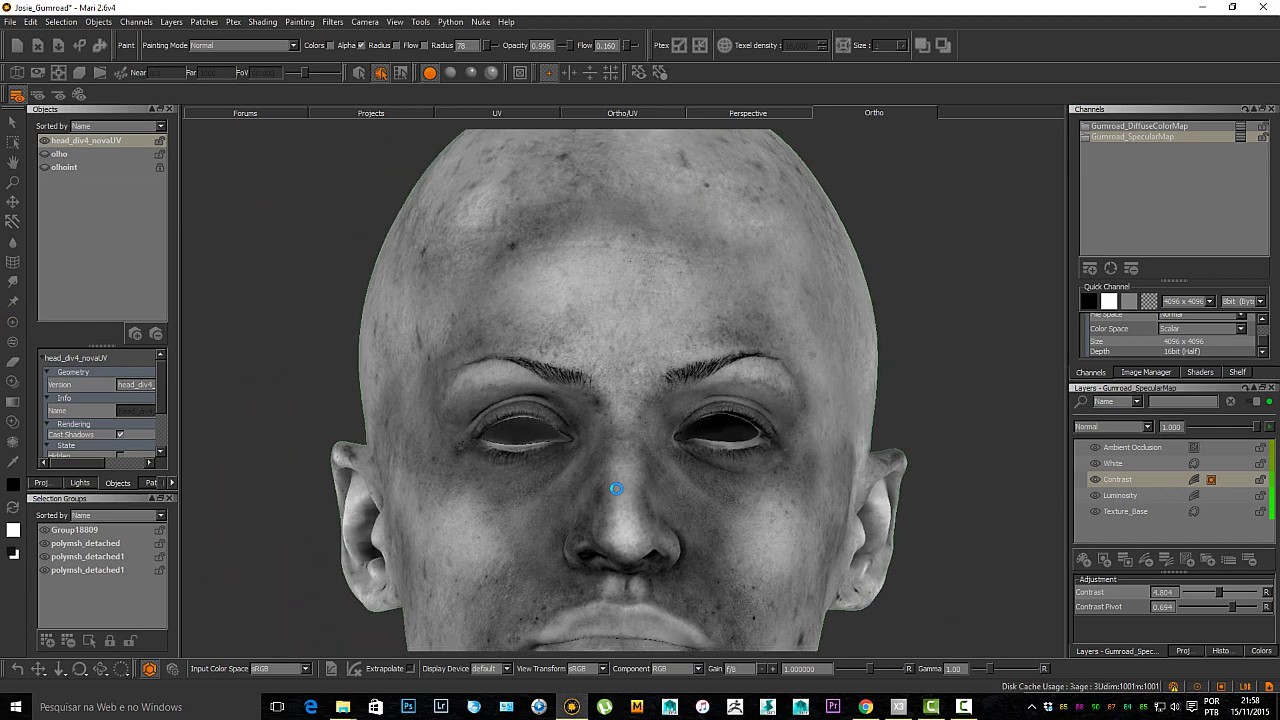
middle_click_drag(688, 530, 677, 411, "alt")
mouse_move(590, 580)
left_mouse_down("alt")
mouse_move(575, 450)
mouse_move(570, 478)
left_mouse_up("alt")
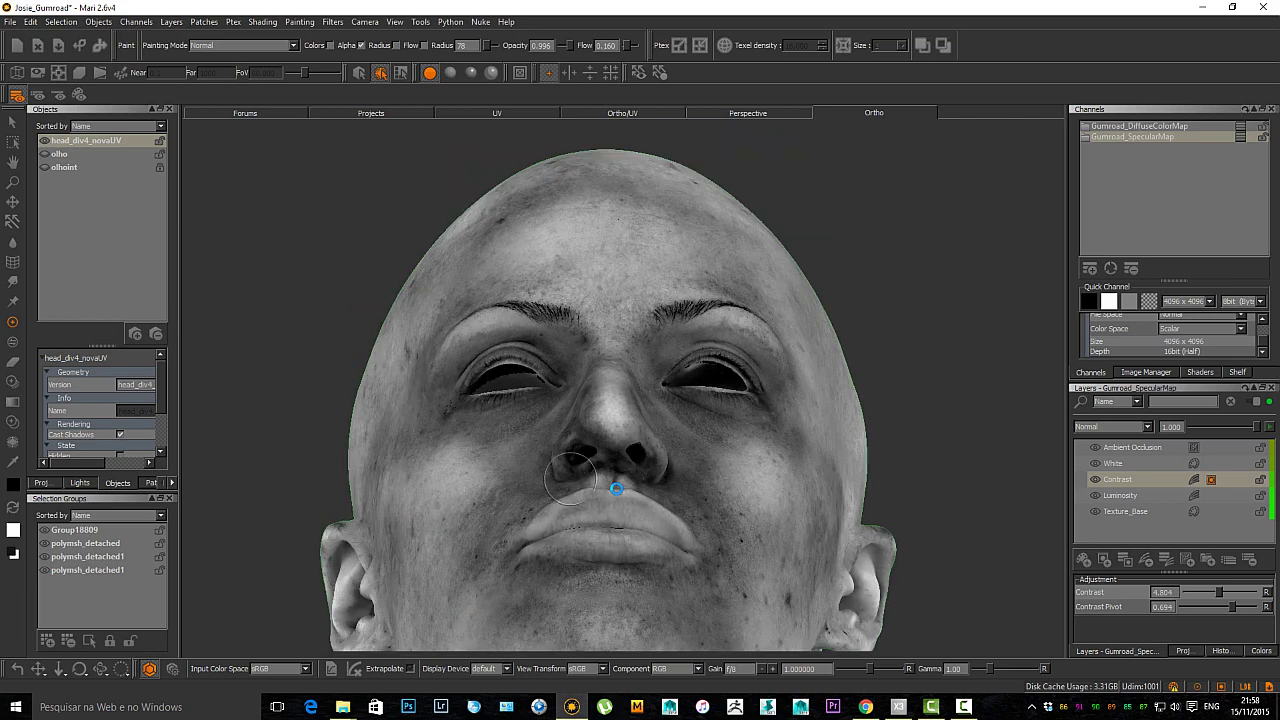
right_click_drag(570, 478, 660, 543, "alt")
middle_click_drag(660, 543, 674, 489, "alt")
mouse_move(674, 489)
left_mouse_down("alt")
mouse_move(685, 545)
mouse_move(656, 502)
mouse_move(688, 560)
mouse_move(661, 517)
left_mouse_up("alt")
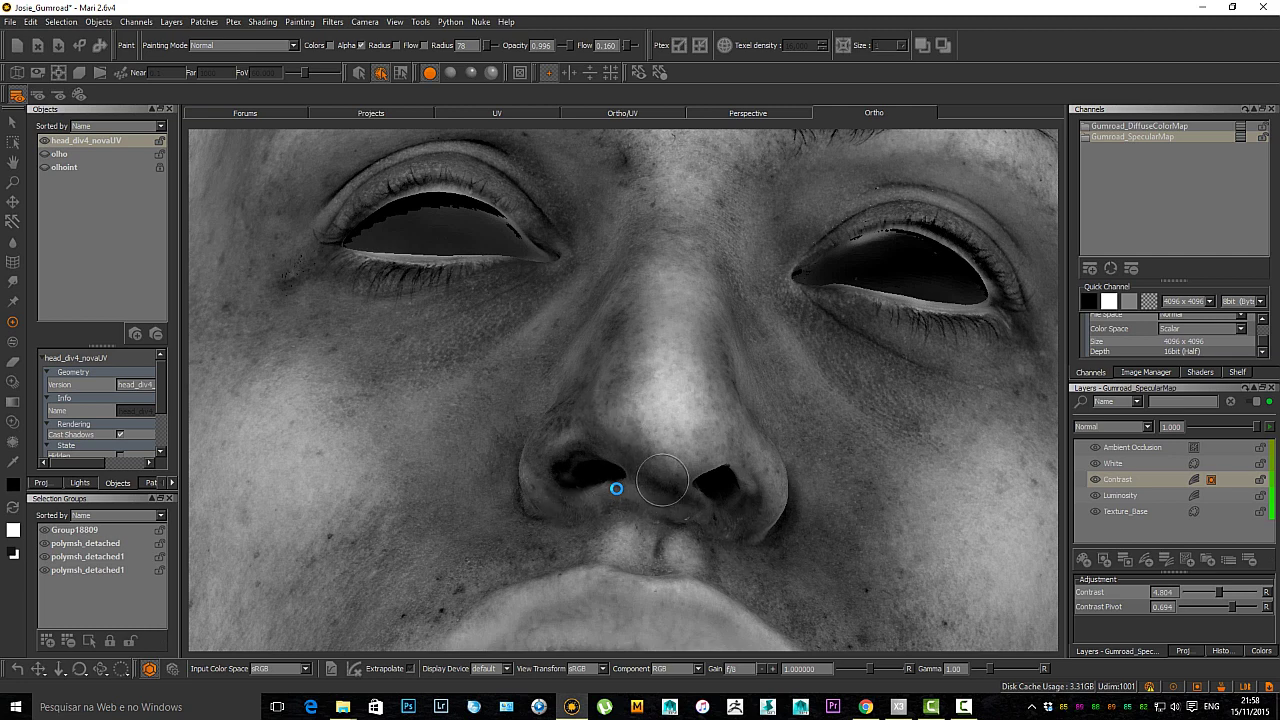
left_click(641, 457)
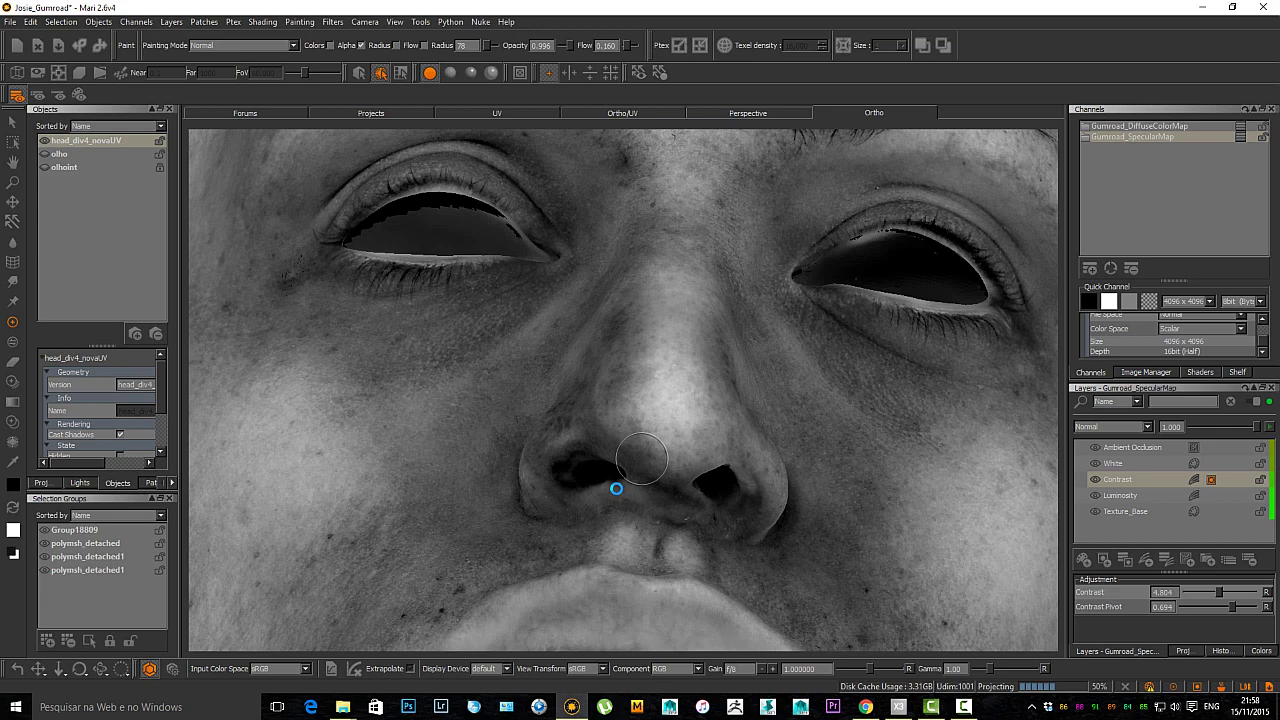
mouse_move(616, 489)
left_mouse_down("alt")
mouse_move(540, 492)
mouse_move(500, 520)
mouse_move(678, 498)
left_mouse_up("alt")
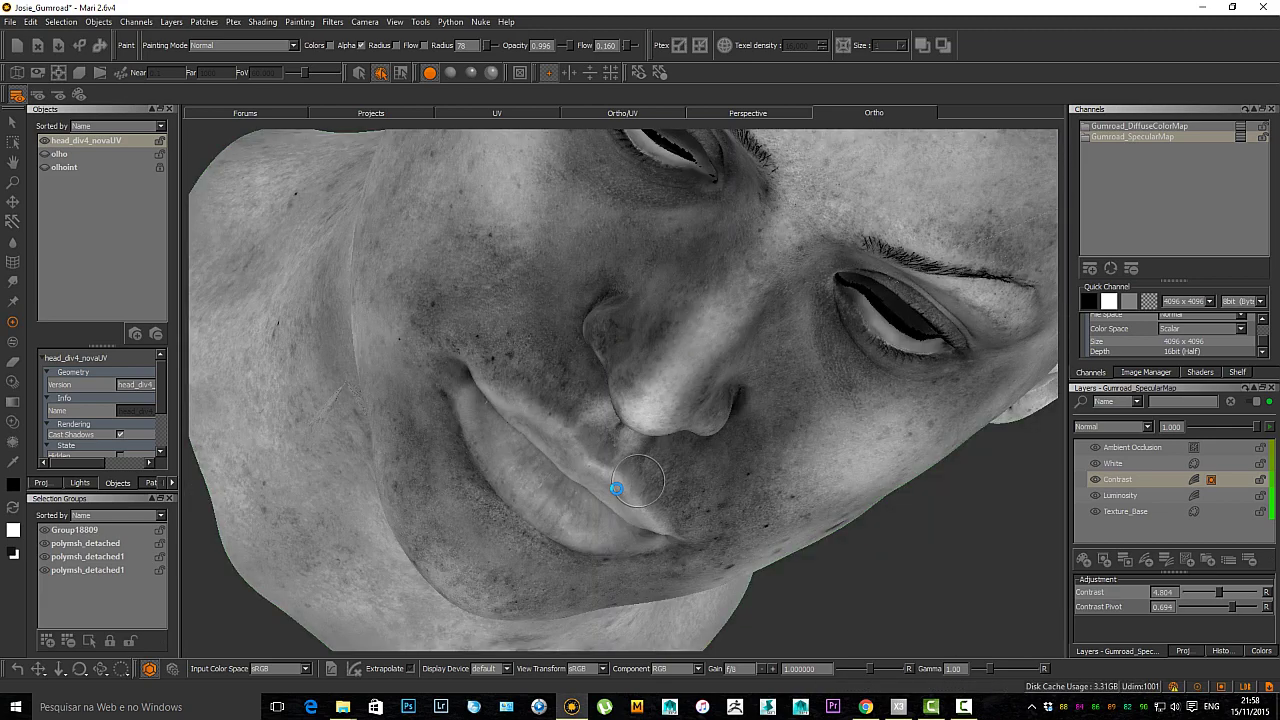
key("a")
scroll(616, 488, "up", 5)
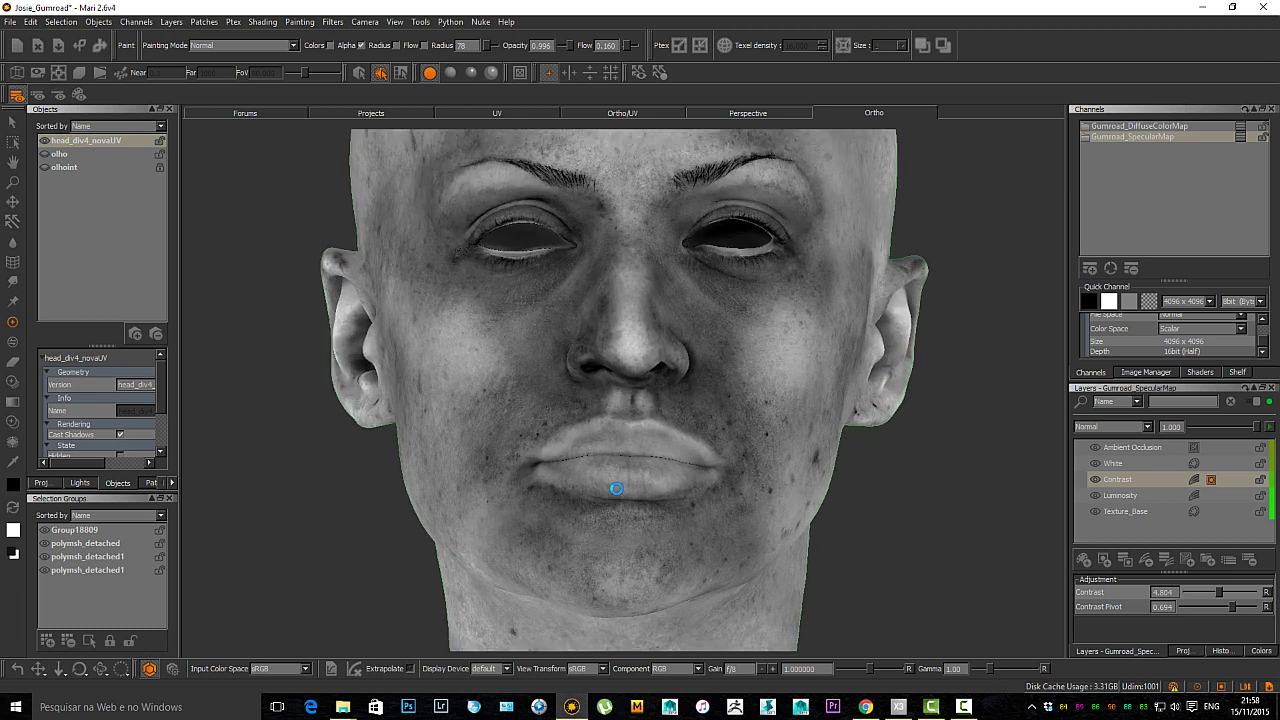
Select the White layer, try adding a mask and painting it over the cheek, and undo both.
left_click(1114, 463)
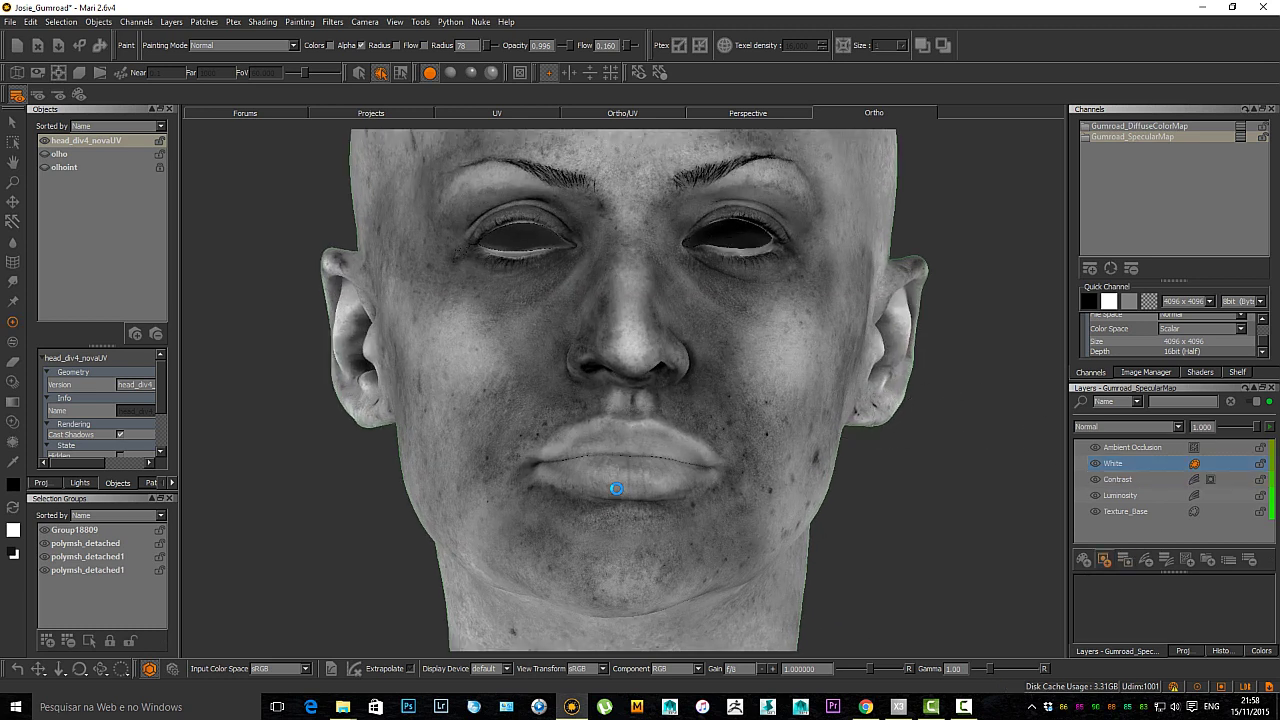
left_click(1104, 559)
left_click_drag(778, 350, 786, 336)
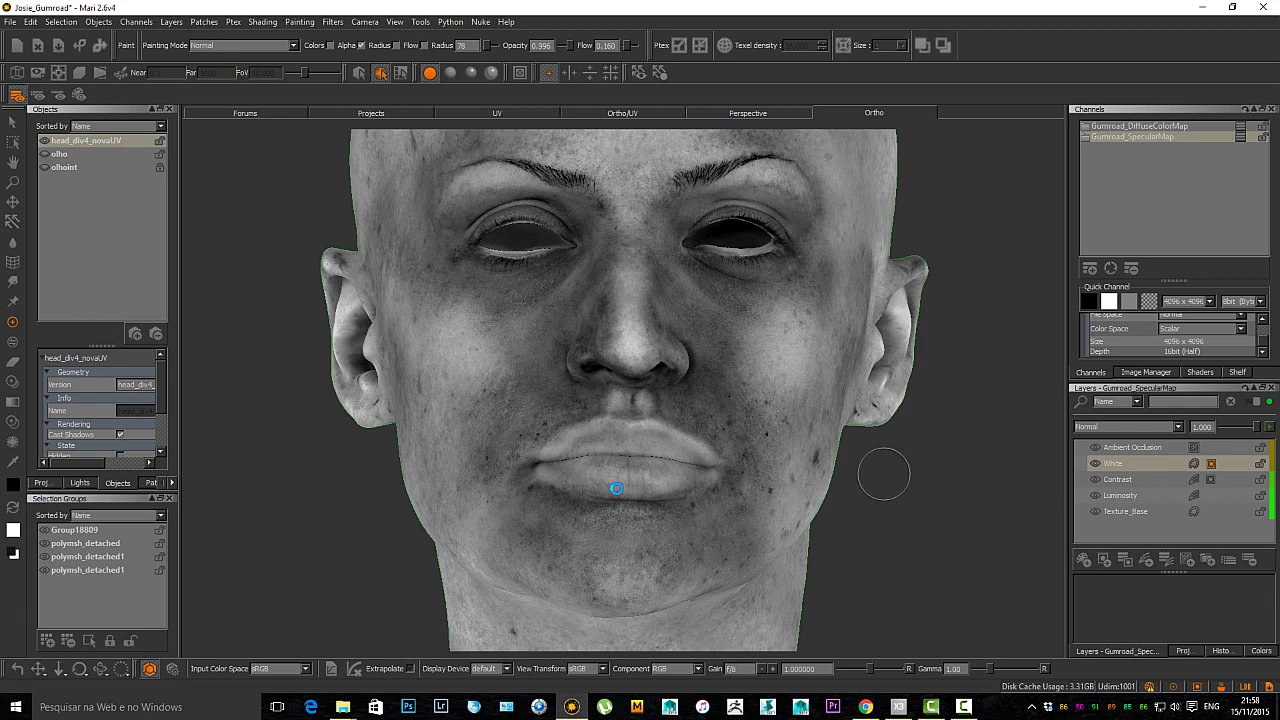
key("ctrl+z")
key("ctrl+z")
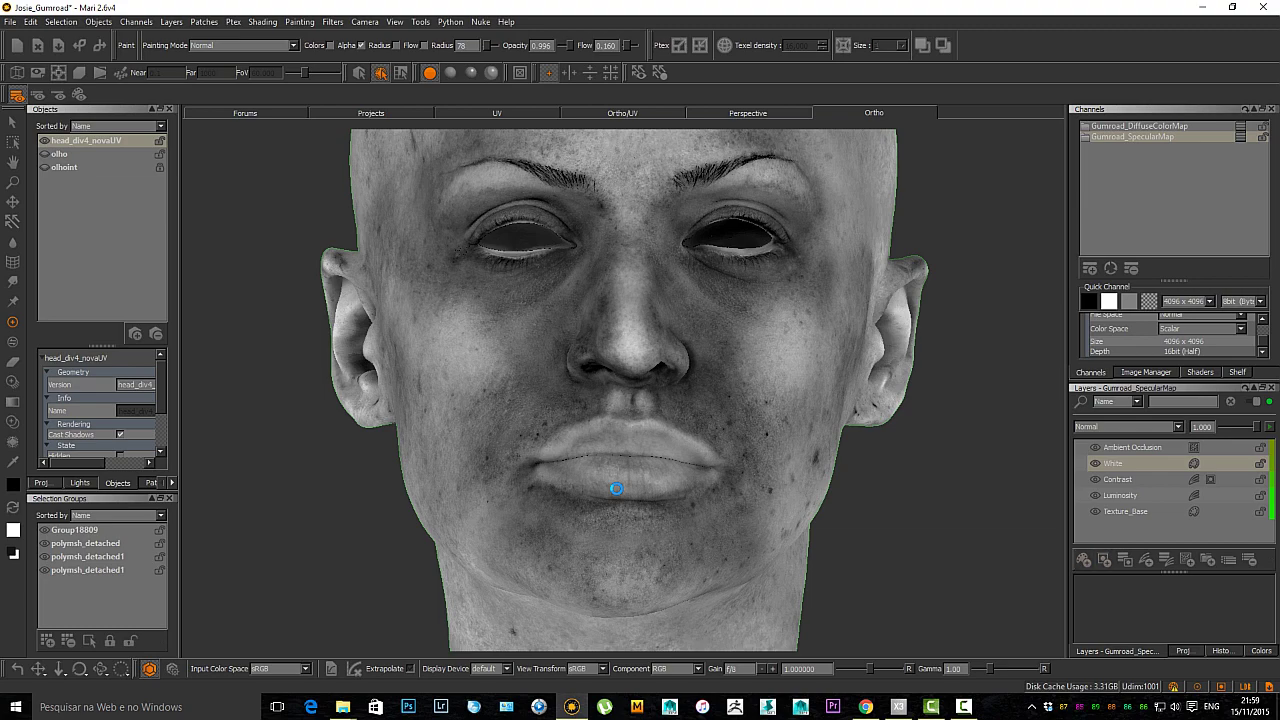
Switch the foreground color to white, paint the head's right cheek on the White layer, and bake the paint.
scroll(610, 490, "down", 5)
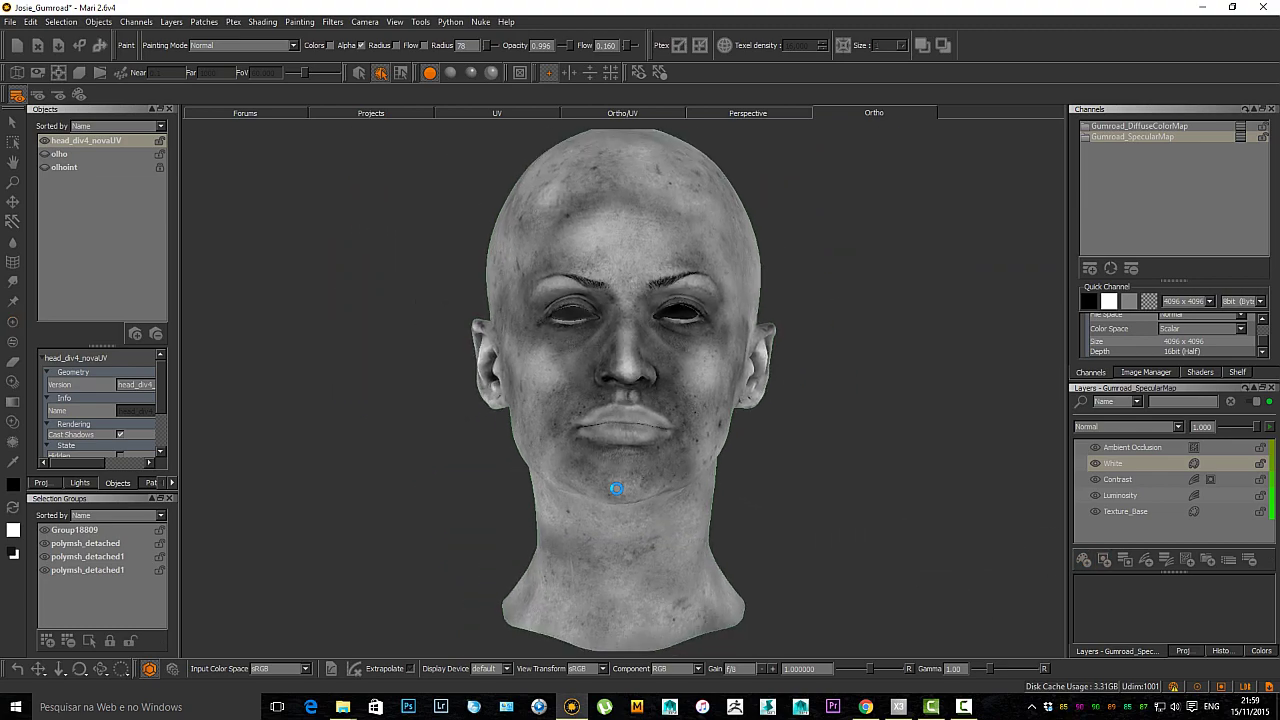
scroll(614, 489, "up", 5)
scroll(616, 488, "up", 2)
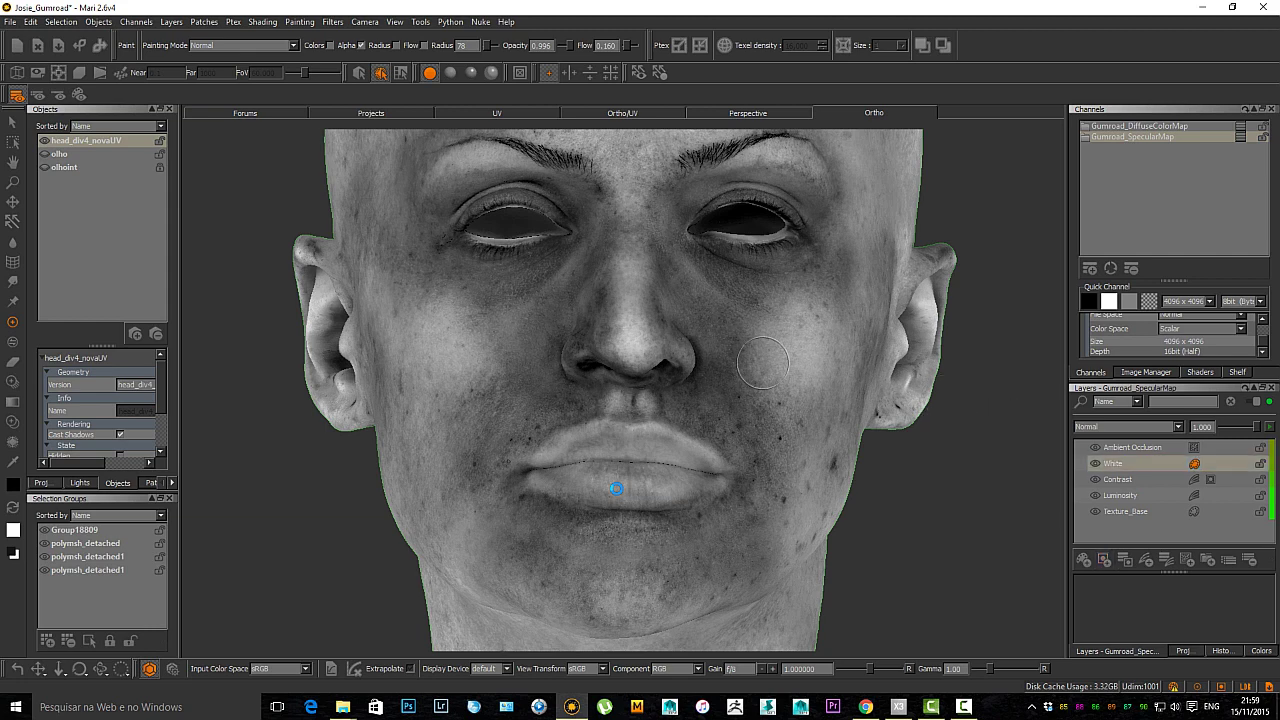
key("x")
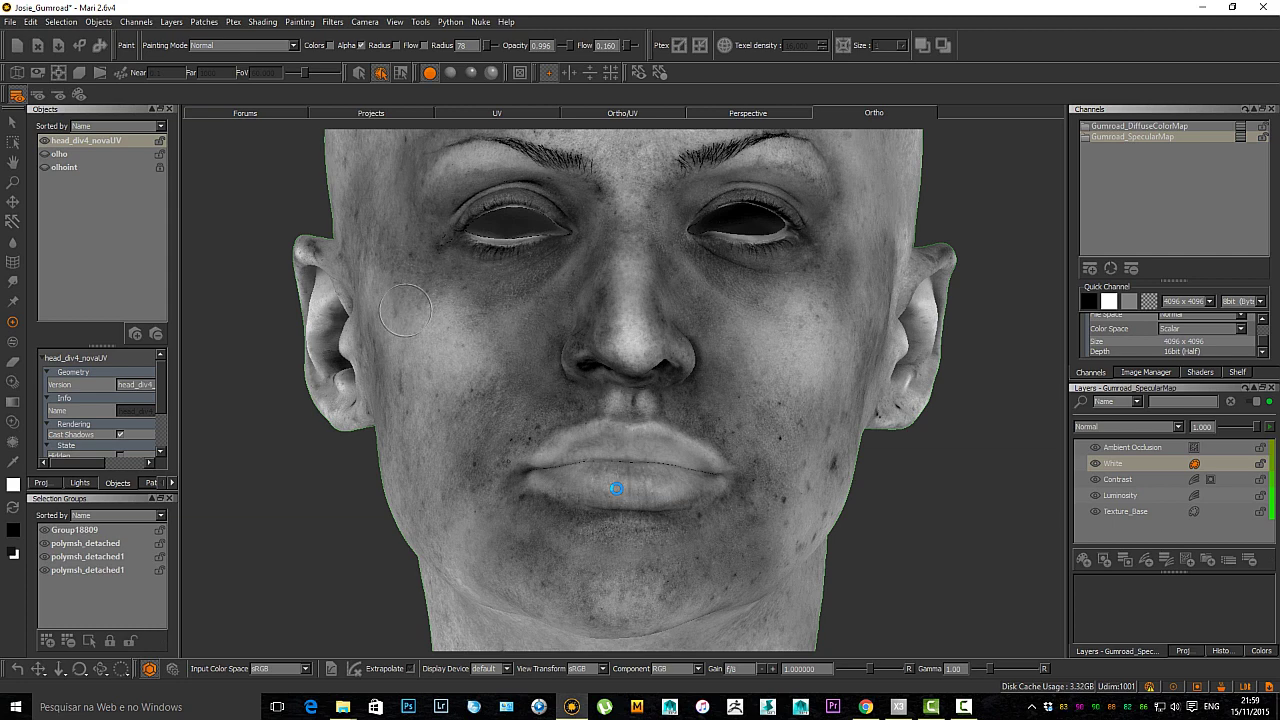
mouse_move(502, 344)
left_mouse_down()
mouse_move(484, 451)
mouse_move(536, 407)
mouse_move(396, 265)
left_mouse_up()
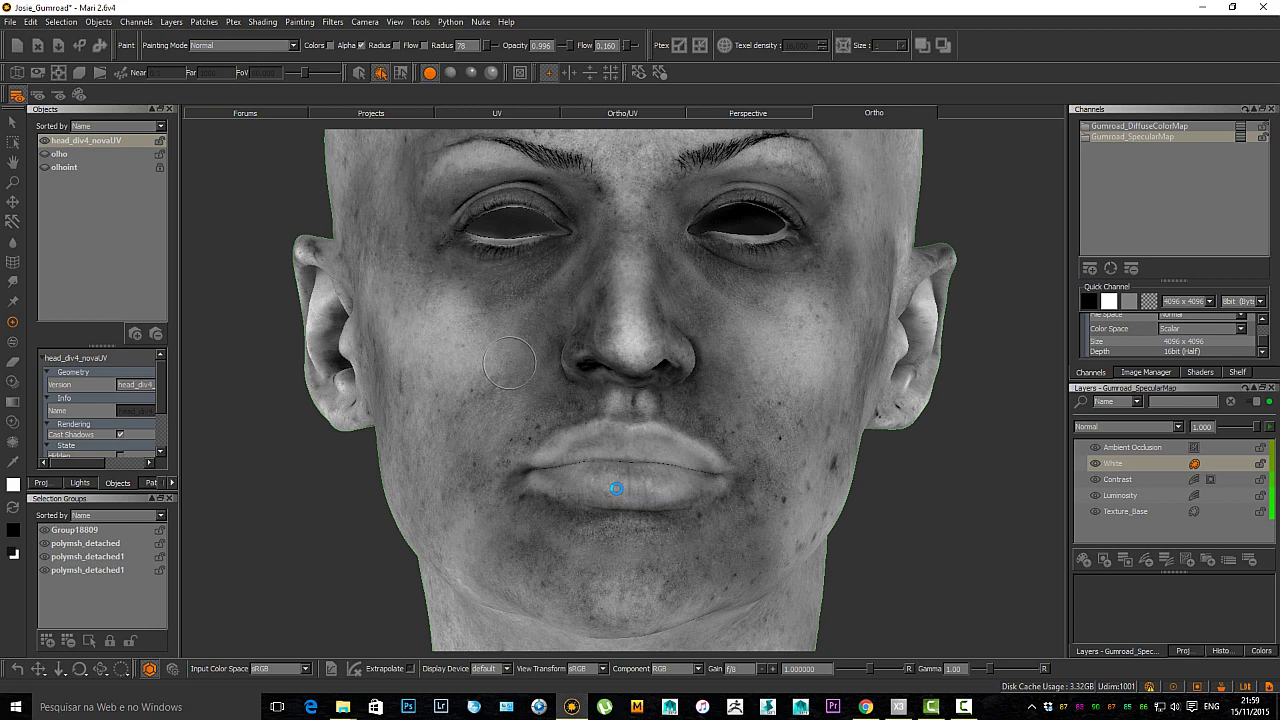
key("b")
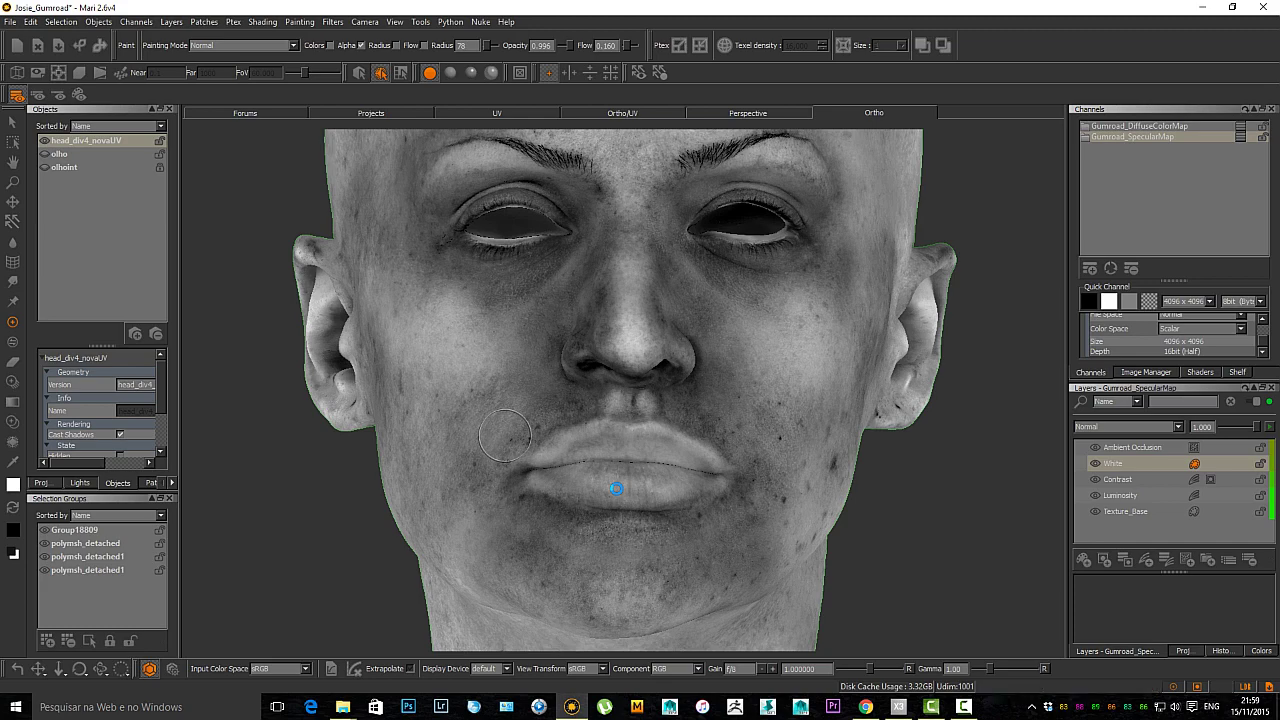
right_click_drag(880, 457, 745, 392, "alt")
scroll(818, 418, "up", 5)
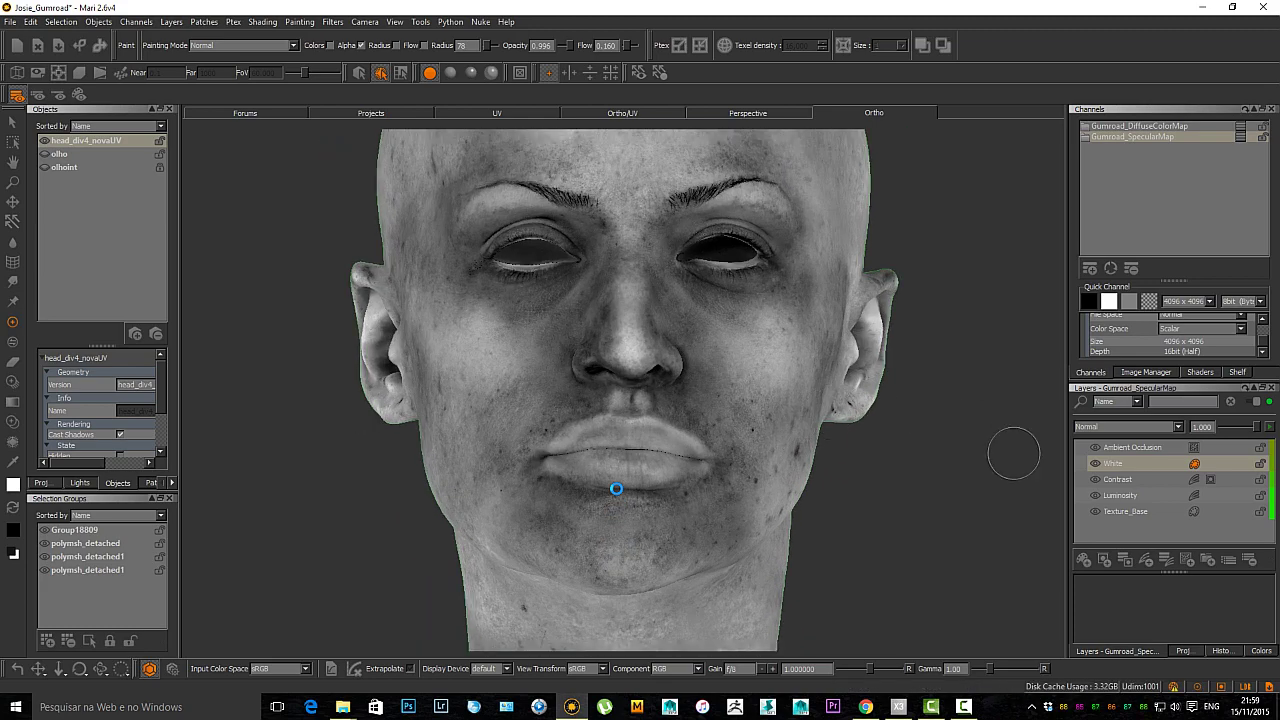
Add a mask to the White layer, switch the foreground color to black, and choose a larger brush from Basic Brushes.
left_click(1104, 559)
key("x")
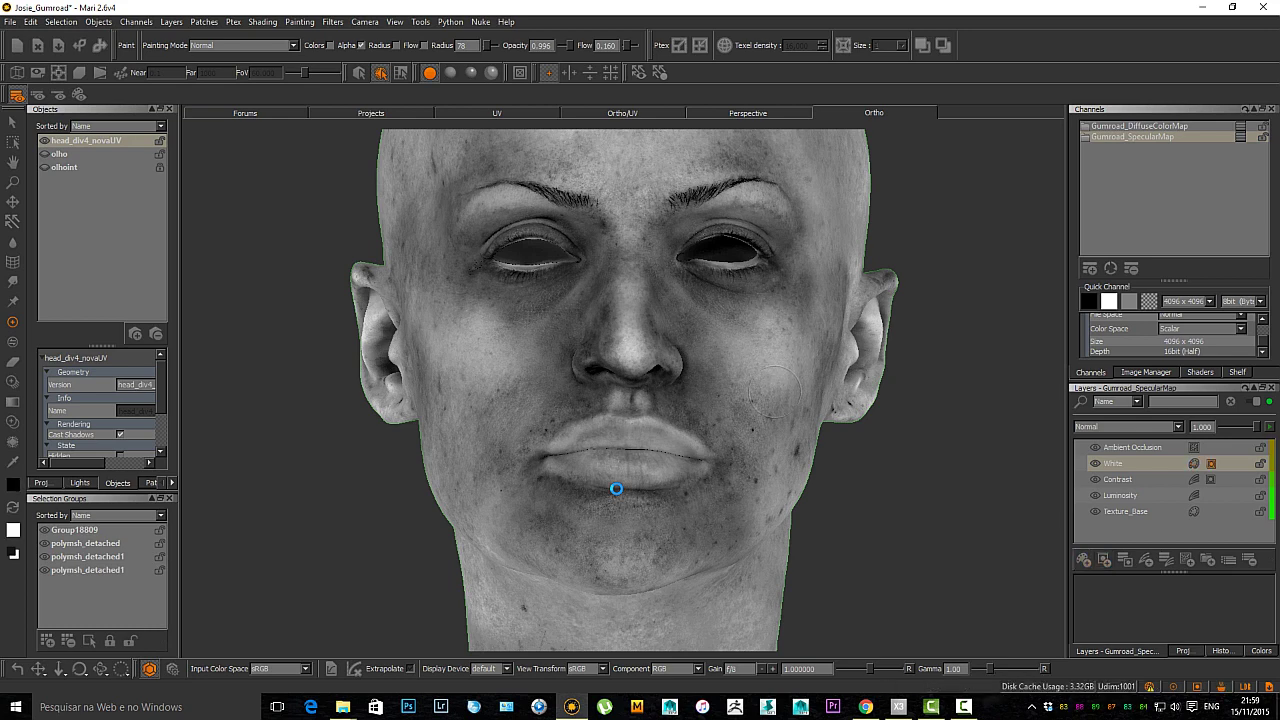
left_click(1095, 463)
right_click(616, 488)
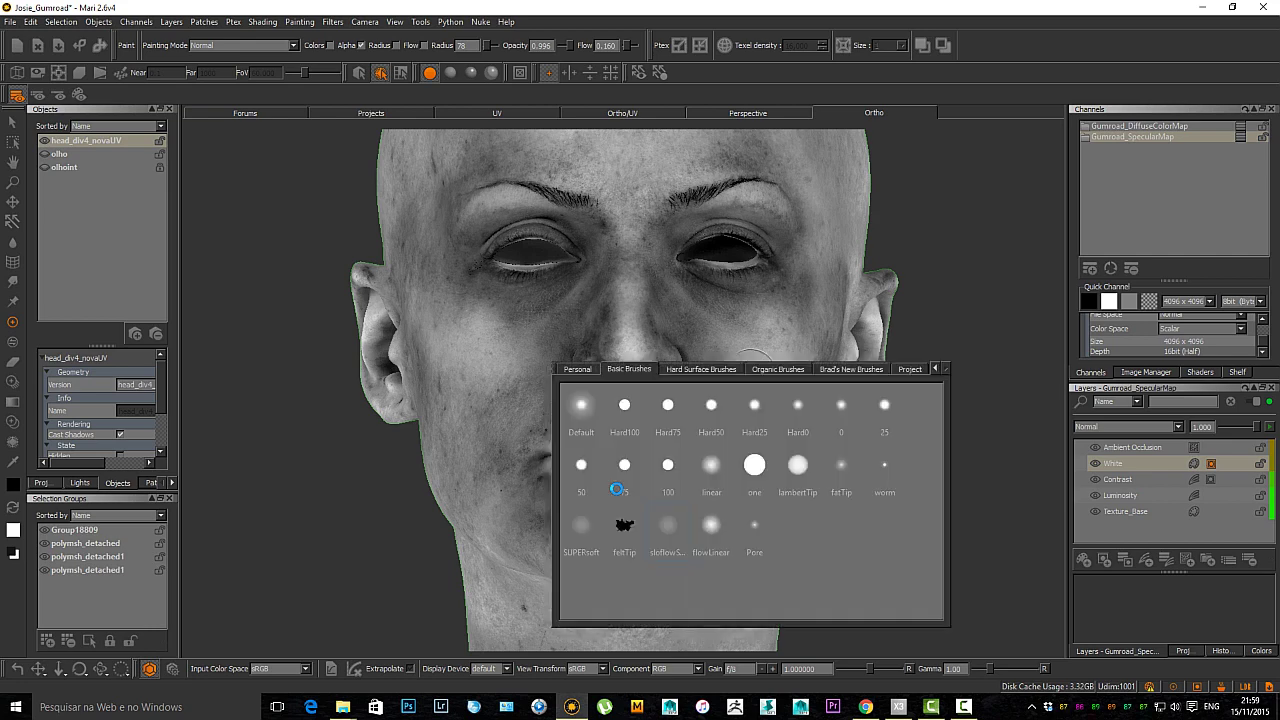
left_click(617, 489)
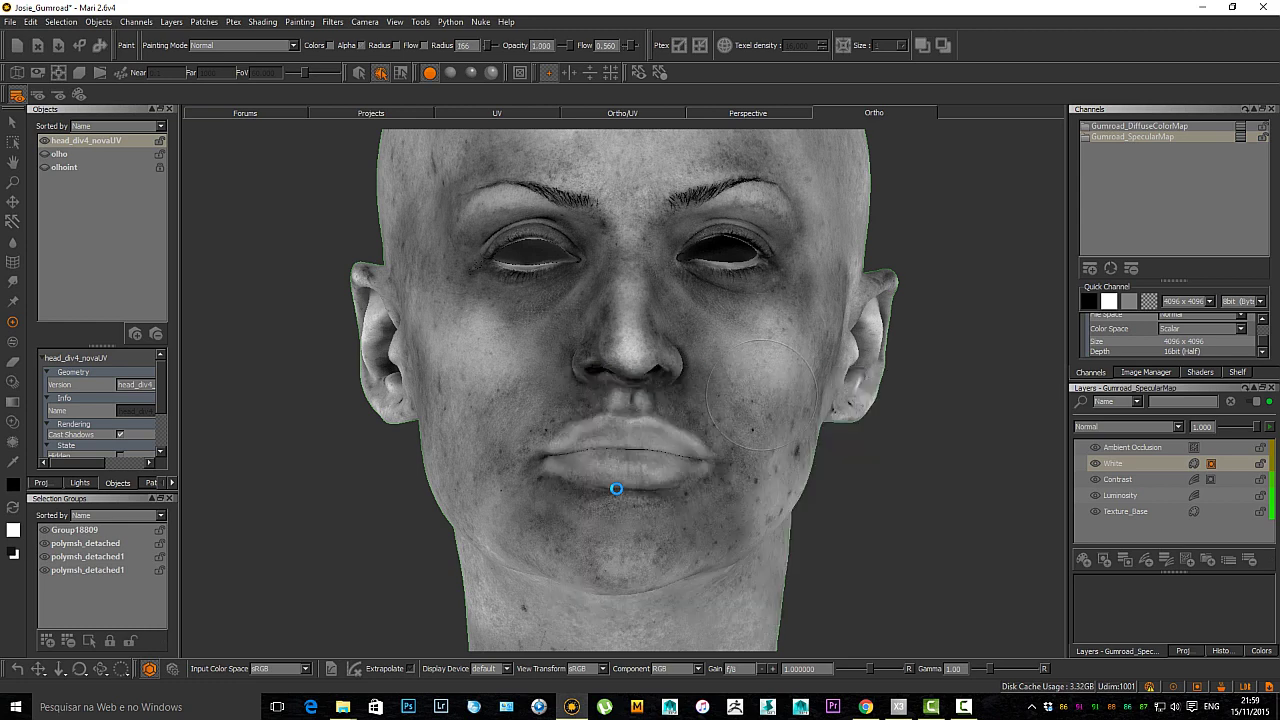
Try painting the White layer's mask over the cheeks, swapping between the black and white paint colors.
key("x")
scroll(616, 488, "up", 4)
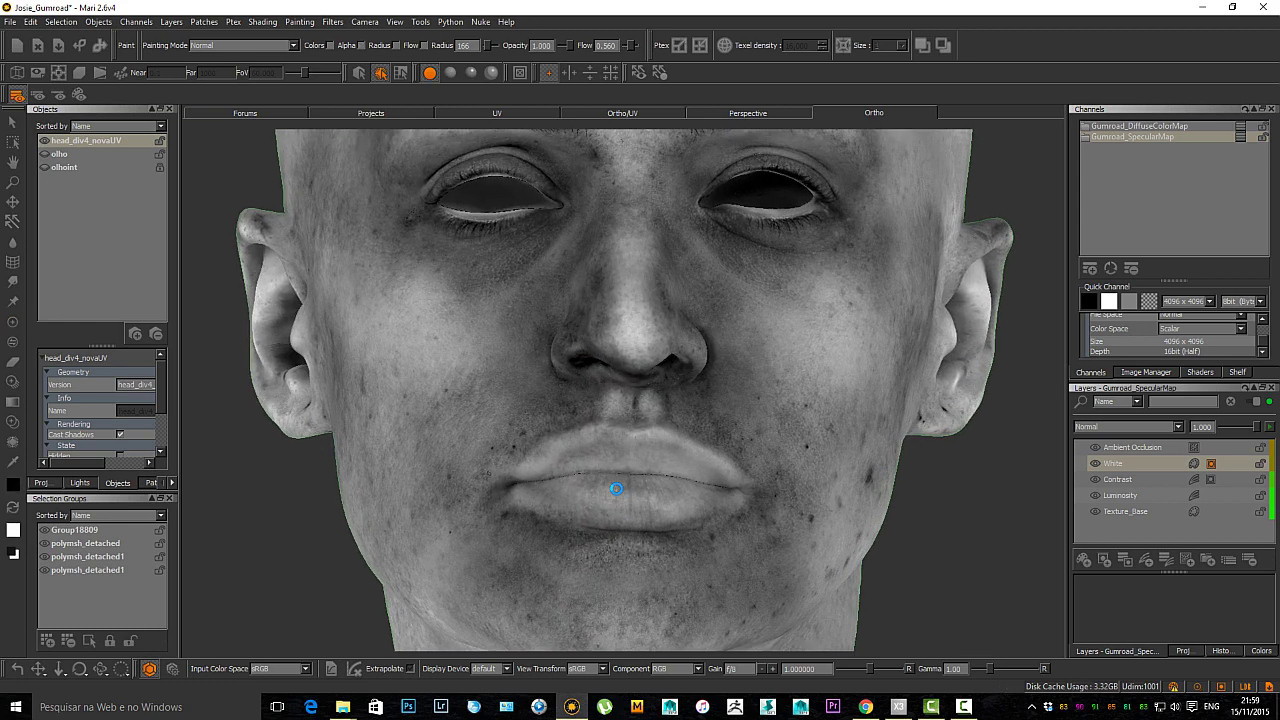
scroll(616, 489, "up", 1)
middle_click_drag(818, 330, 807, 450, "alt")
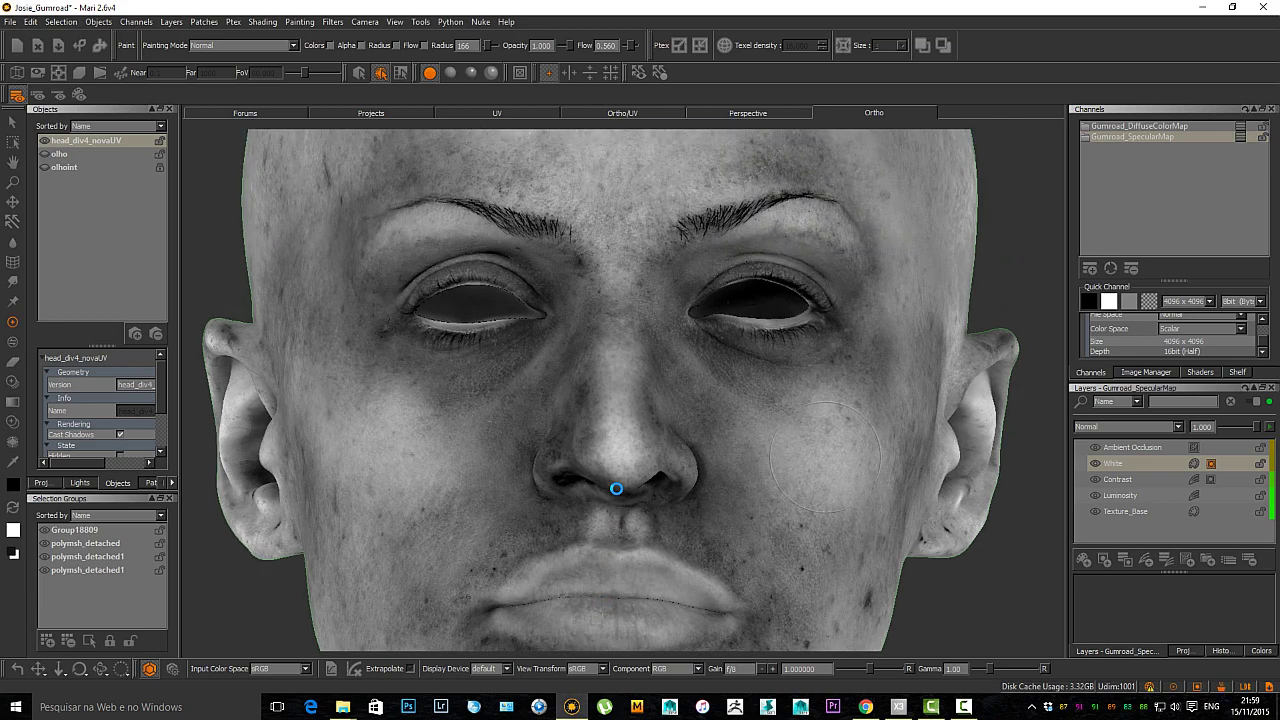
key("x")
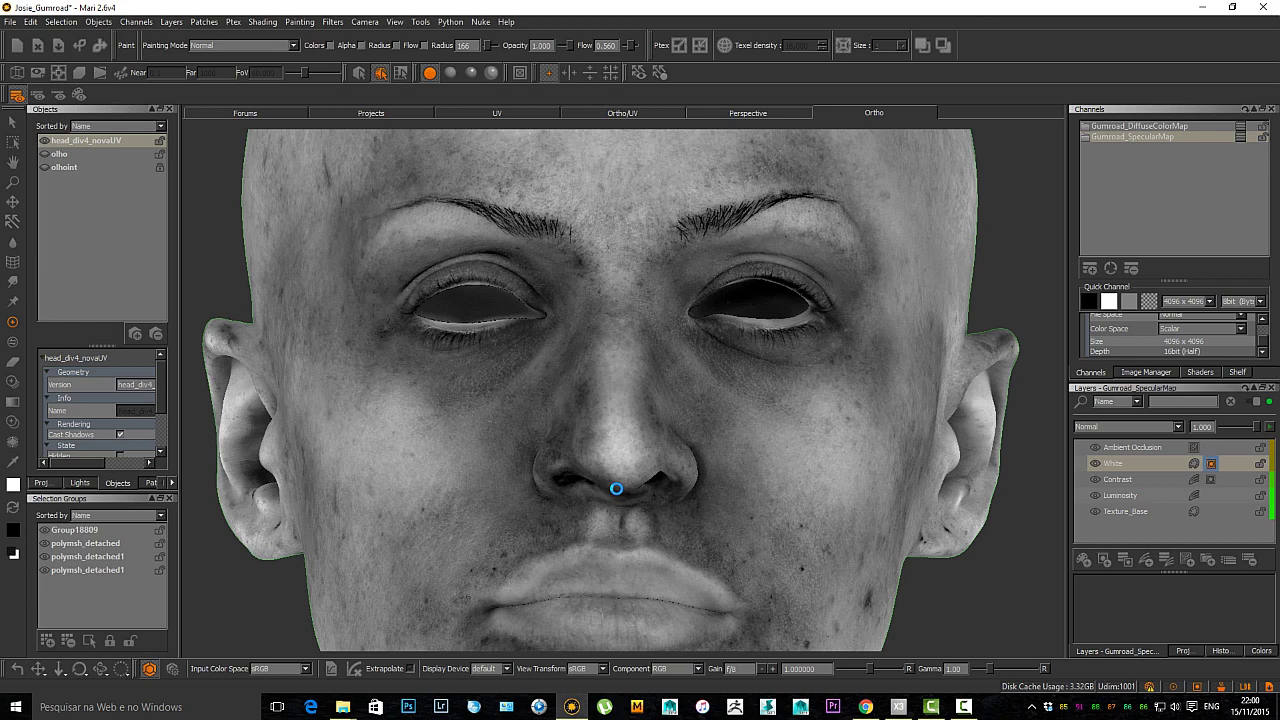
left_click(1211, 464)
key("x")
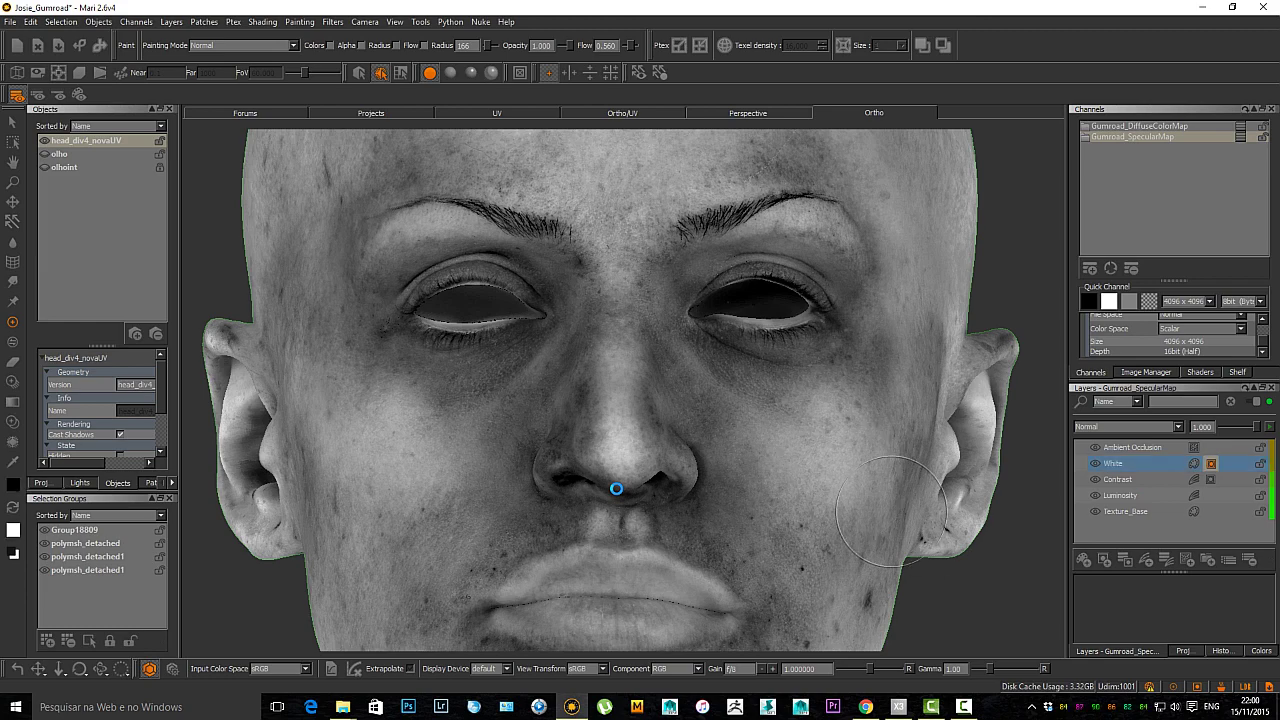
Undo the strokes on the White layer's mask and the addition of the mask itself.
key("ctrl+z")
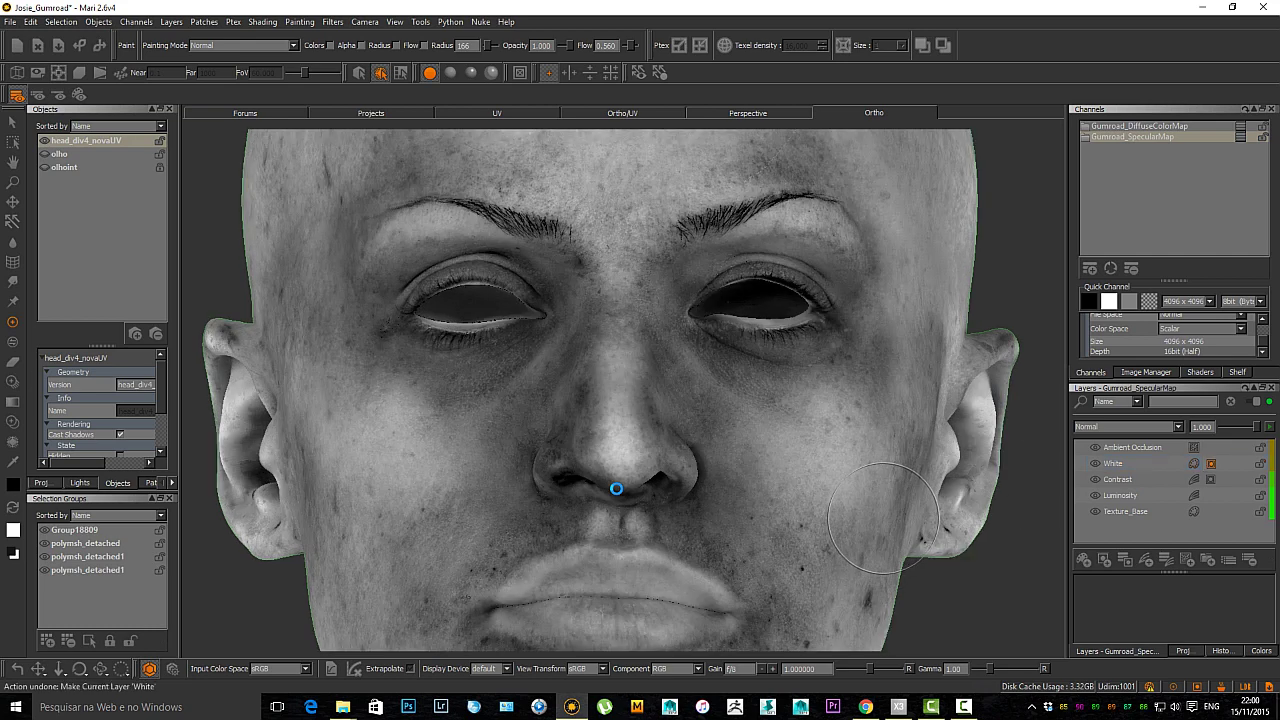
key("ctrl+z")
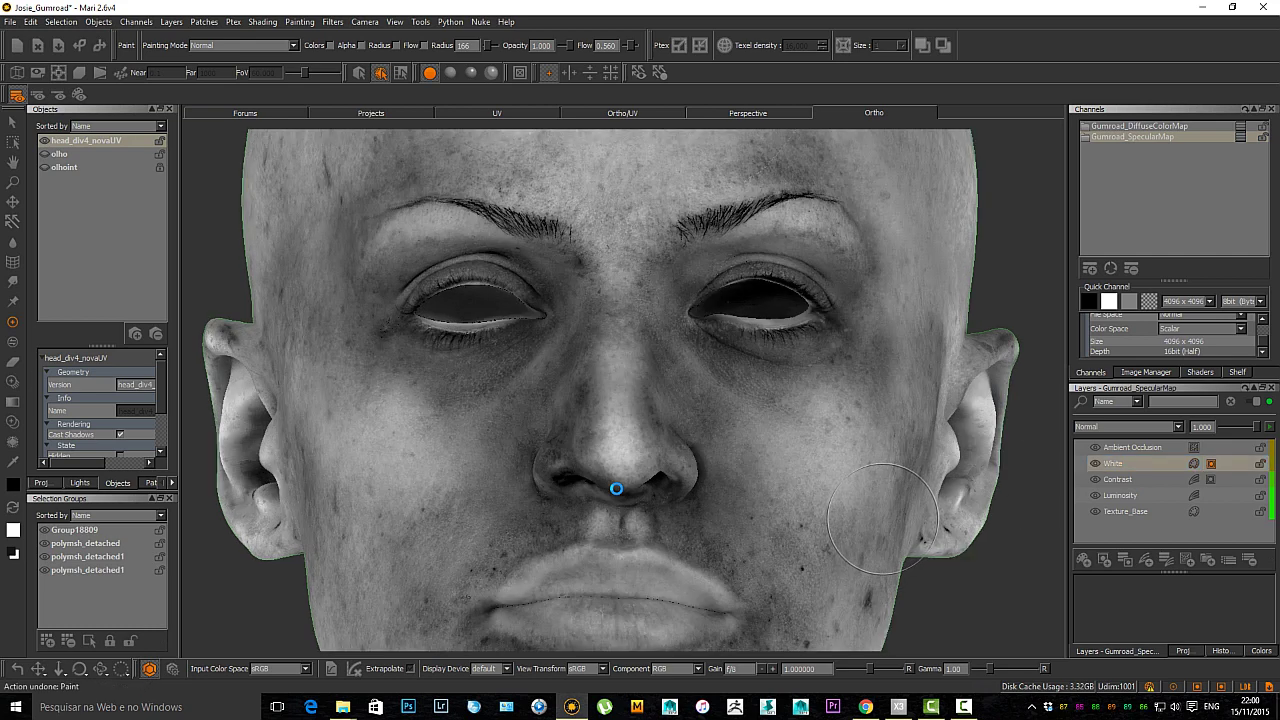
key("ctrl+z")
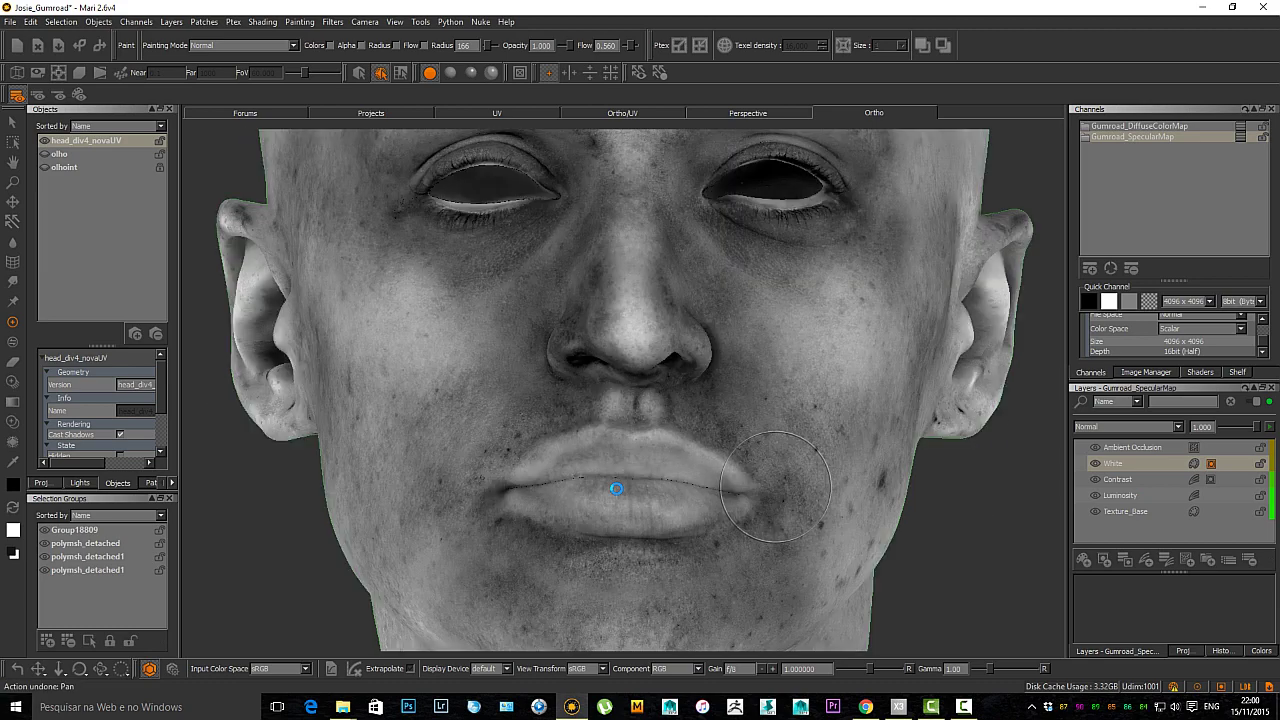
key("ctrl+z")
key("ctrl+z")
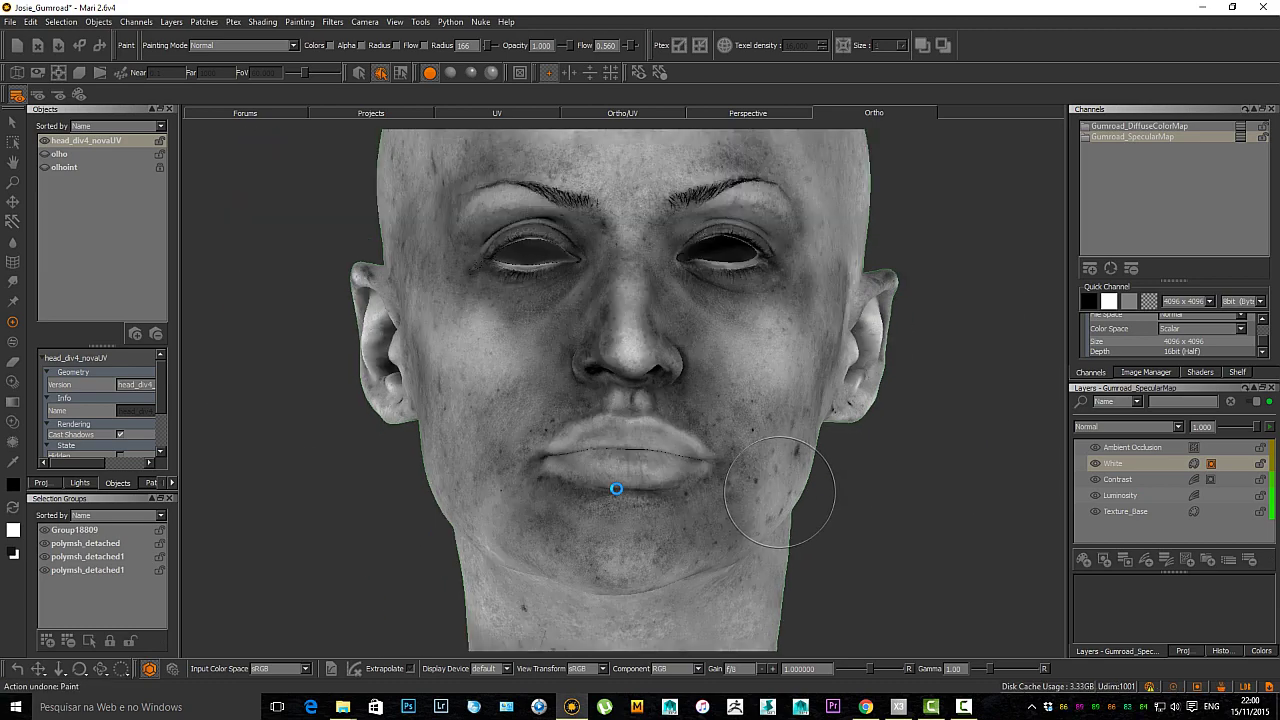
key("ctrl+z")
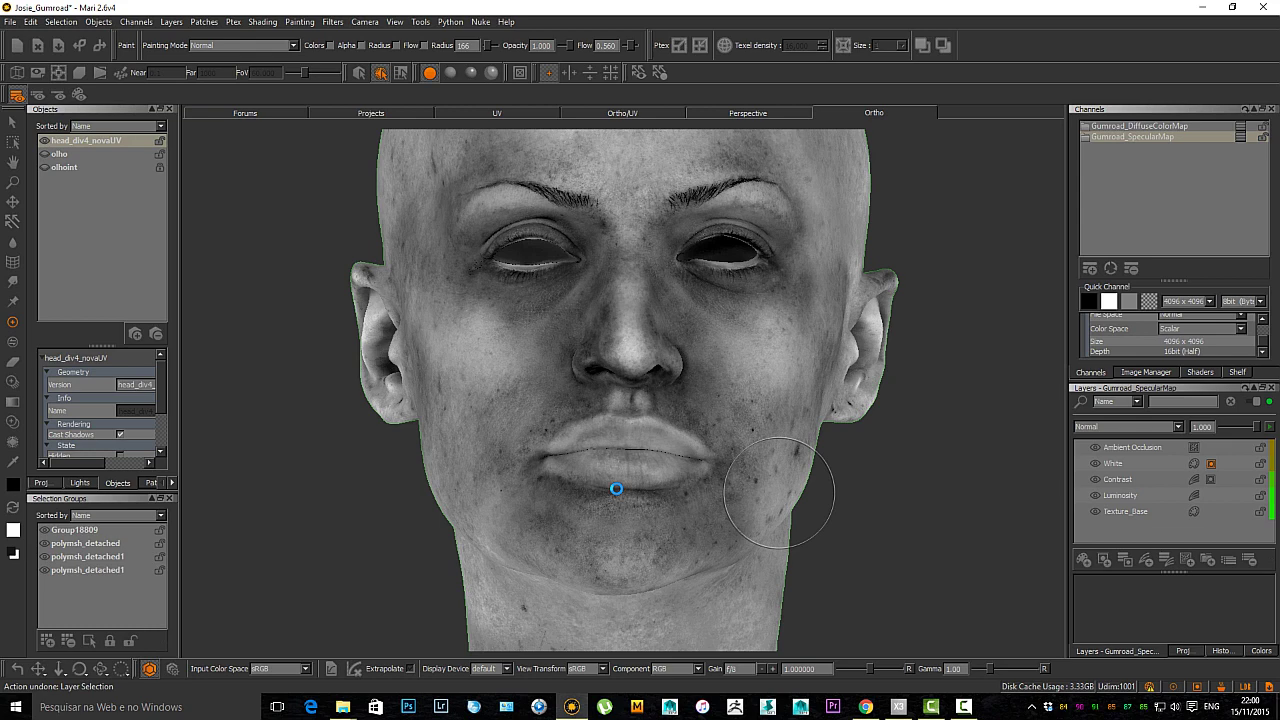
key("ctrl+z")
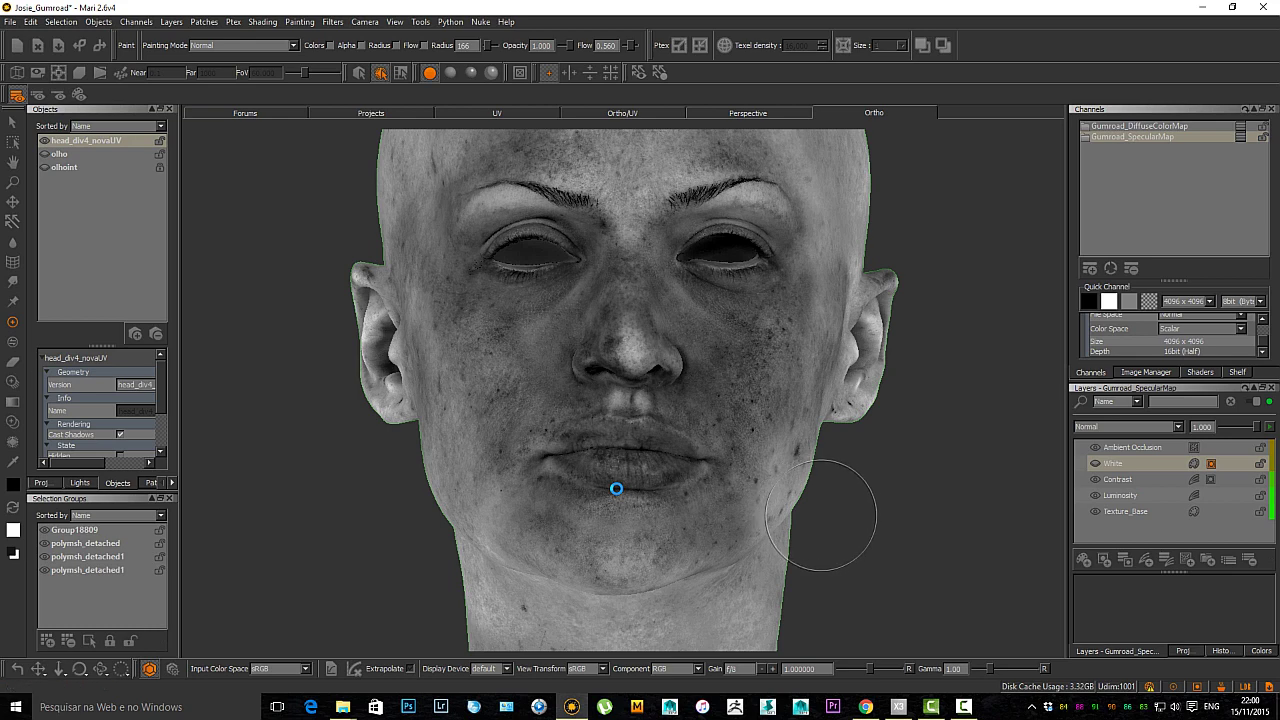
key("ctrl+z")
key("ctrl+z")
key("ctrl+z")
key("ctrl+z")
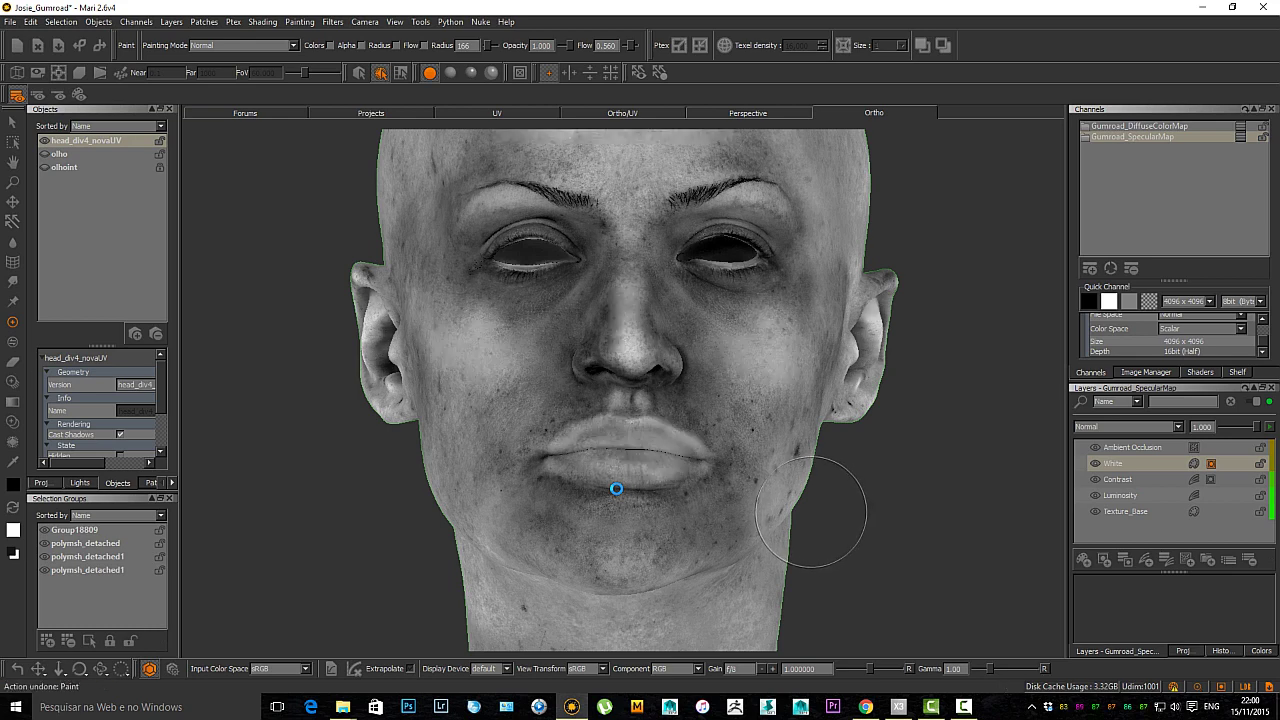
key("ctrl+z")
key("ctrl+z")
key("ctrl+z")
key("ctrl+z")
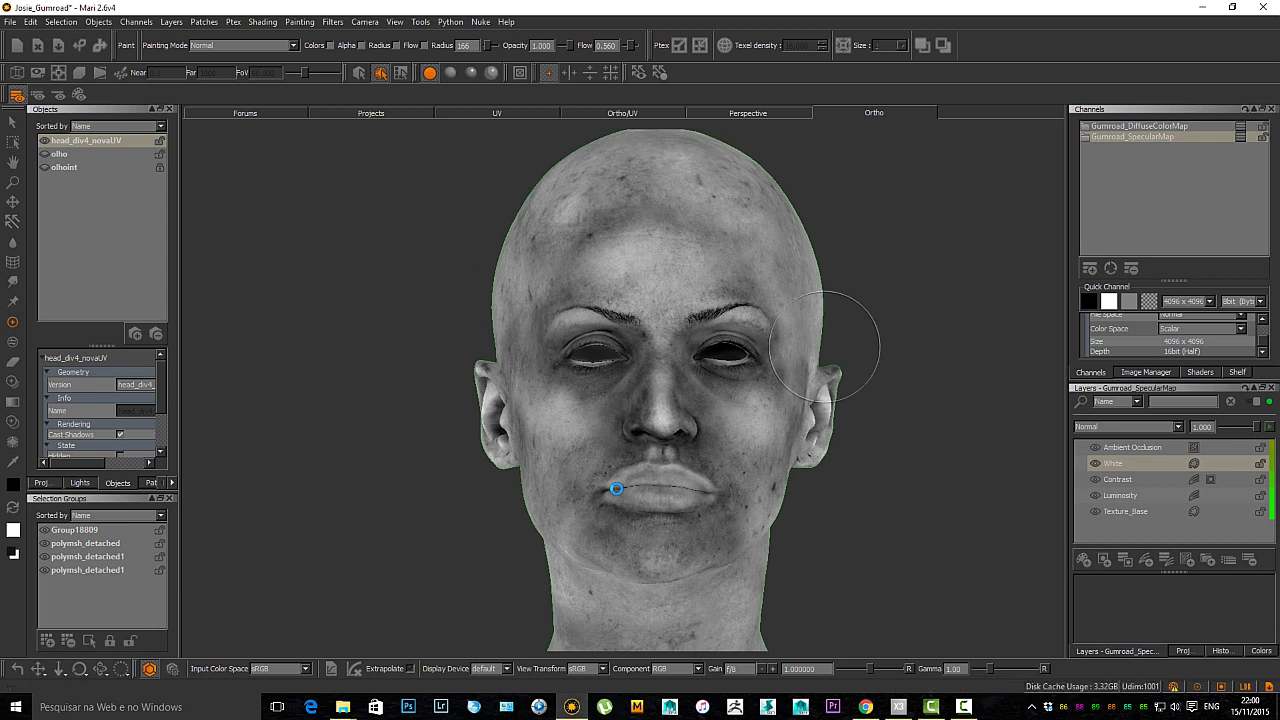
key("ctrl+z")
key("ctrl+z")
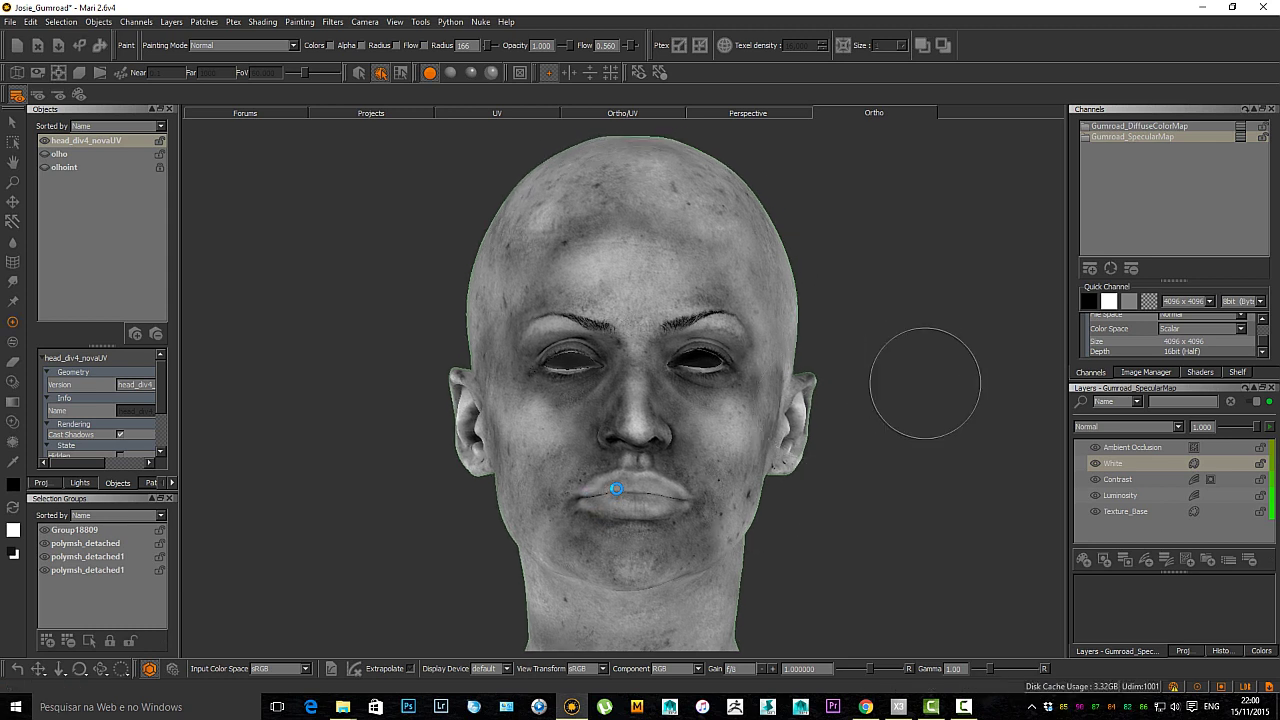
key("ctrl+z")
key("ctrl+z")
key("ctrl+z")
key("ctrl+z")
key("ctrl+z")
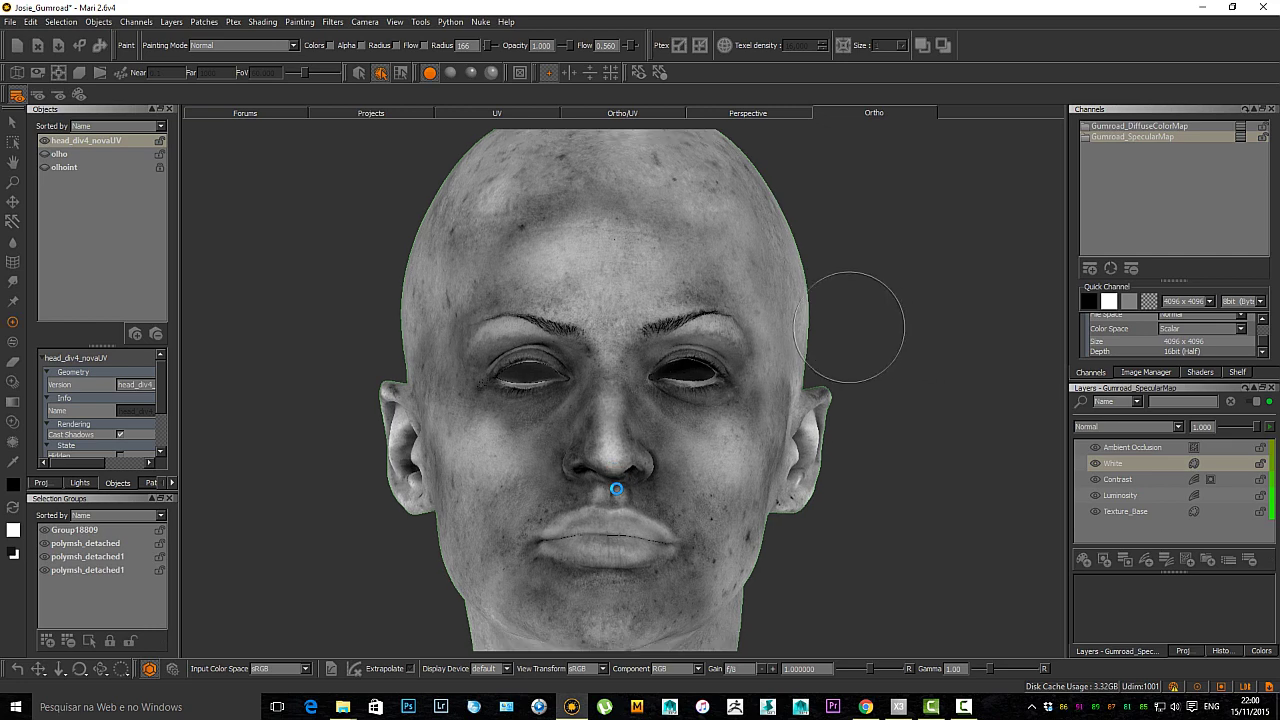
key("ctrl+z")
key("ctrl+z")
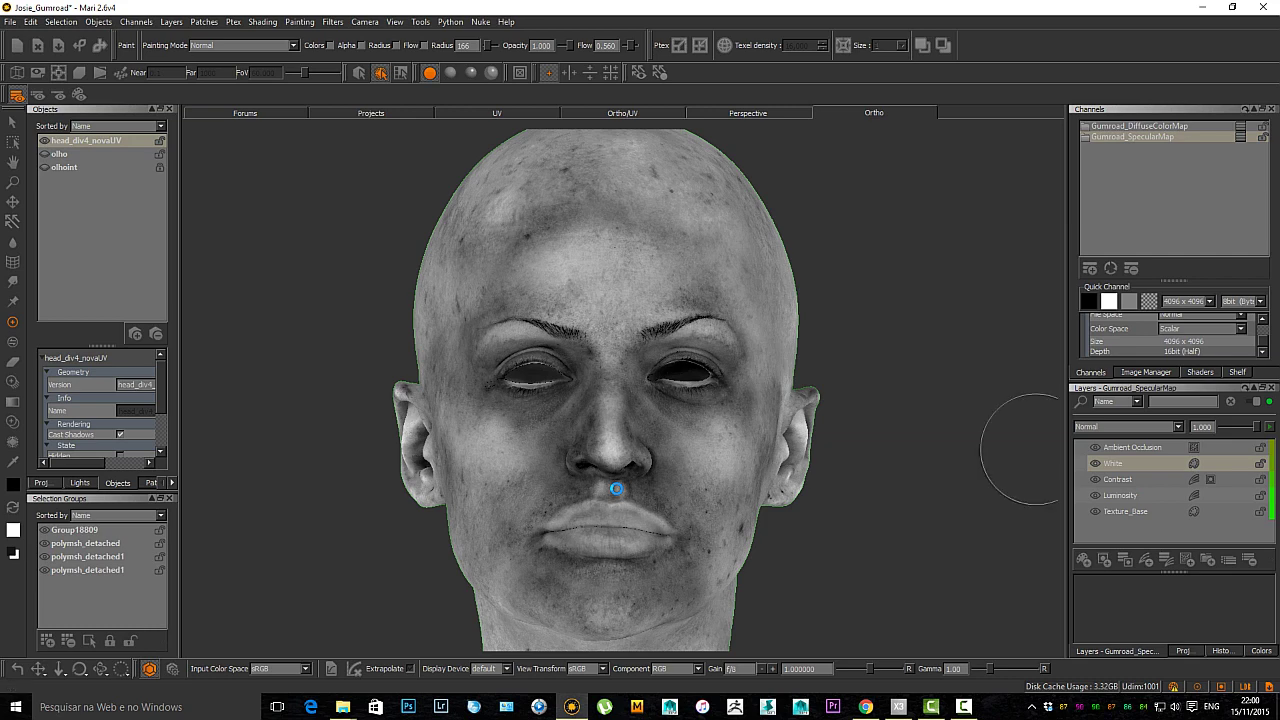
Examine the specular map on the whole head from the front.
right_click_drag(832, 438, 812, 440, "alt")
middle_click_drag(812, 440, 818, 452, "alt")
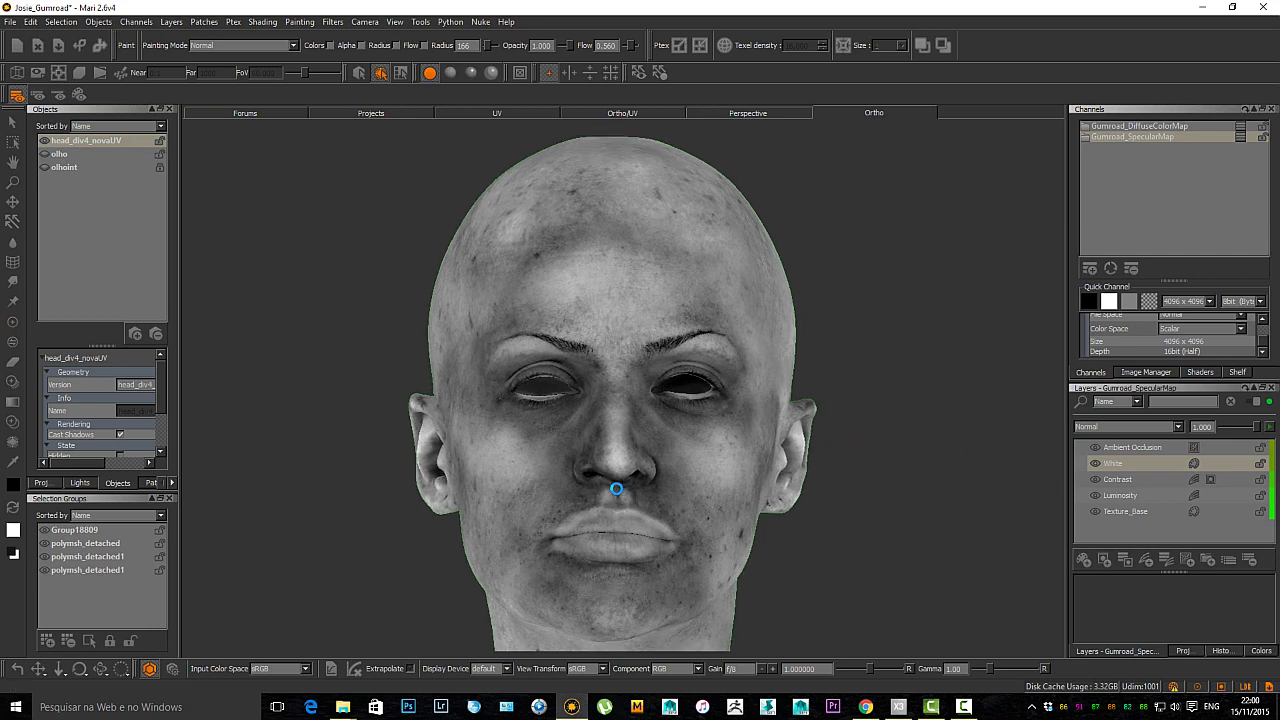
key("ctrl+y")
key("ctrl+y")
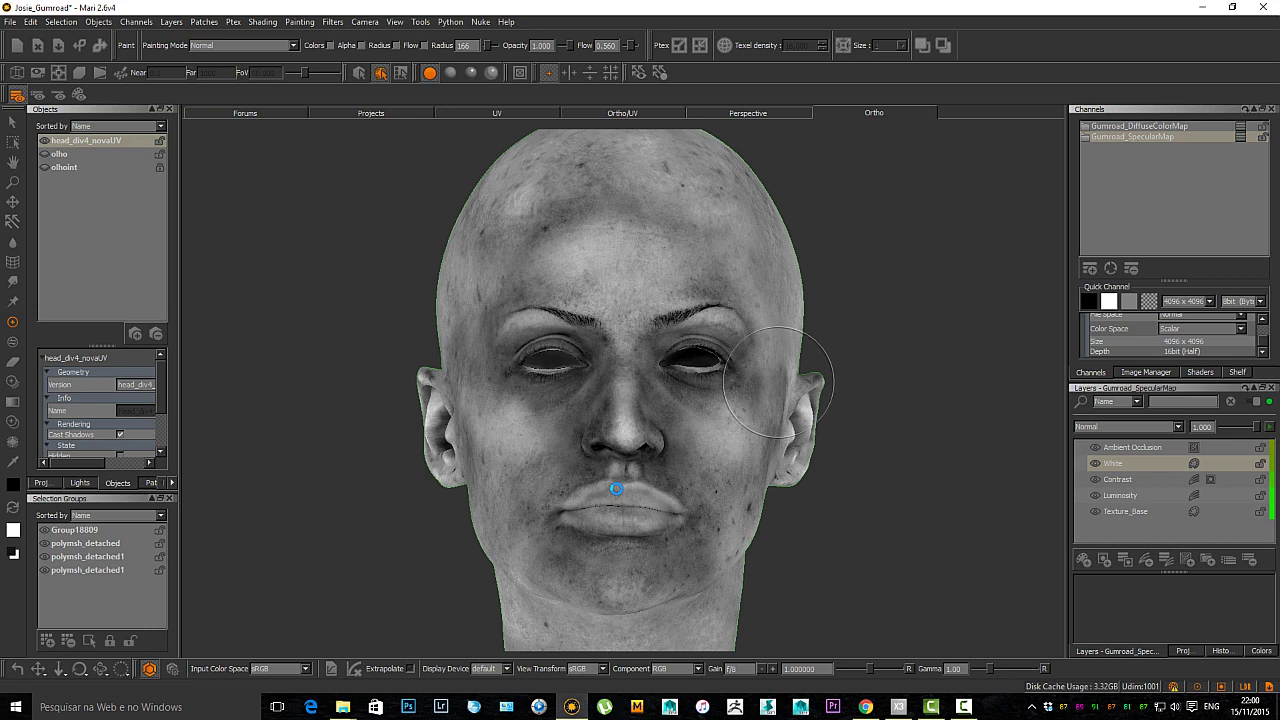
mouse_move(736, 381)
middle_mouse_down("alt")
mouse_move(744, 411)
mouse_move(778, 399)
middle_mouse_up("alt")
right_click_drag(778, 399, 797, 410, "alt")
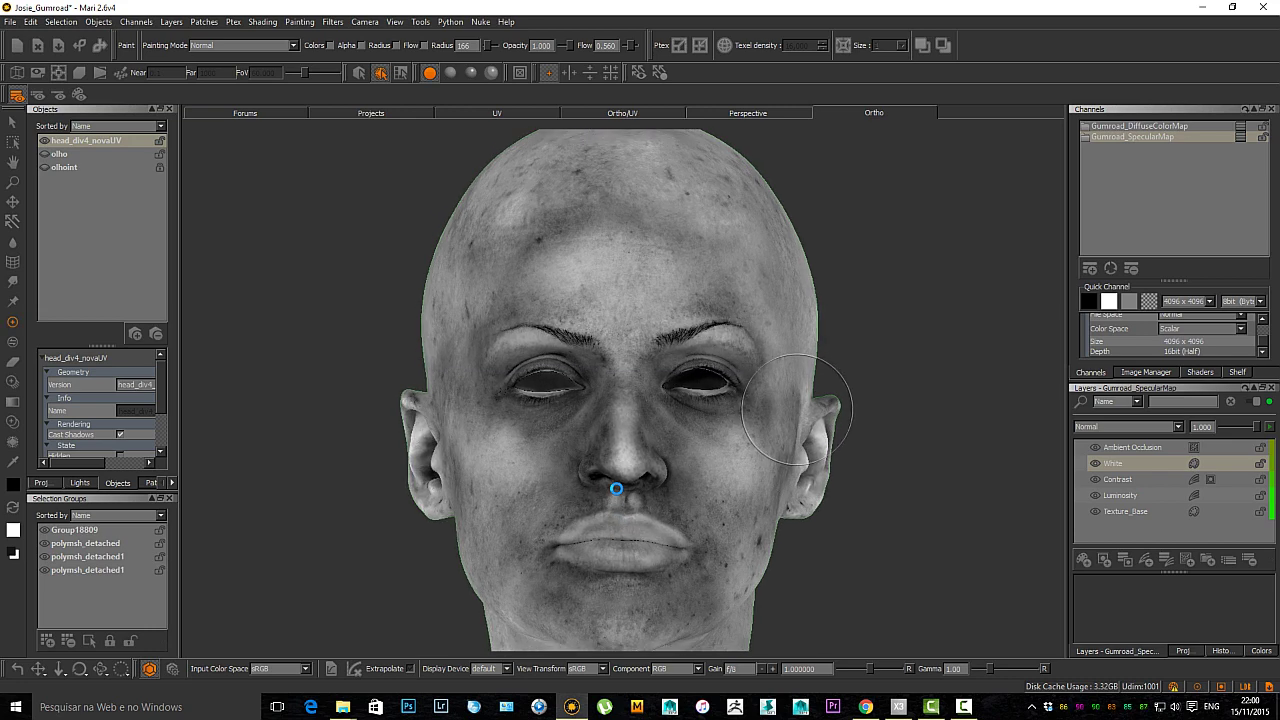
middle_click_drag(797, 410, 793, 399, "alt")
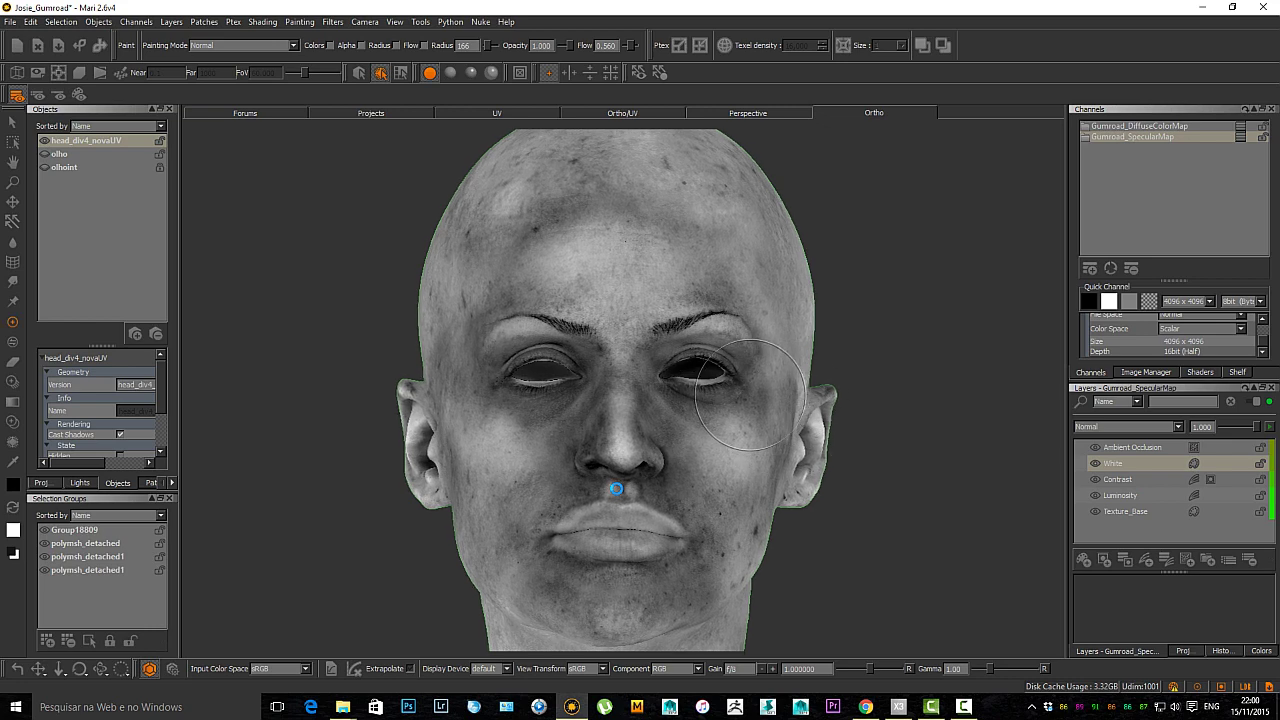
left_click(964, 707)
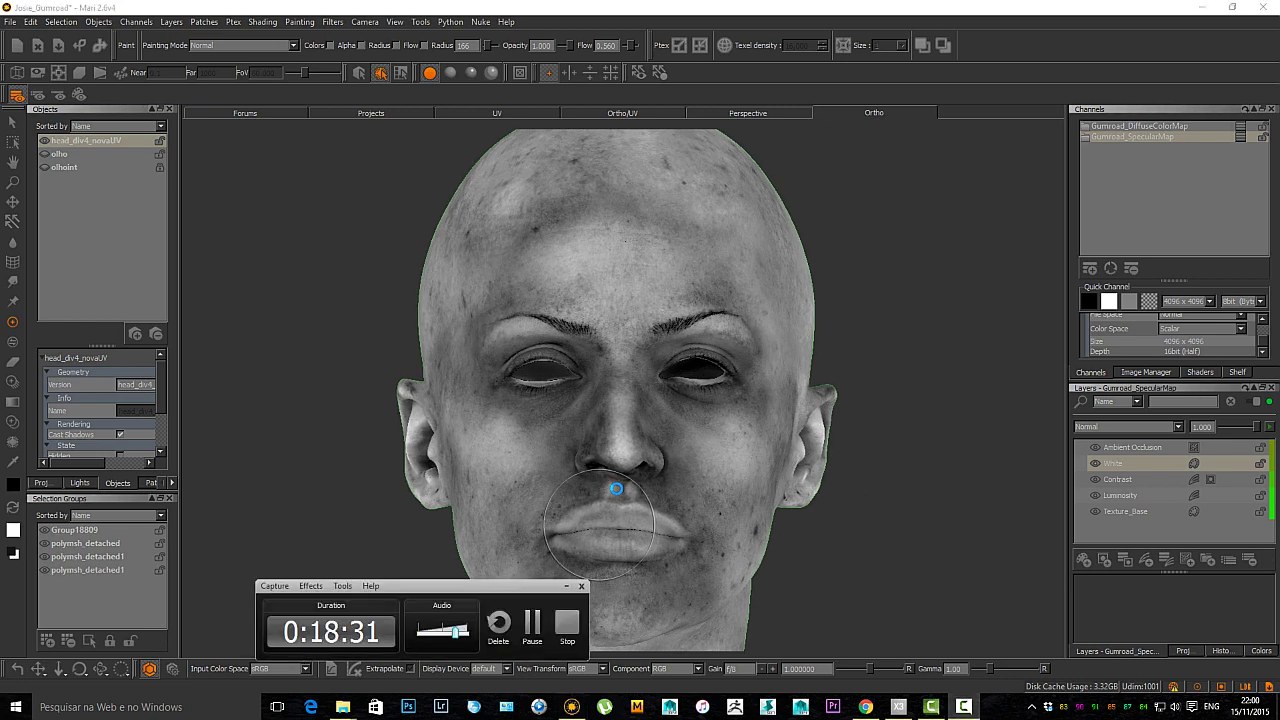